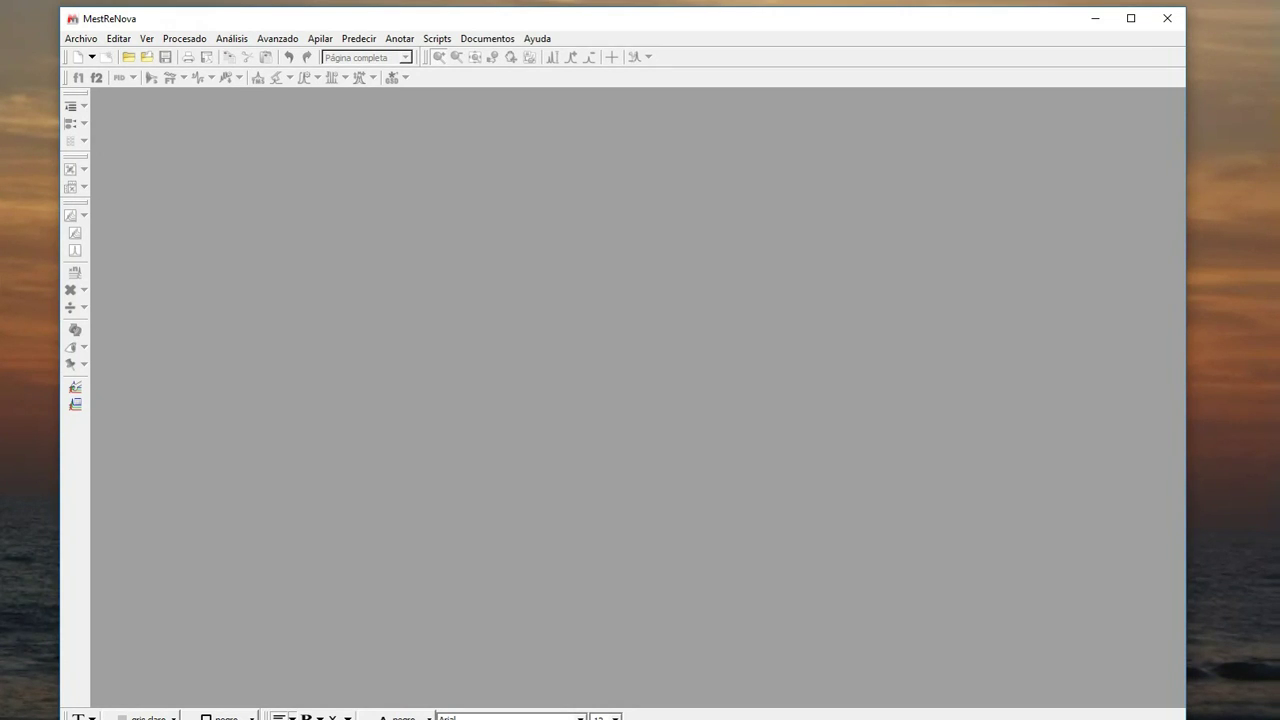
Open the fid file of experiment 1 from the Aspirina_Serv_RMN folder inside NMRs.
{"action": "left_click", "coordinate": [82, 40]}
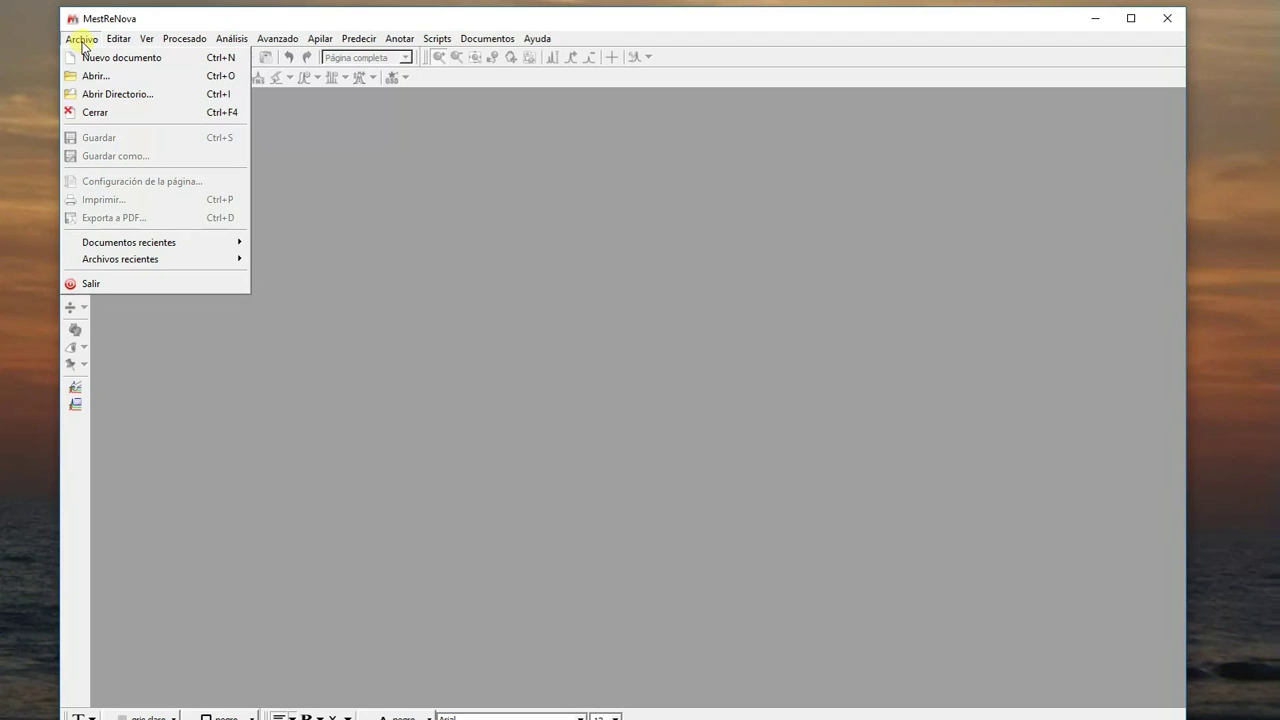
{"action": "left_click", "coordinate": [92, 77]}
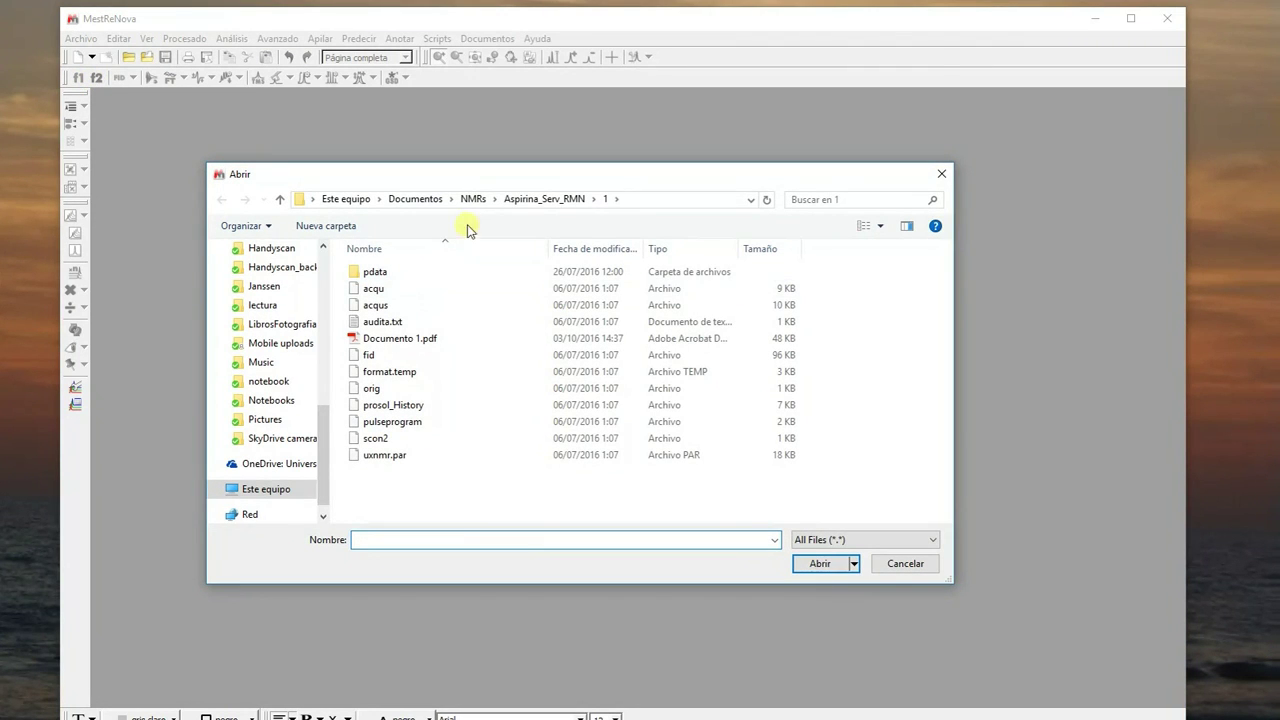
{"action": "left_click", "coordinate": [474, 200]}
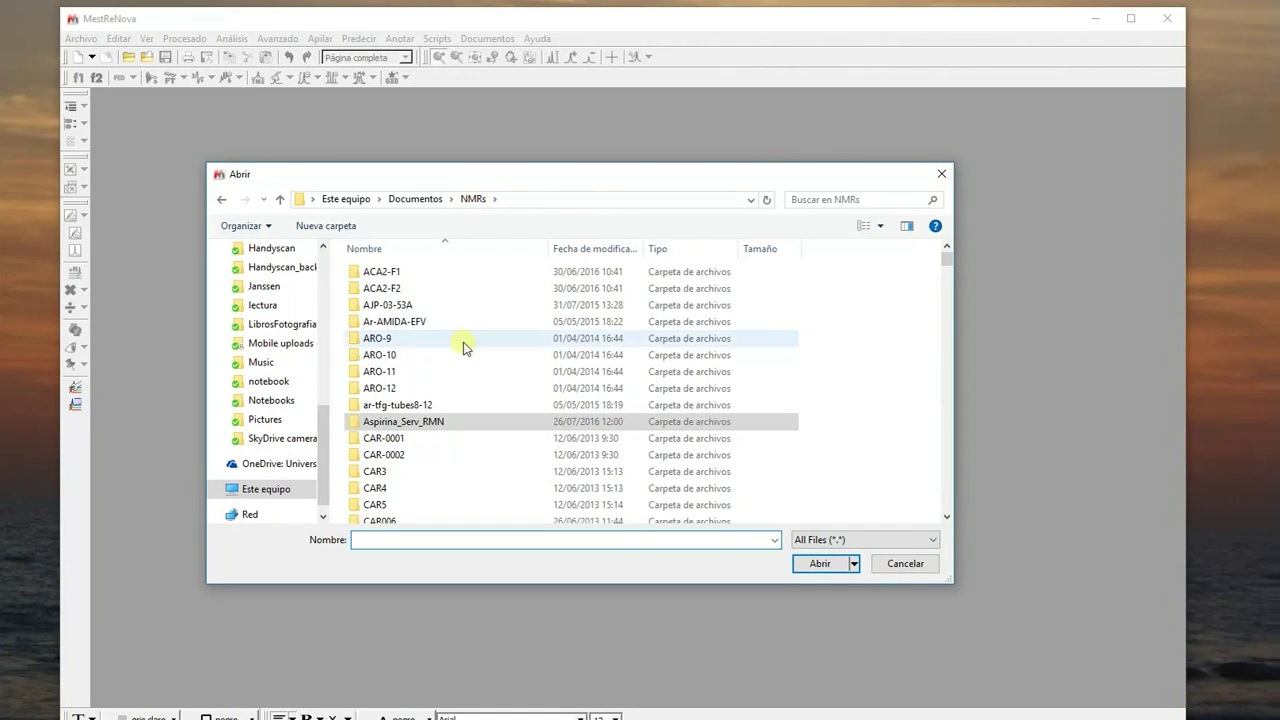
{"action": "double_click", "coordinate": [386, 426]}
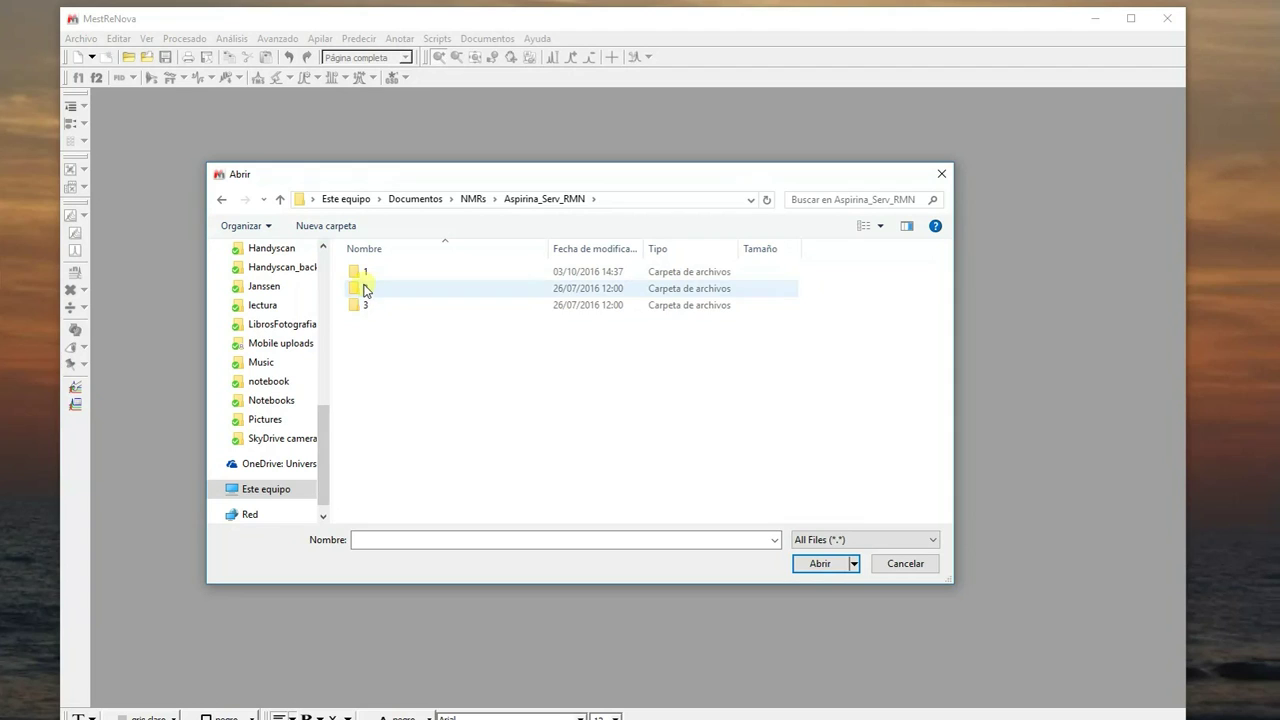
{"action": "mouse_move", "coordinate": [373, 309]}
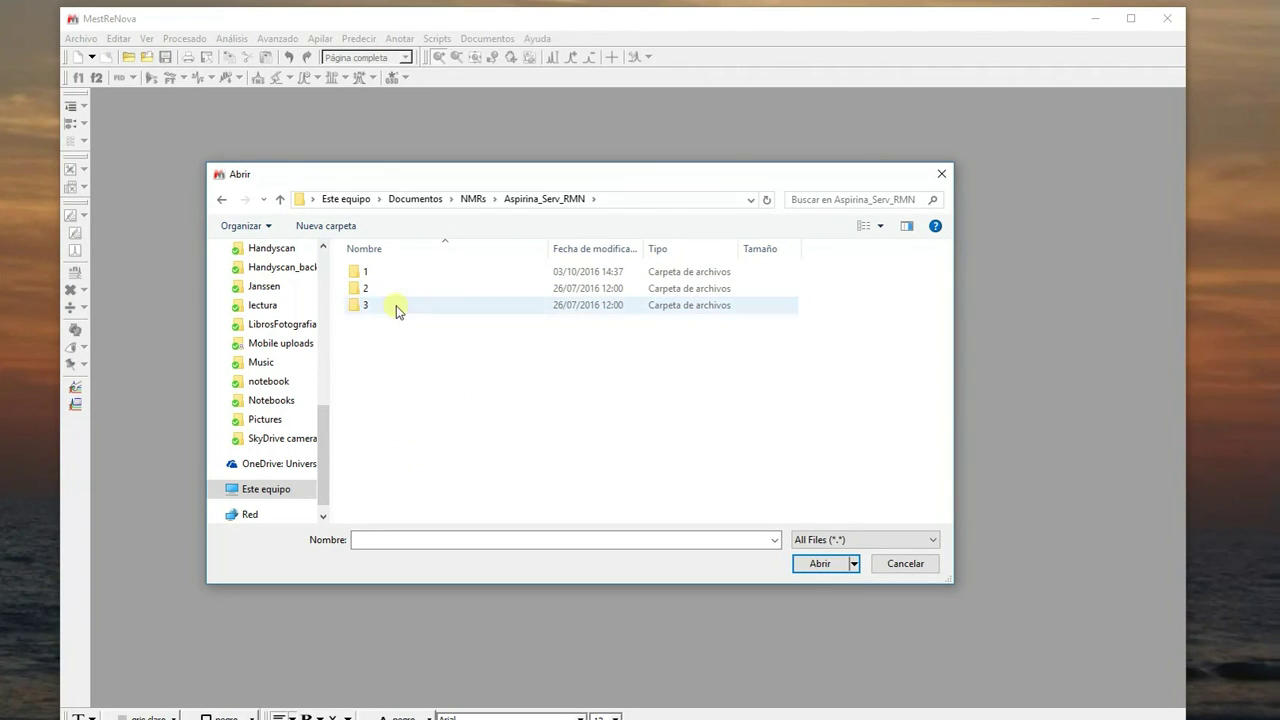
{"action": "double_click", "coordinate": [358, 274]}
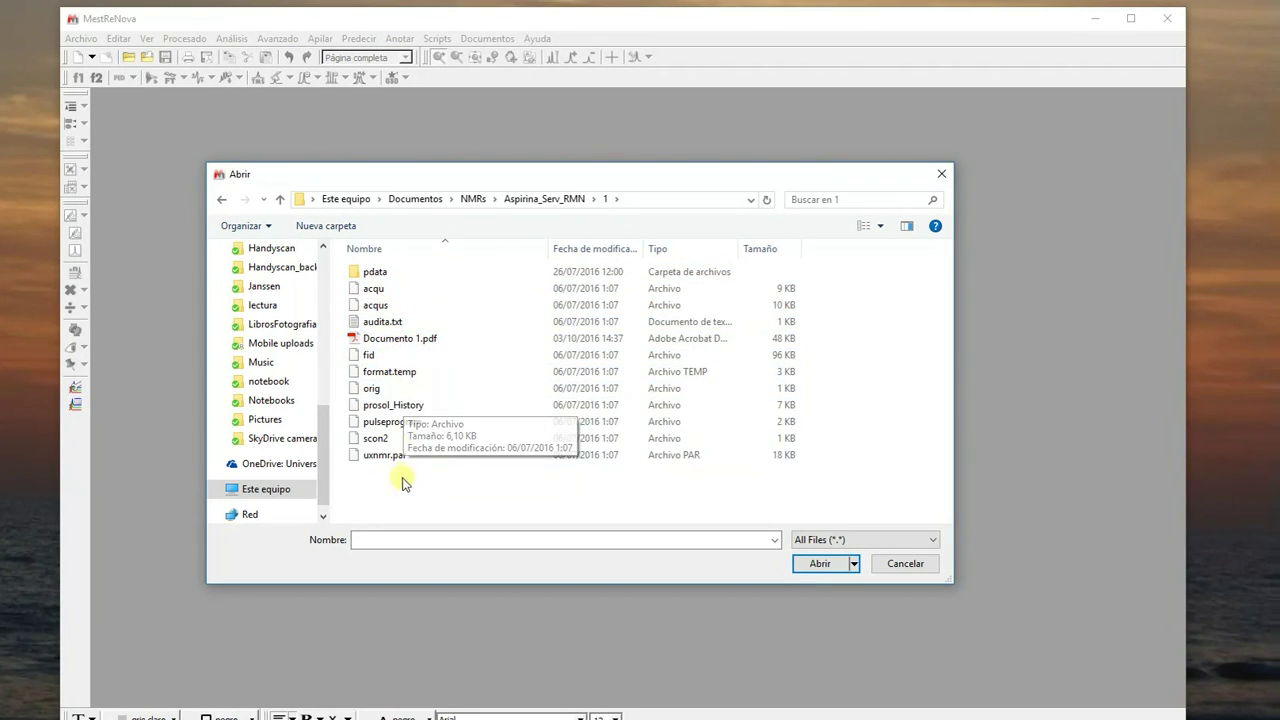
{"action": "double_click", "coordinate": [355, 355]}
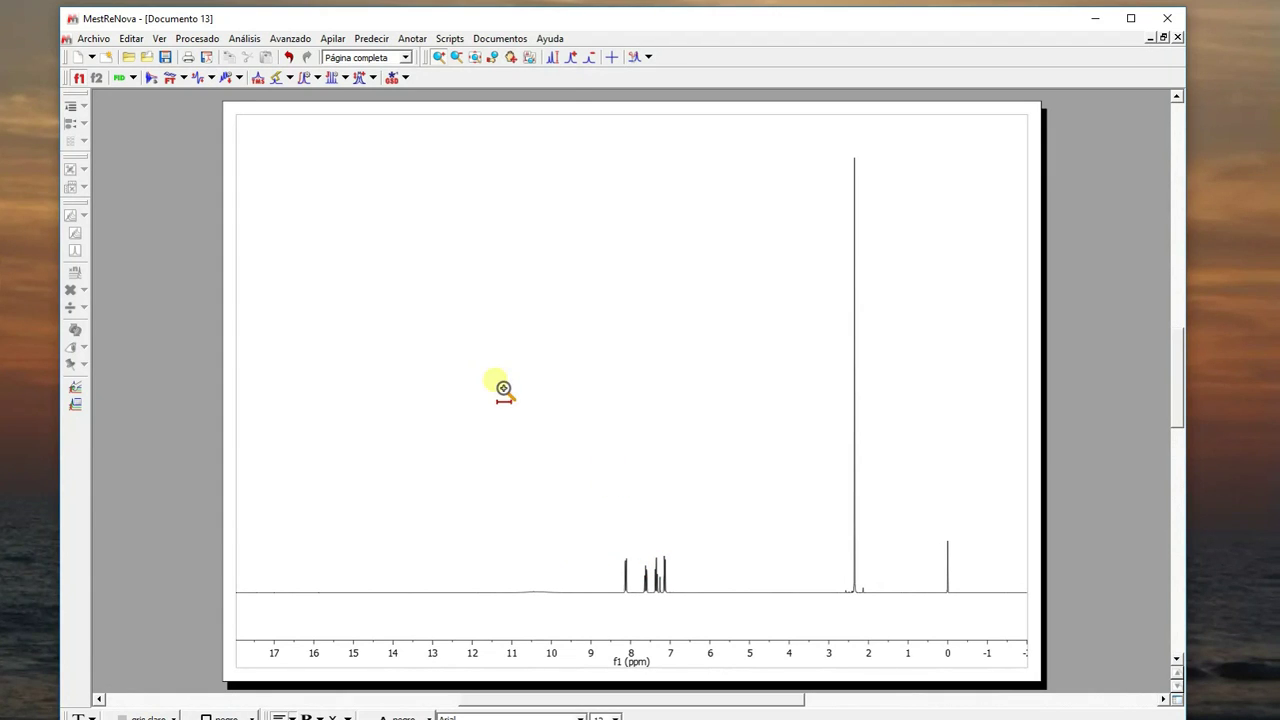
Raise and lower the spectrum's vertical intensity to examine the weak and strong signals.
{"action": "left_click", "coordinate": [572, 58]}
{"action": "left_click", "coordinate": [572, 58]}
{"action": "left_click", "coordinate": [572, 58]}
{"action": "left_click", "coordinate": [590, 58]}
{"action": "left_click", "coordinate": [590, 58]}
{"action": "left_click", "coordinate": [590, 58]}
{"action": "left_click", "coordinate": [572, 58]}
{"action": "left_click", "coordinate": [572, 58]}
{"action": "scroll", "coordinate": [574, 223], "scroll_direction": "up", "scroll_amount": 2}
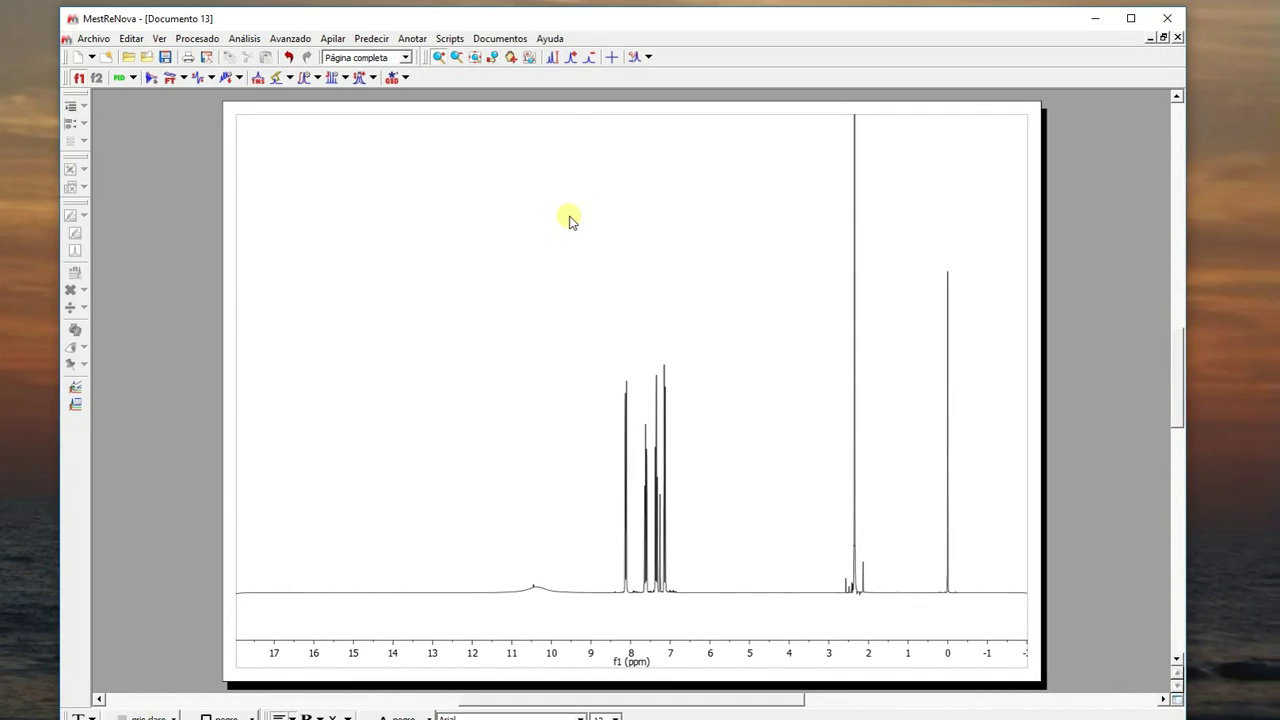
{"action": "scroll", "coordinate": [570, 220], "scroll_direction": "down", "scroll_amount": 3}
{"action": "scroll", "coordinate": [583, 322], "scroll_direction": "up", "scroll_amount": 4}
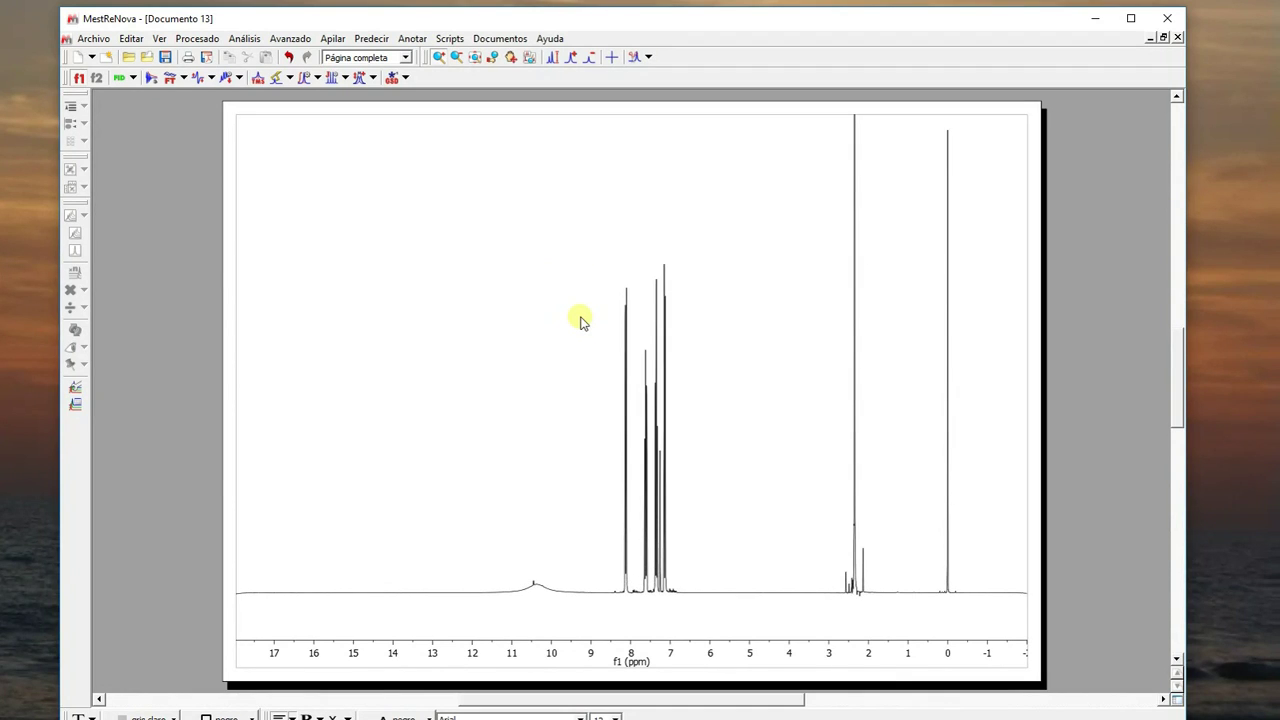
{"action": "scroll", "coordinate": [583, 322], "scroll_direction": "down", "scroll_amount": 4}
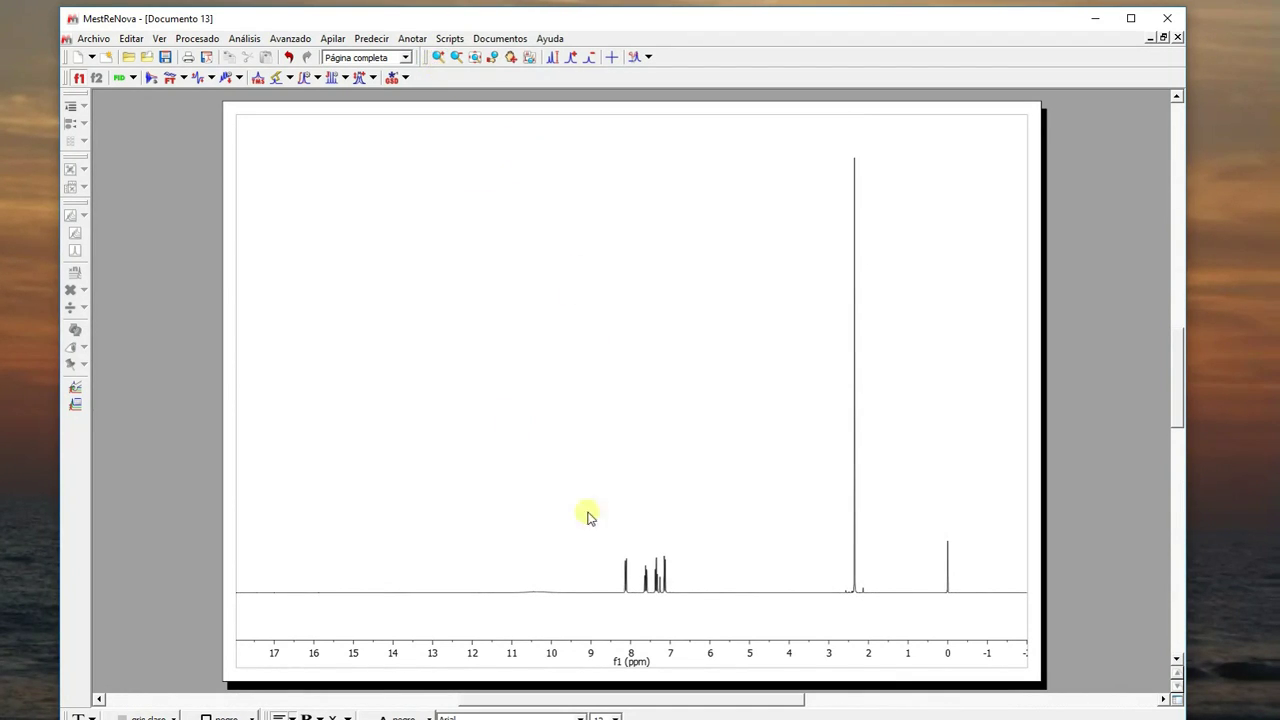
Examine the aromatic signals between about 8.6 and 6.6 ppm at higher intensity and return to the full spectrum.
{"action": "left_click_drag", "start_coordinate": [603, 522], "coordinate": [692, 528]}
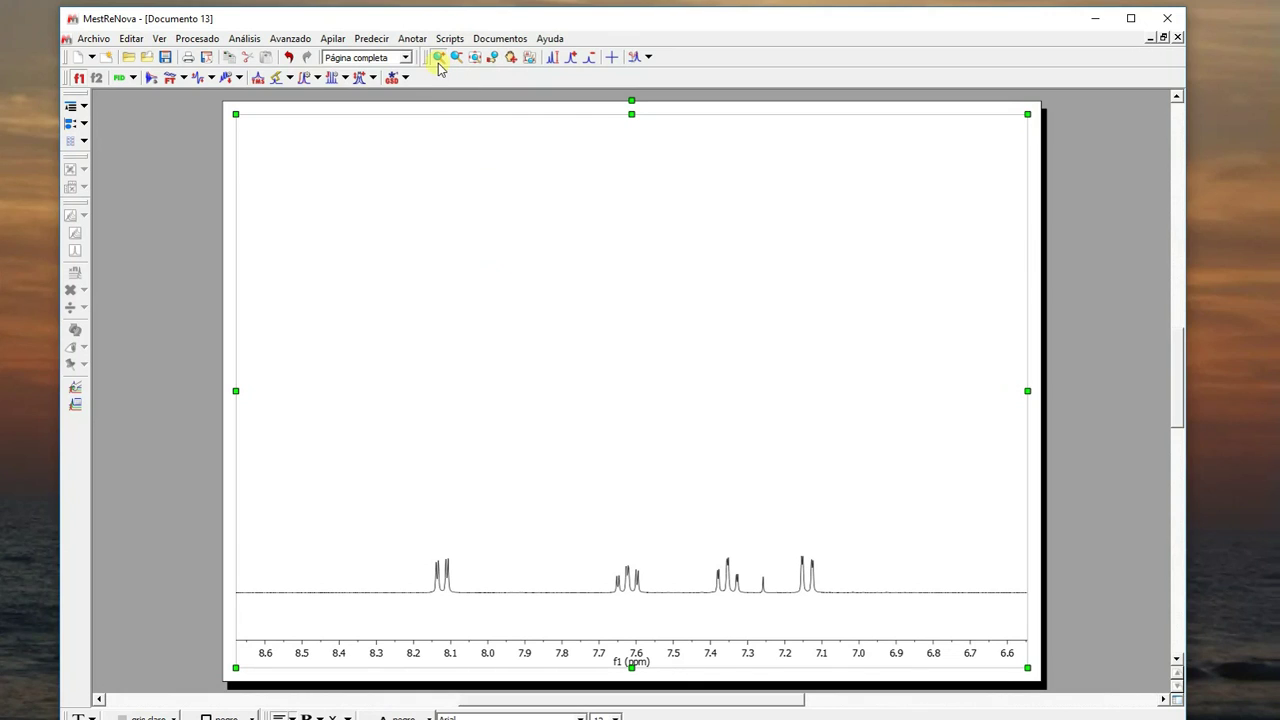
{"action": "scroll", "coordinate": [501, 512], "scroll_direction": "up", "scroll_amount": 2}
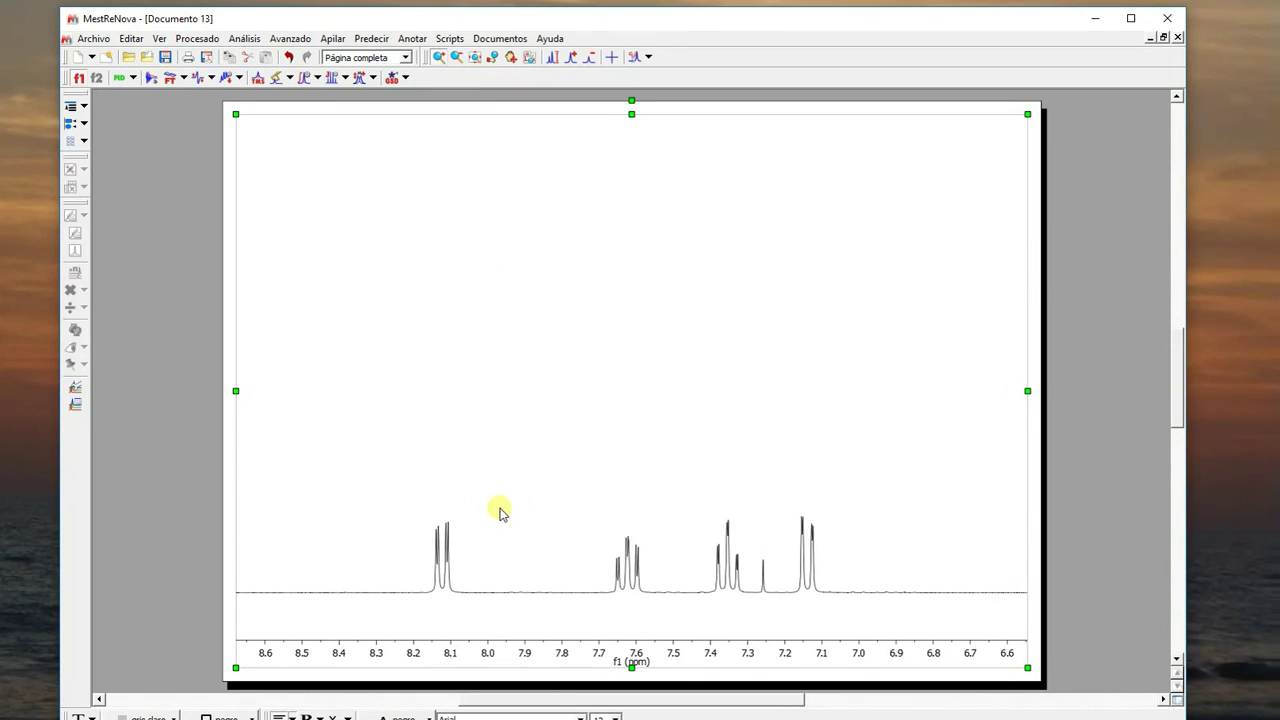
{"action": "scroll", "coordinate": [501, 512], "scroll_direction": "up", "scroll_amount": 2}
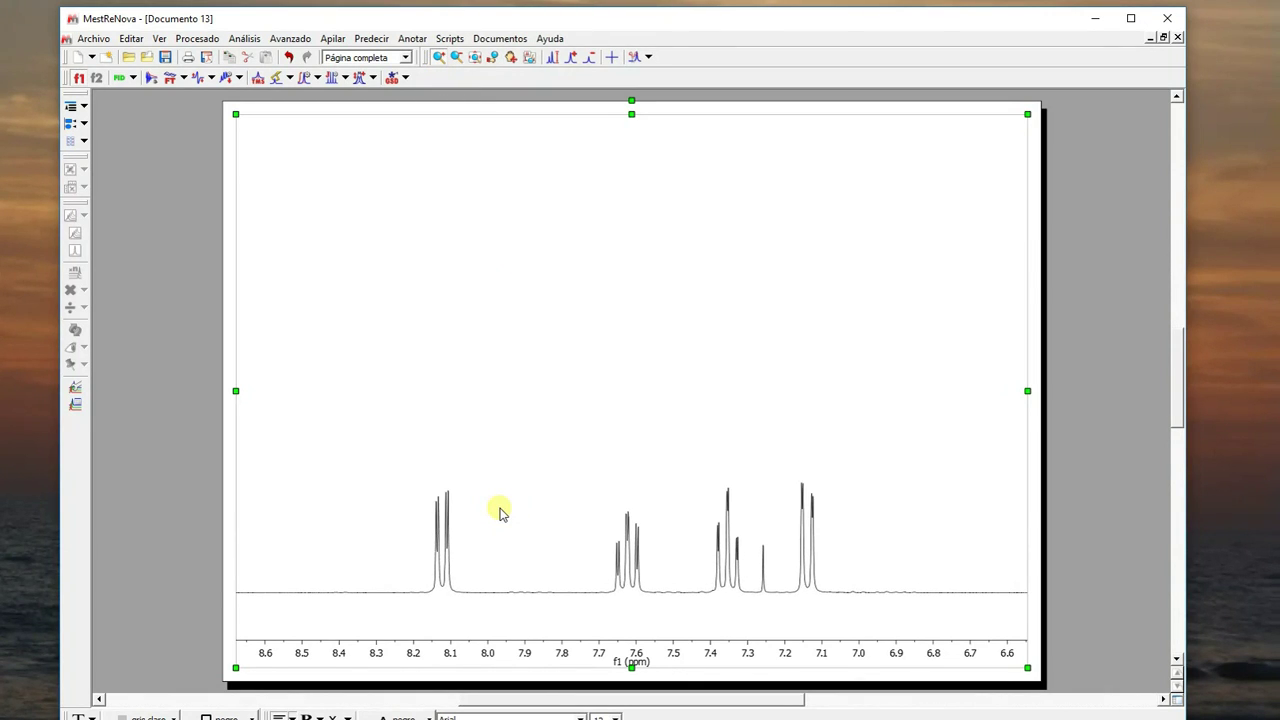
{"action": "left_click", "coordinate": [475, 58]}
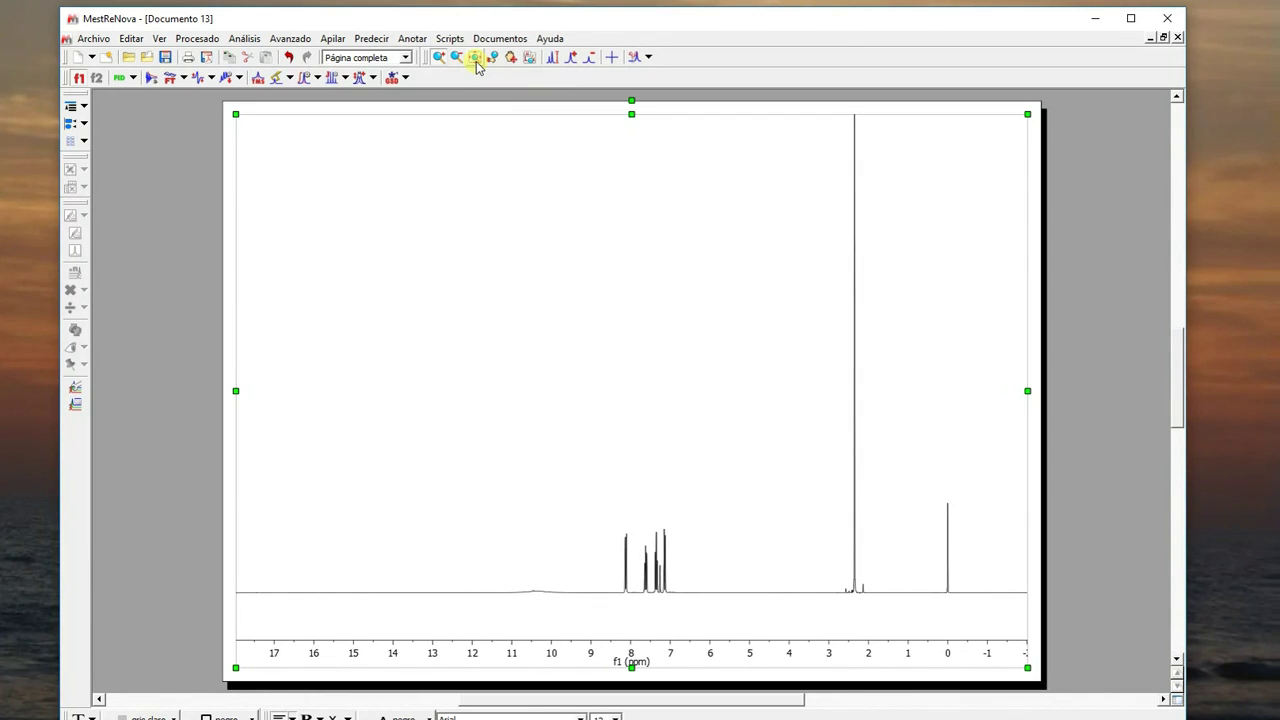
{"action": "scroll", "coordinate": [508, 293], "scroll_direction": "down", "scroll_amount": 2}
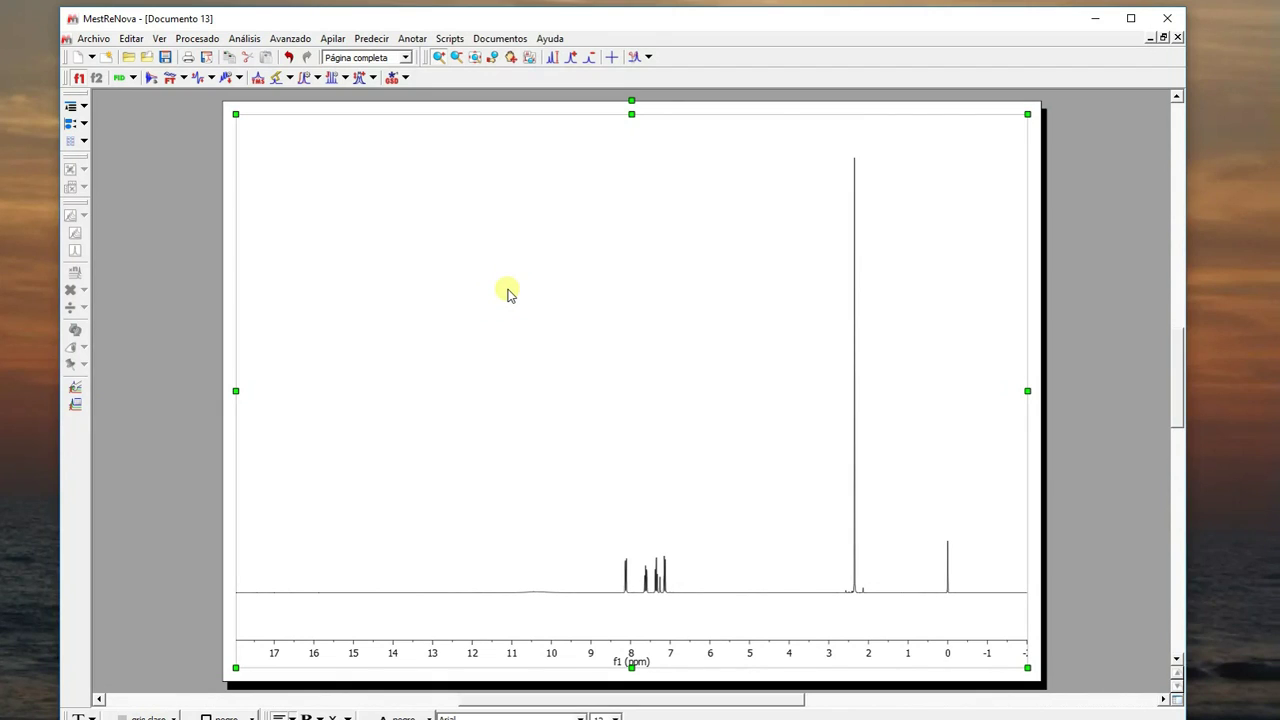
{"action": "key", "text": "z"}
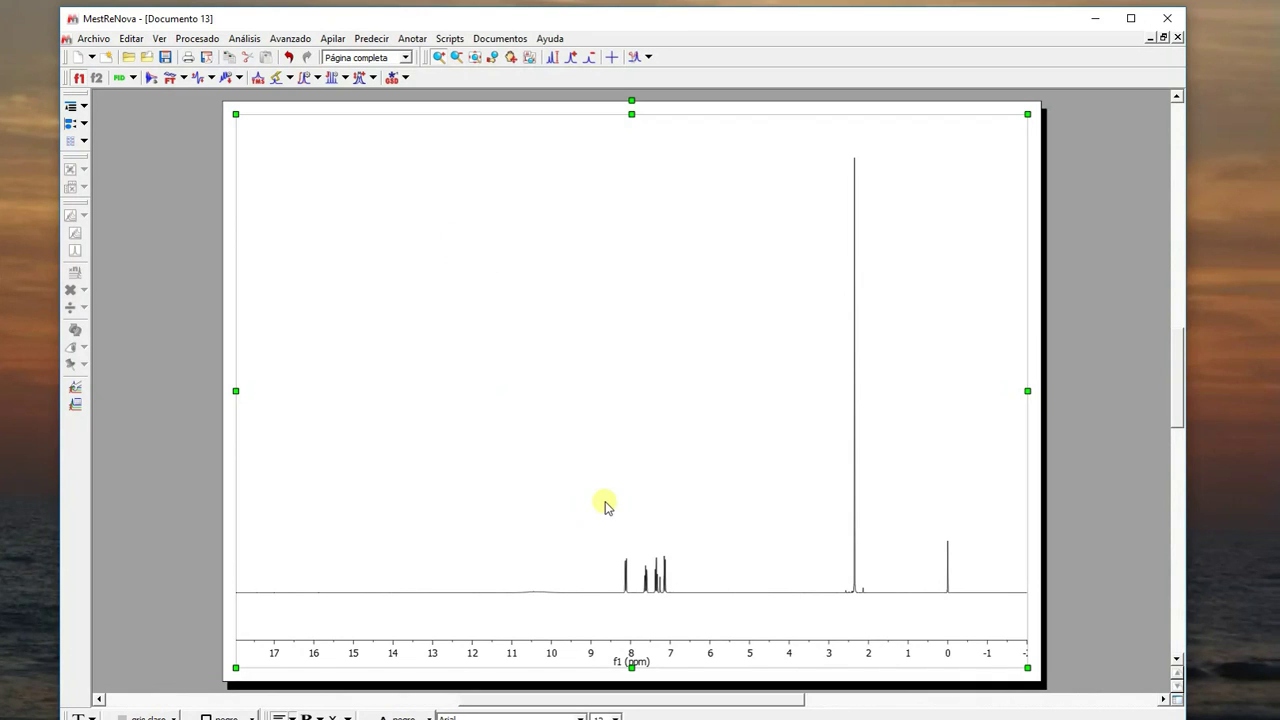
Shift the spectrum's zero-order phase (PH0) to -193.85 with manual phase correction.
{"action": "scroll", "coordinate": [603, 506], "scroll_direction": "up", "scroll_amount": 3}
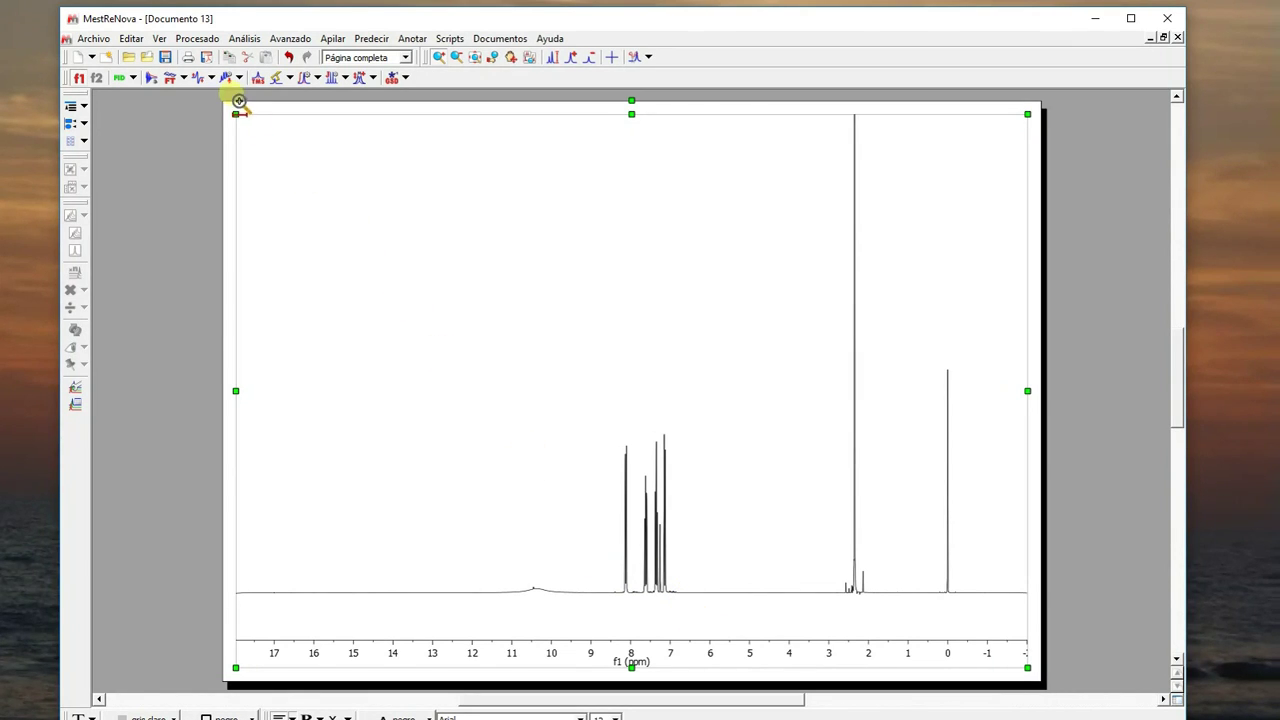
{"action": "left_click", "coordinate": [211, 77]}
{"action": "left_click", "coordinate": [229, 141]}
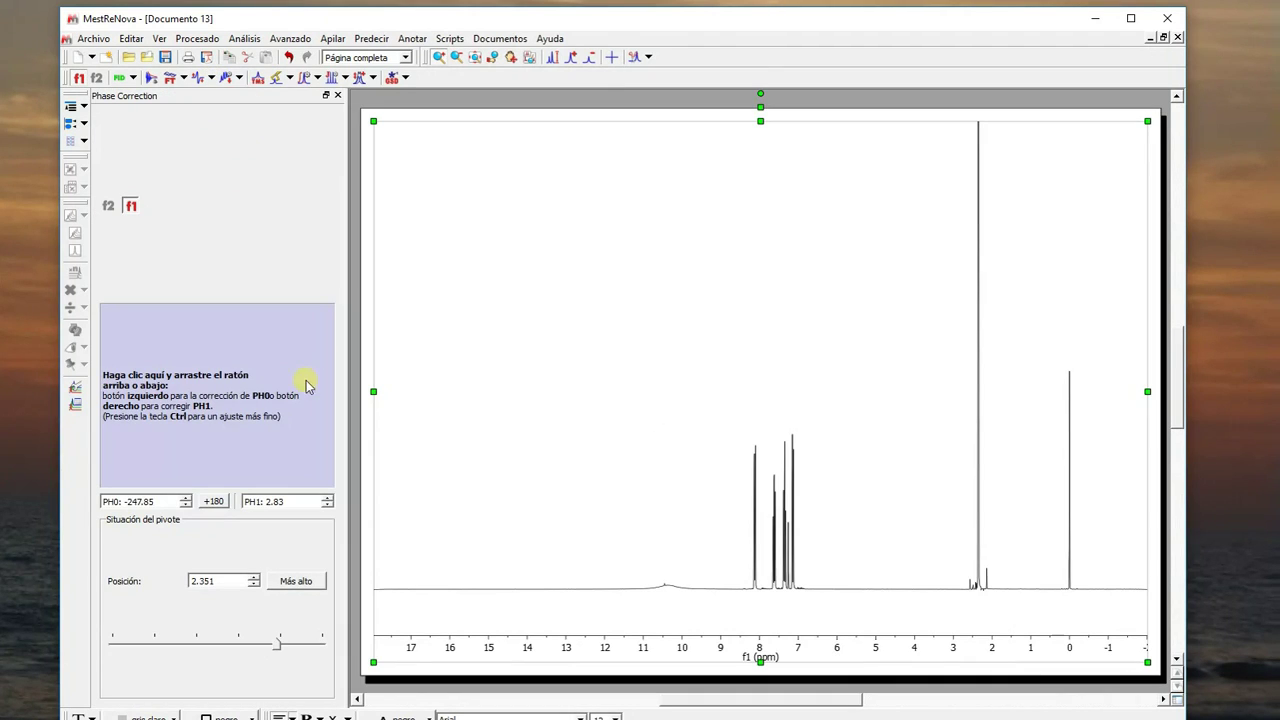
{"action": "left_click_drag", "start_coordinate": [252, 398], "coordinate": [265, 358]}
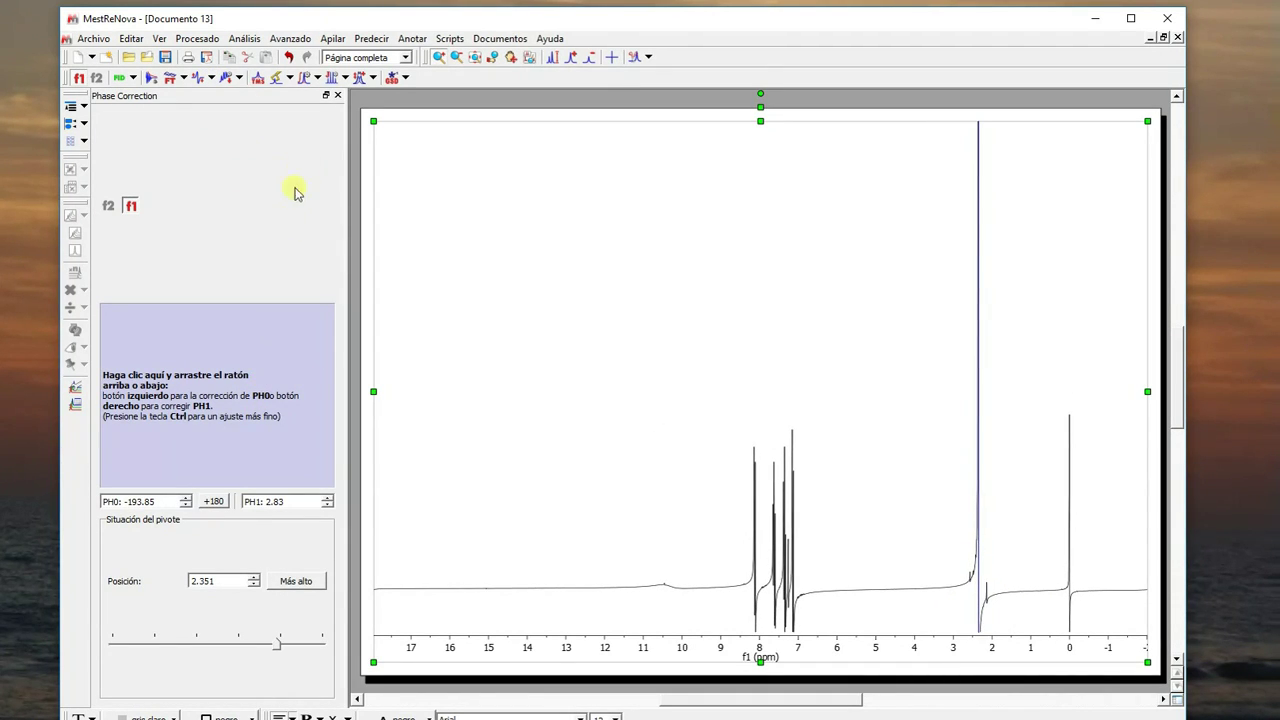
{"action": "left_click", "coordinate": [337, 95]}
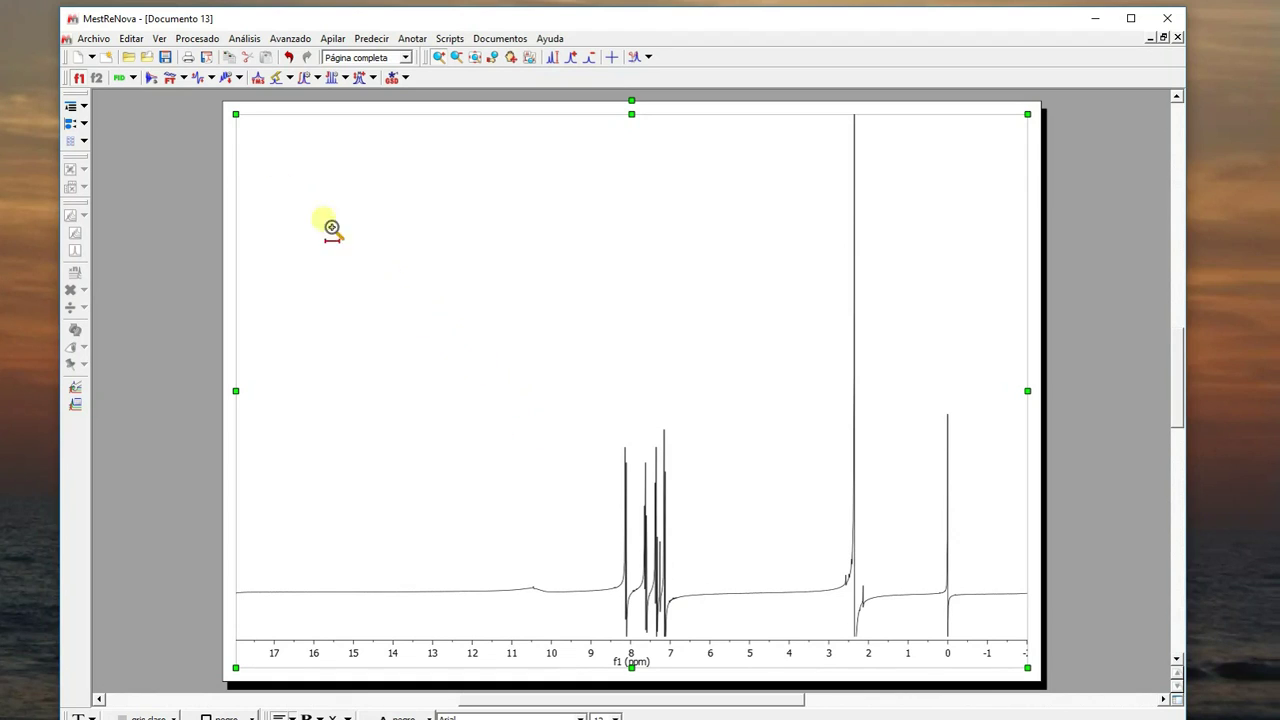
Correct the distorted peaks manually by adjusting the zero-order phase (PH0) to -247.85.
{"action": "left_click", "coordinate": [212, 79]}
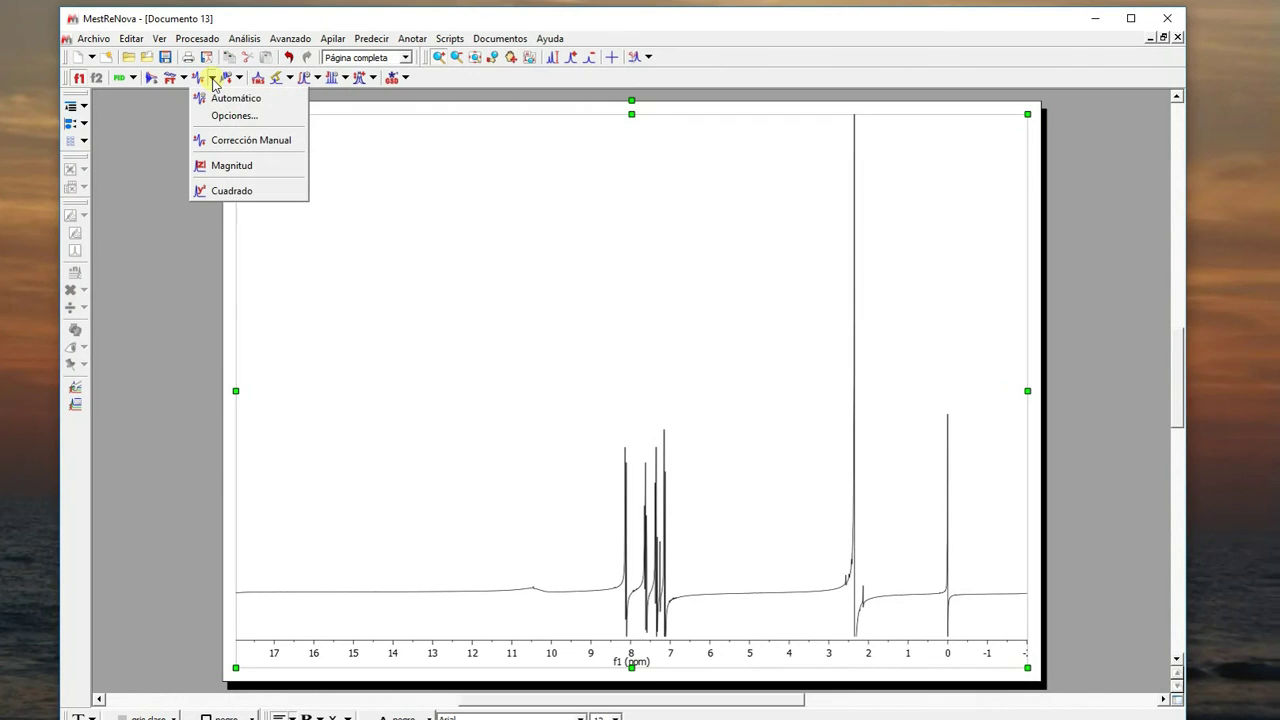
{"action": "left_click", "coordinate": [220, 140]}
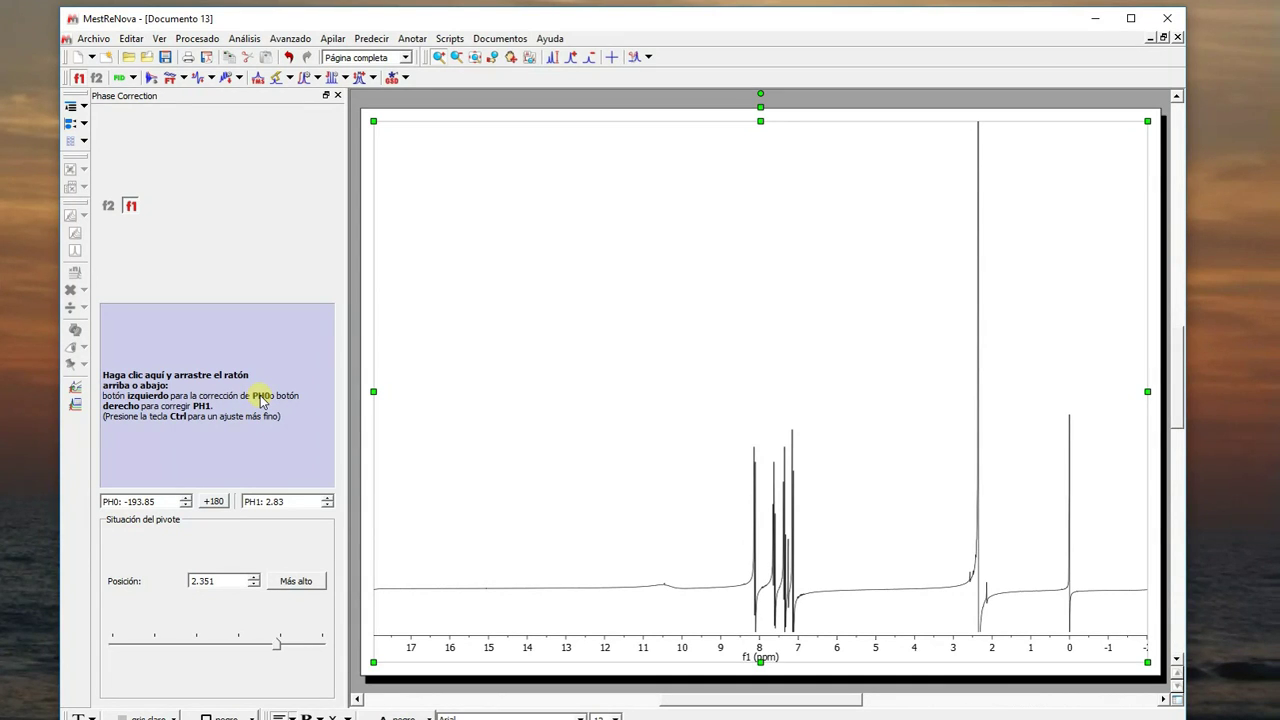
{"action": "left_click_drag", "start_coordinate": [261, 400], "coordinate": [263, 444]}
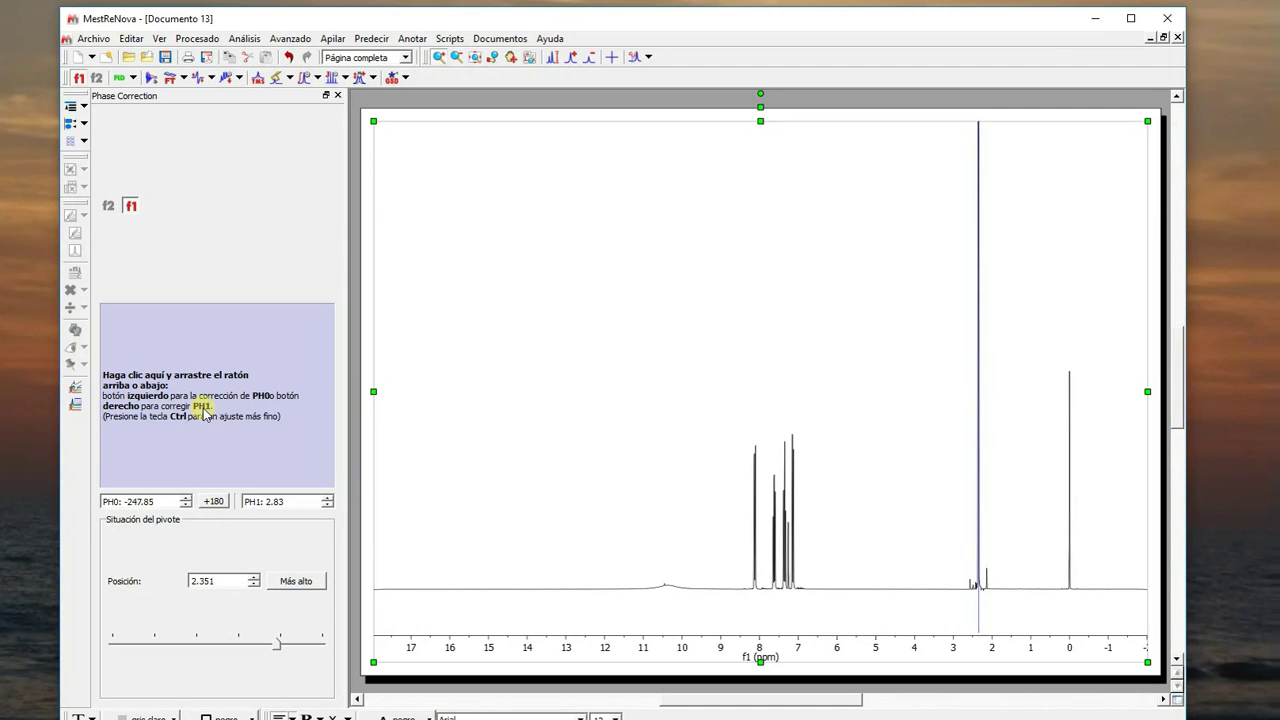
{"action": "left_click", "coordinate": [338, 96]}
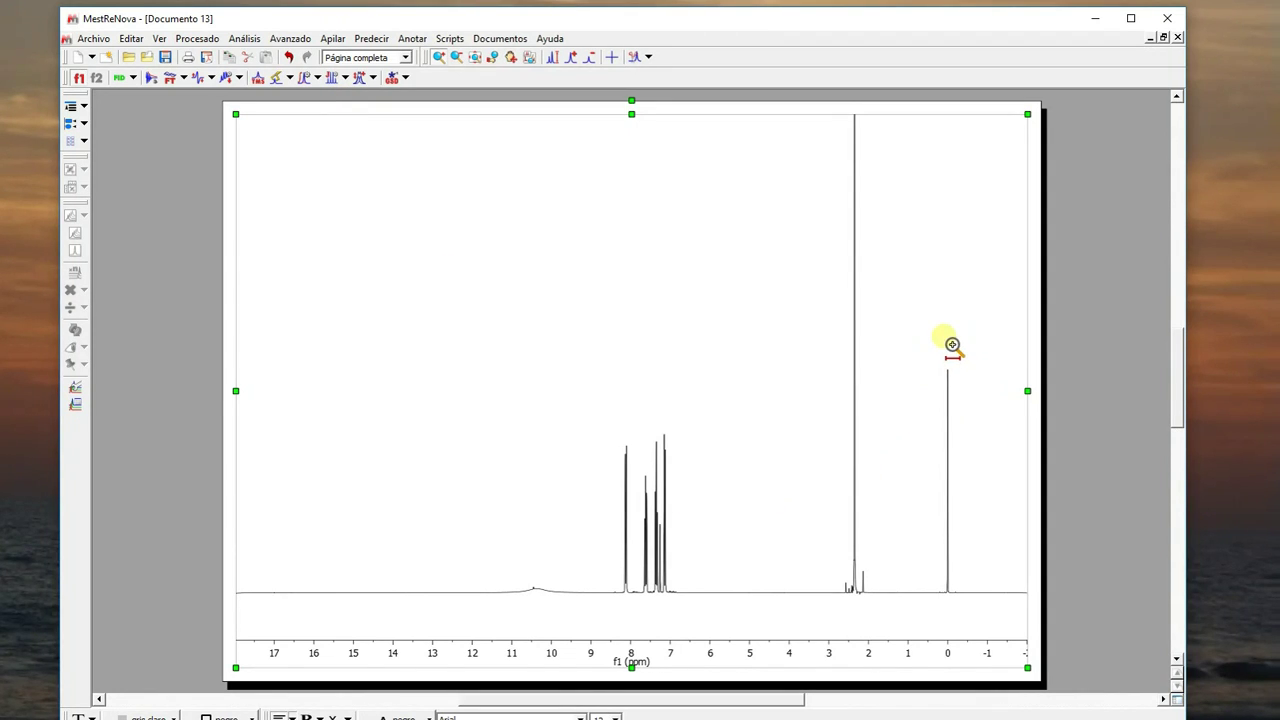
Reference the peak near 0 ppm to TMS at 0.000 ppm using the solvent list.
{"action": "scroll", "coordinate": [952, 345], "scroll_direction": "down", "scroll_amount": 3}
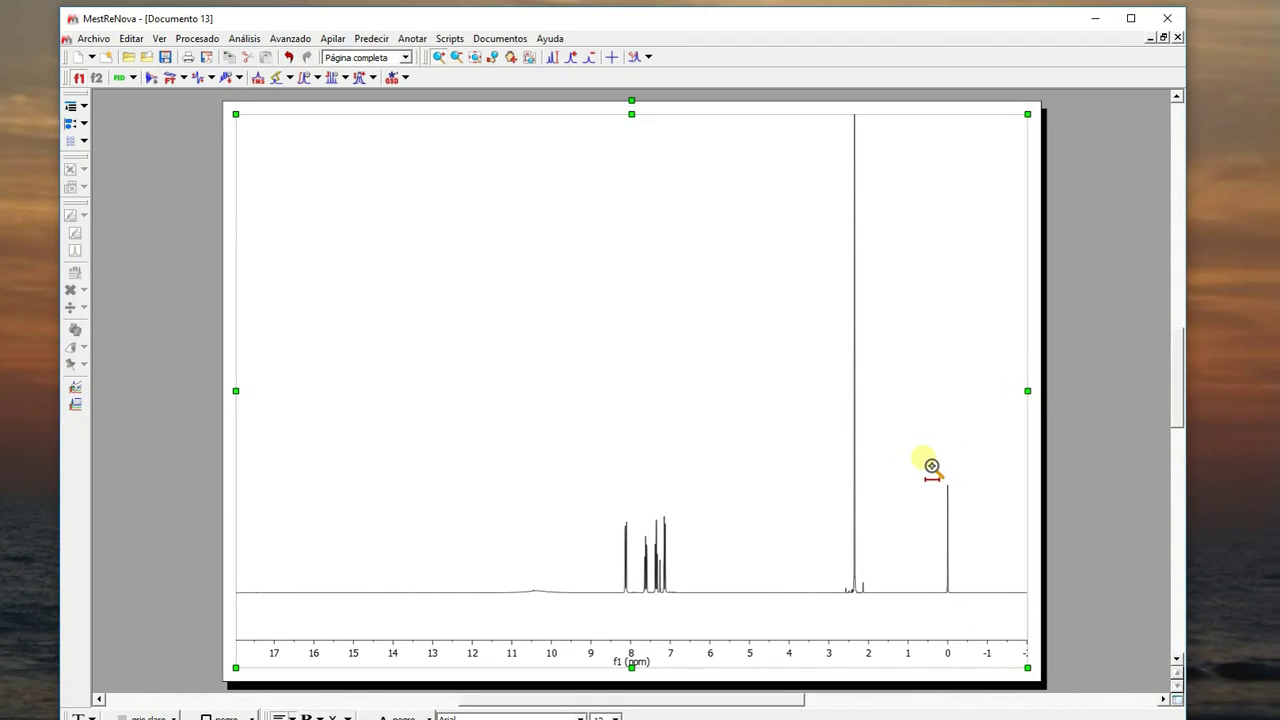
{"action": "left_click_drag", "start_coordinate": [916, 502], "coordinate": [972, 510]}
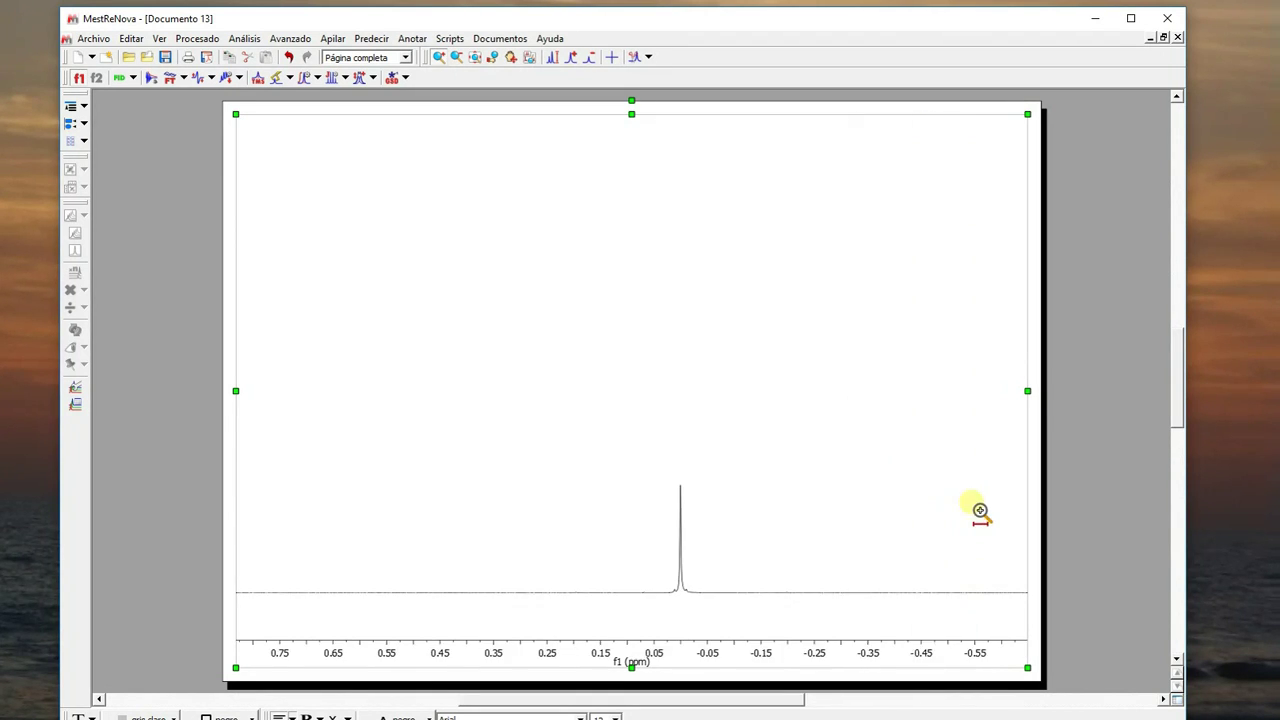
{"action": "left_click_drag", "start_coordinate": [661, 565], "coordinate": [700, 571]}
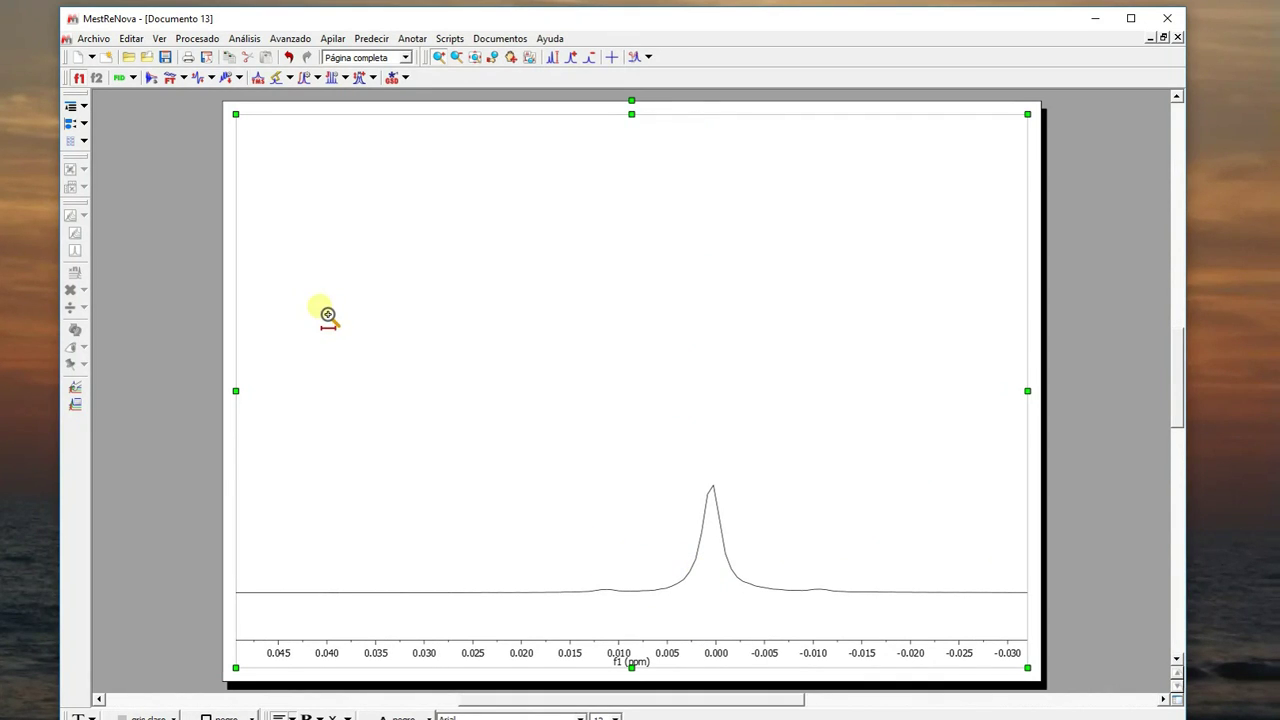
{"action": "left_click", "coordinate": [258, 78]}
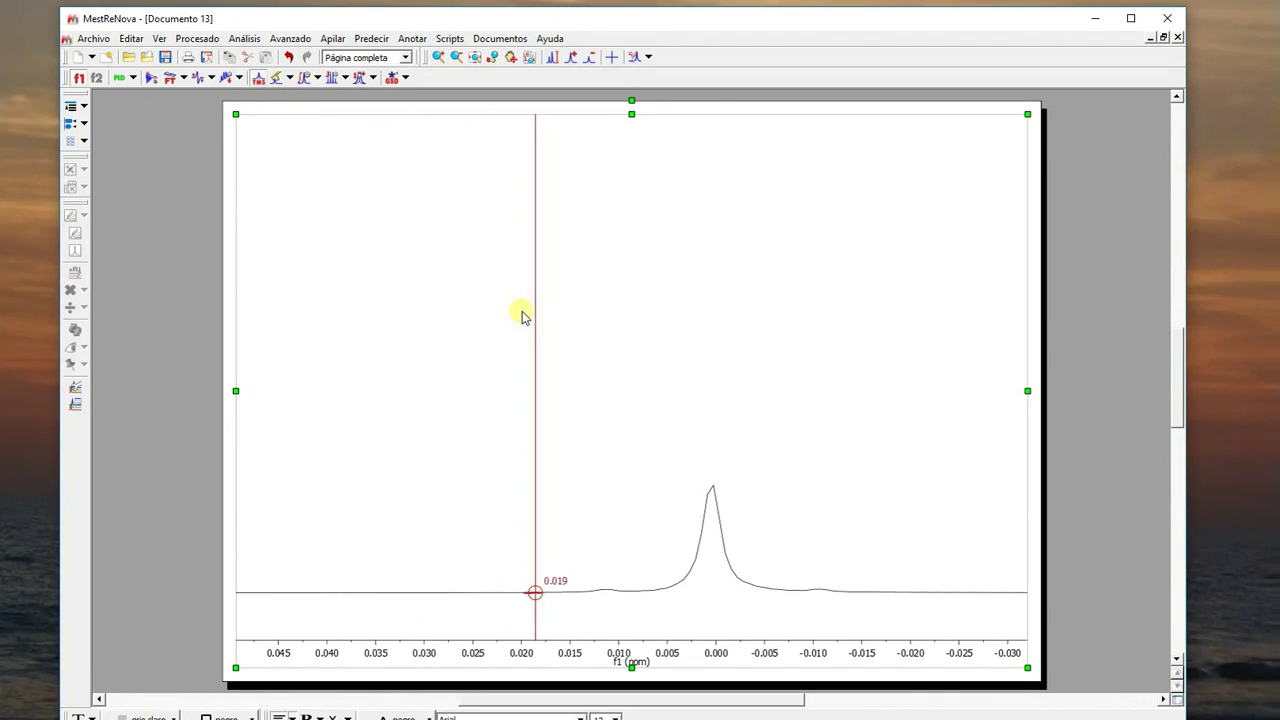
{"action": "left_click", "coordinate": [712, 470]}
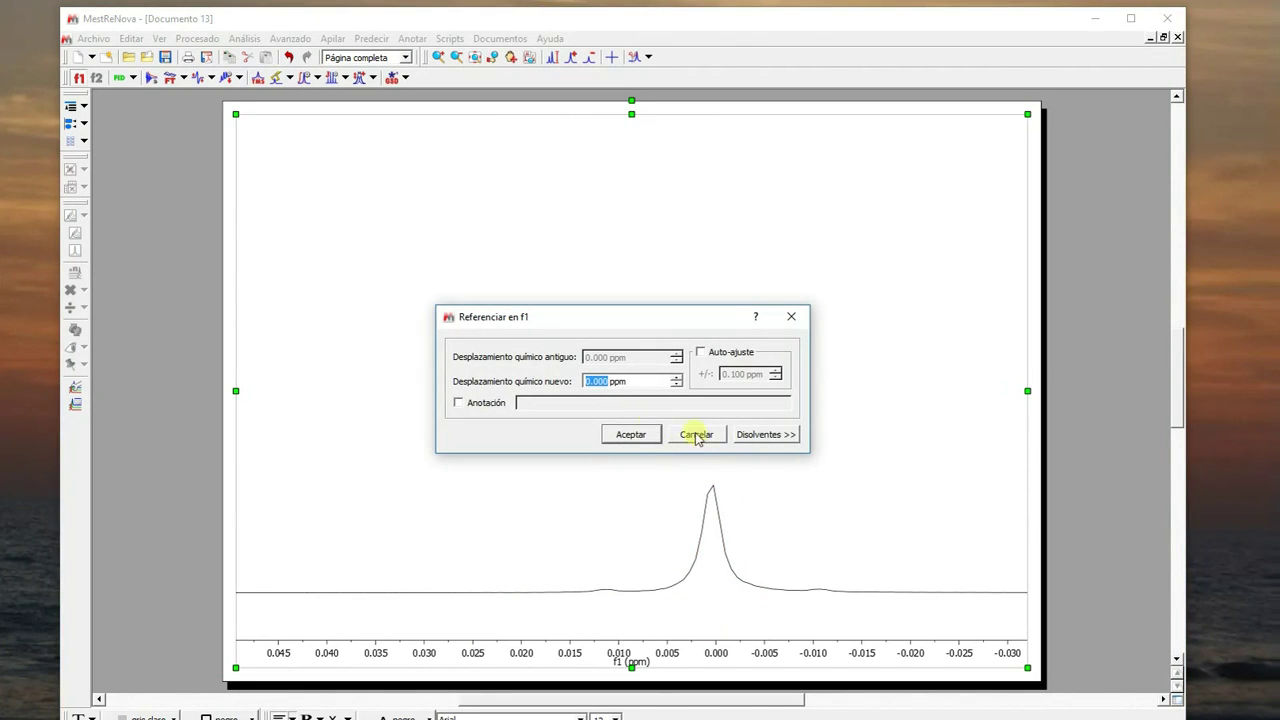
{"action": "left_click", "coordinate": [778, 435]}
{"action": "scroll", "coordinate": [795, 471], "scroll_direction": "down", "scroll_amount": 3}
{"action": "left_click_drag", "start_coordinate": [795, 500], "coordinate": [796, 543]}
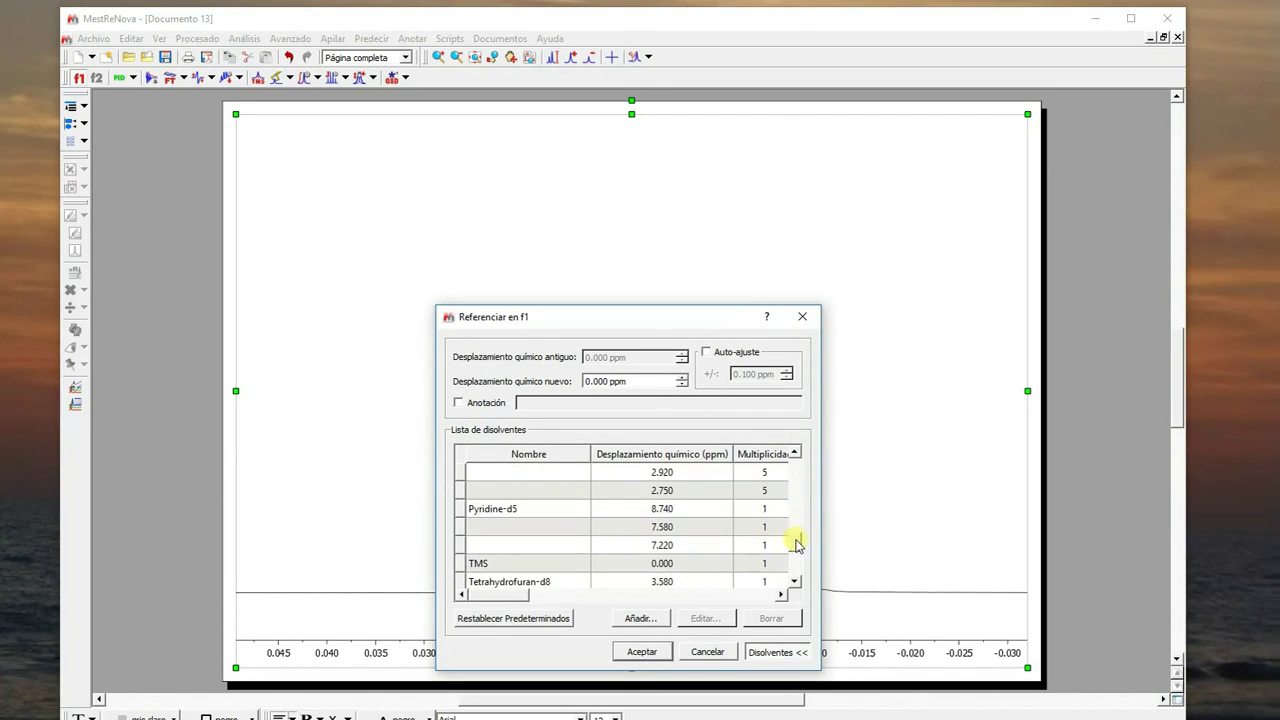
{"action": "left_click", "coordinate": [476, 562]}
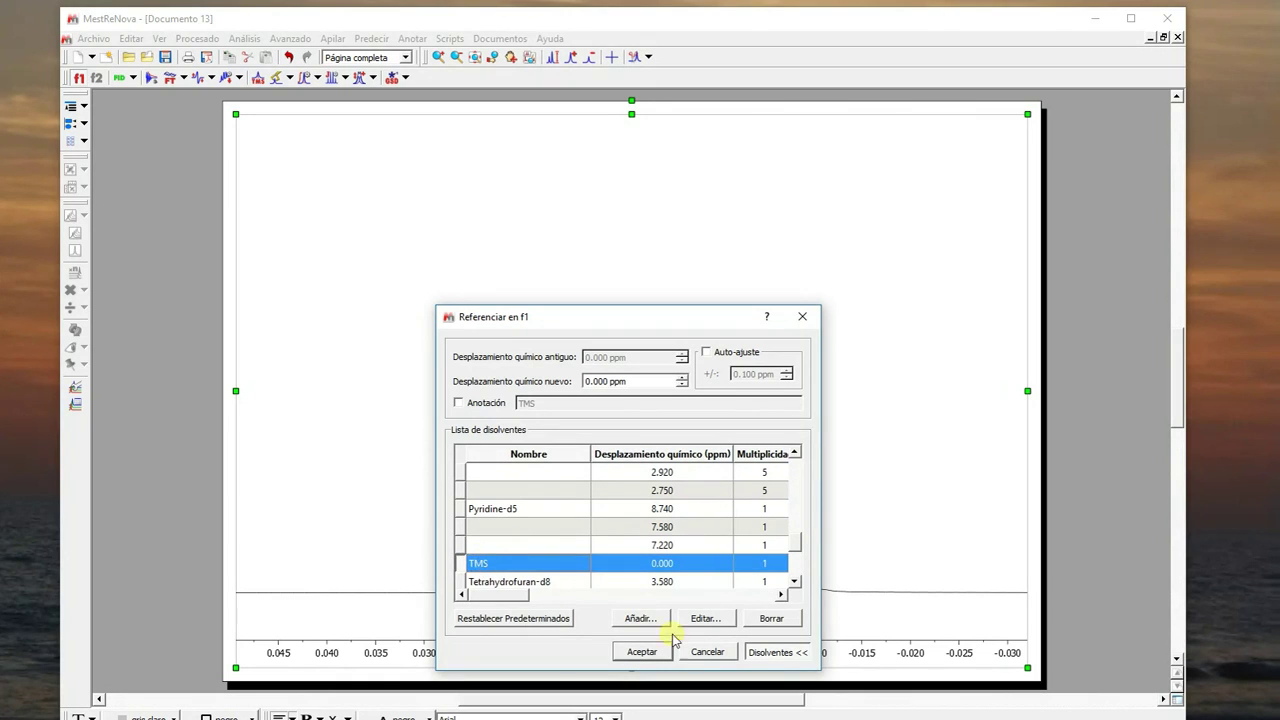
{"action": "left_click", "coordinate": [646, 651]}
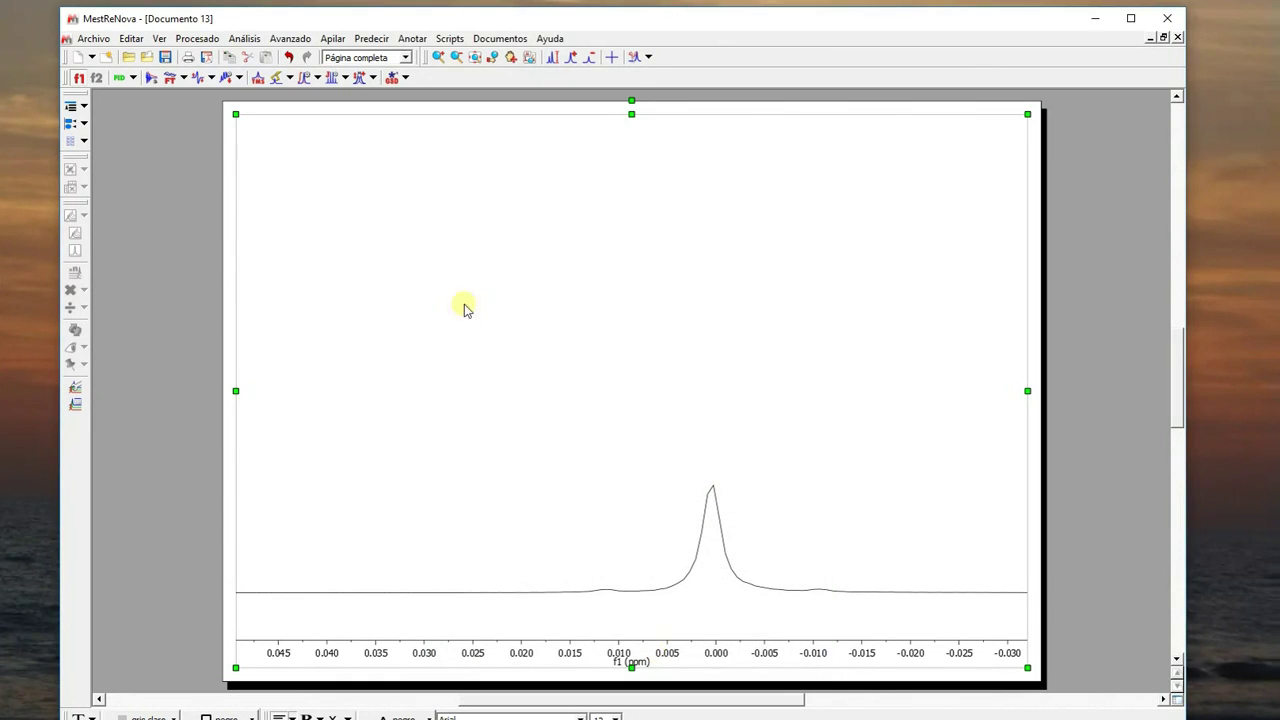
Expand the aromatic region between about 8.2 and 7.0 ppm and raise its vertical intensity.
{"action": "left_click", "coordinate": [474, 58]}
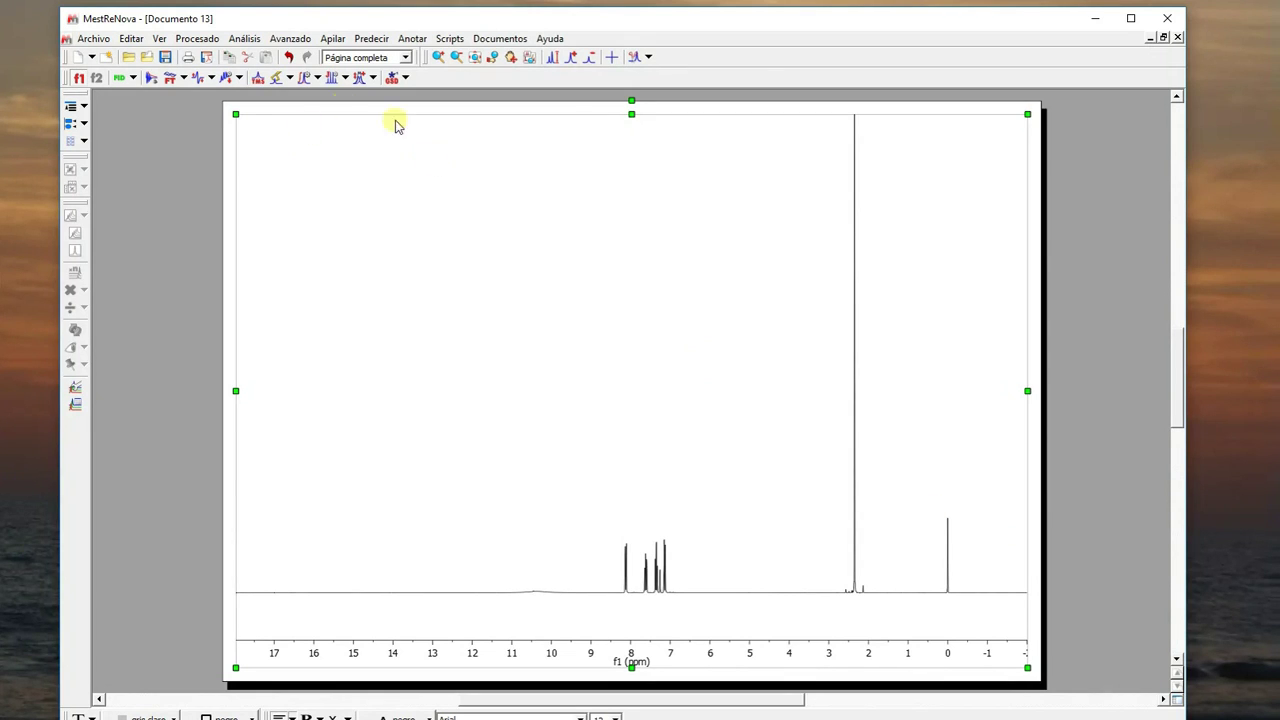
{"action": "left_click", "coordinate": [437, 57]}
{"action": "left_click_drag", "start_coordinate": [603, 560], "coordinate": [709, 574]}
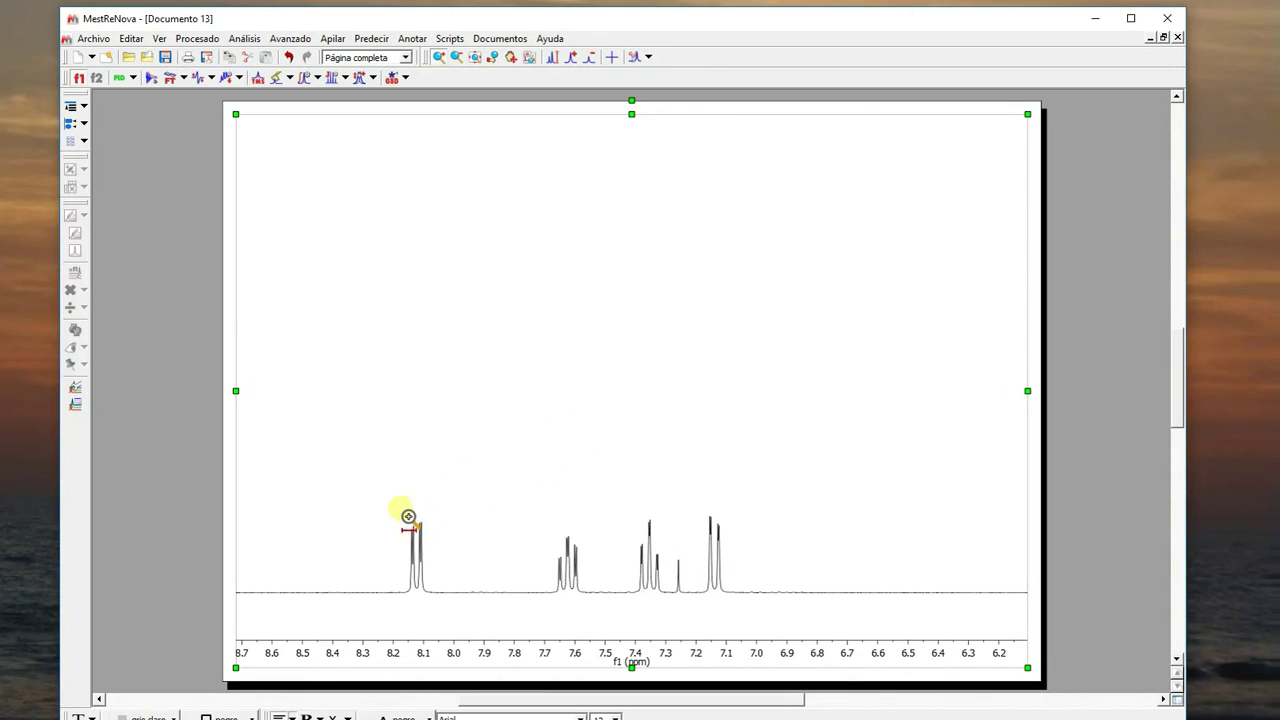
{"action": "left_click_drag", "start_coordinate": [388, 517], "coordinate": [768, 555]}
{"action": "scroll", "coordinate": [775, 555], "scroll_direction": "up", "scroll_amount": 3}
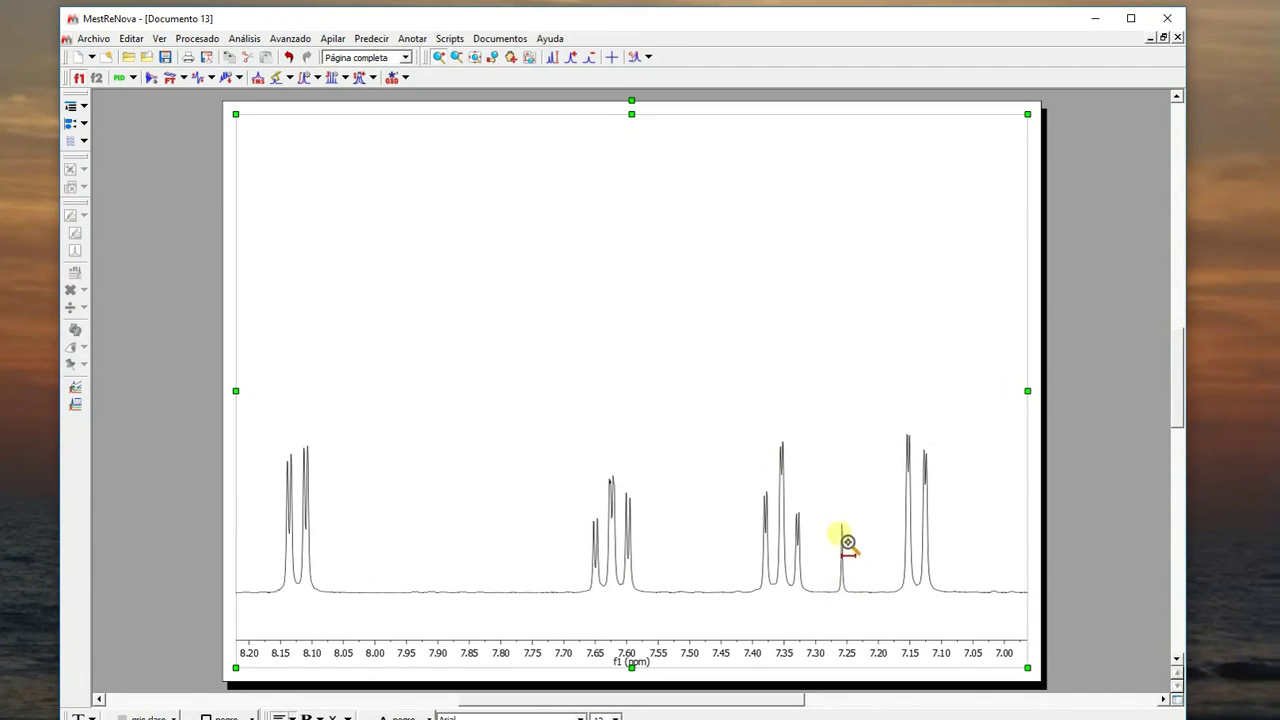
Reference the solvent peak near 7.26 ppm to Chloroform-d at 7.260 ppm using the solvent list.
{"action": "left_click", "coordinate": [258, 77]}
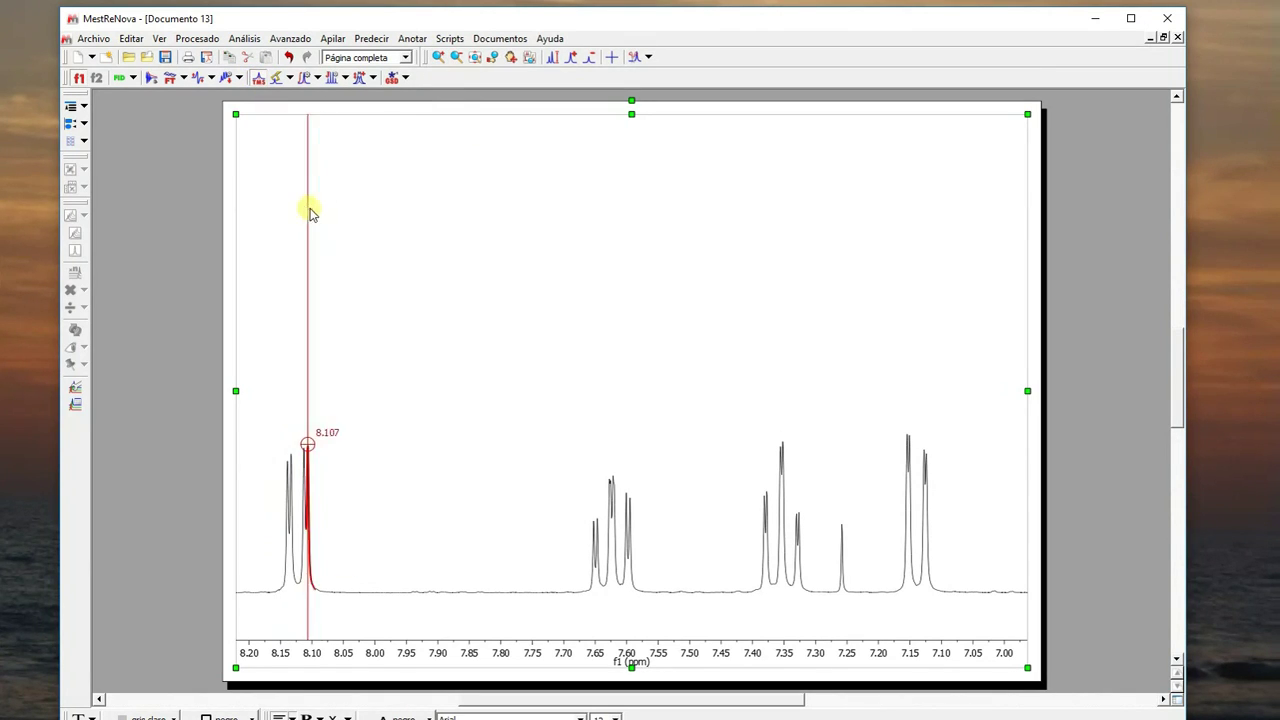
{"action": "left_click", "coordinate": [843, 570]}
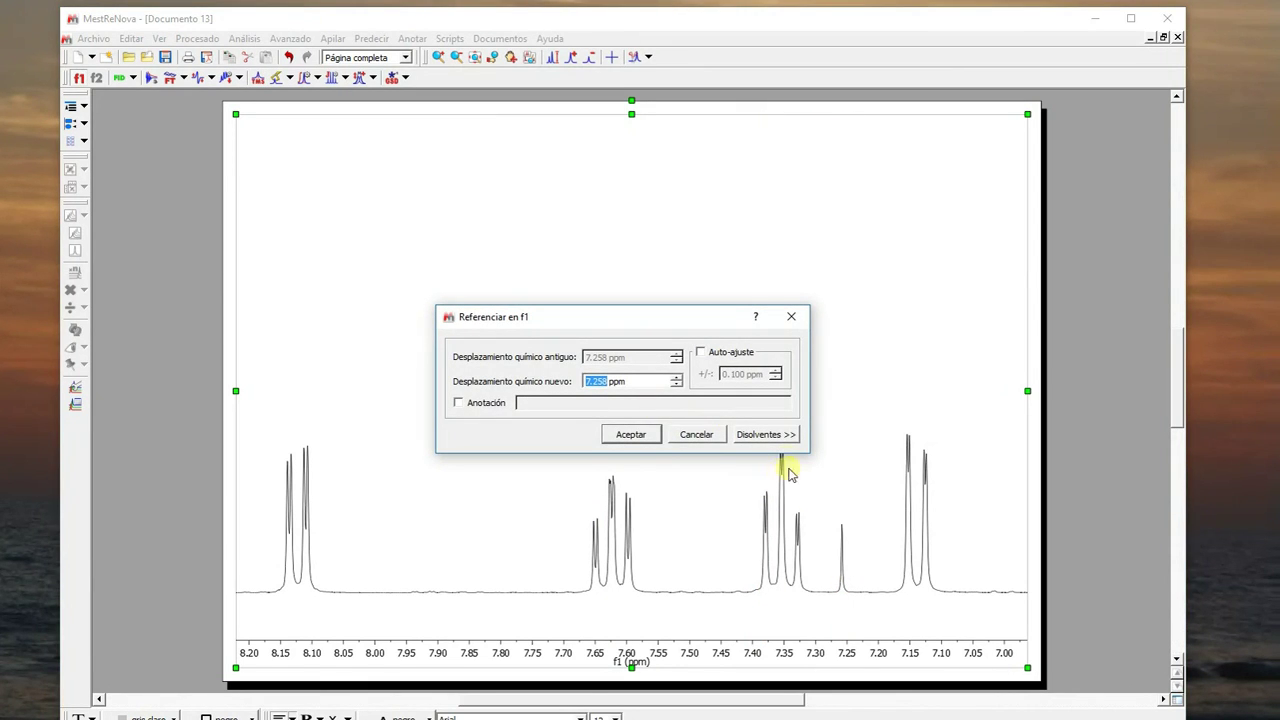
{"action": "left_click", "coordinate": [772, 434]}
{"action": "scroll", "coordinate": [793, 487], "scroll_direction": "down", "scroll_amount": 1}
{"action": "scroll", "coordinate": [795, 487], "scroll_direction": "down", "scroll_amount": 1}
{"action": "left_click", "coordinate": [507, 535]}
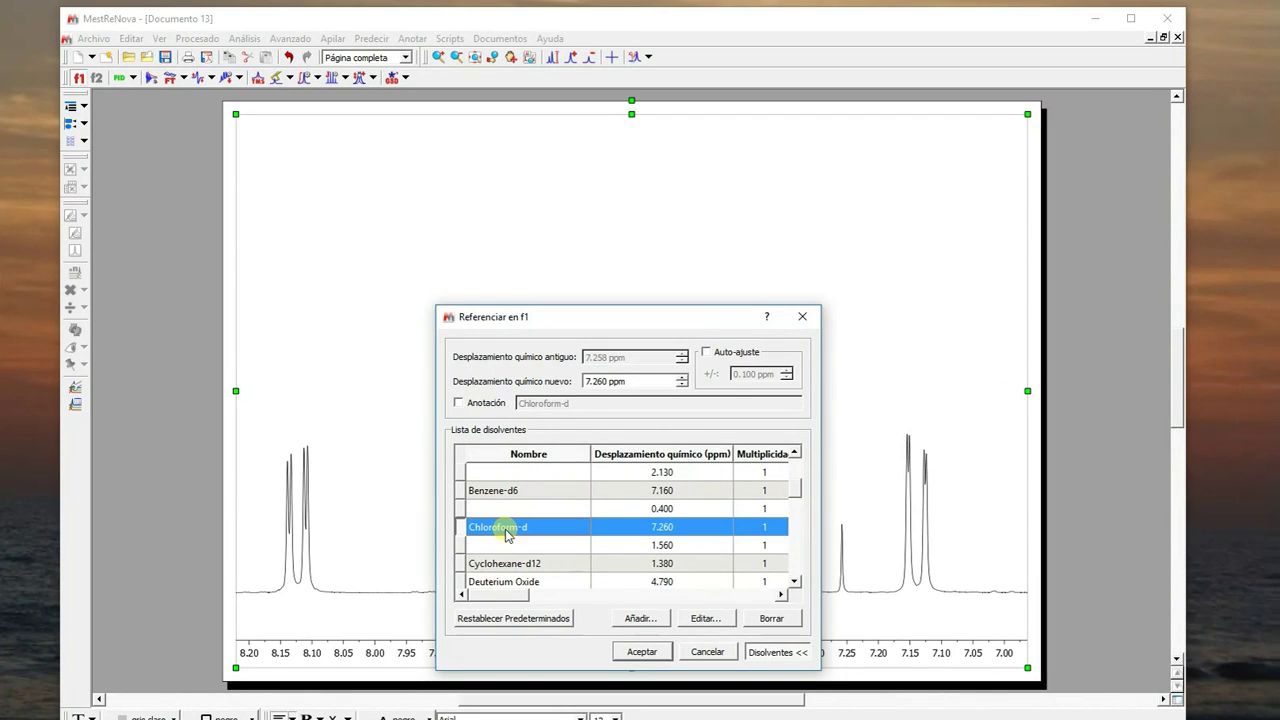
{"action": "left_click", "coordinate": [642, 652]}
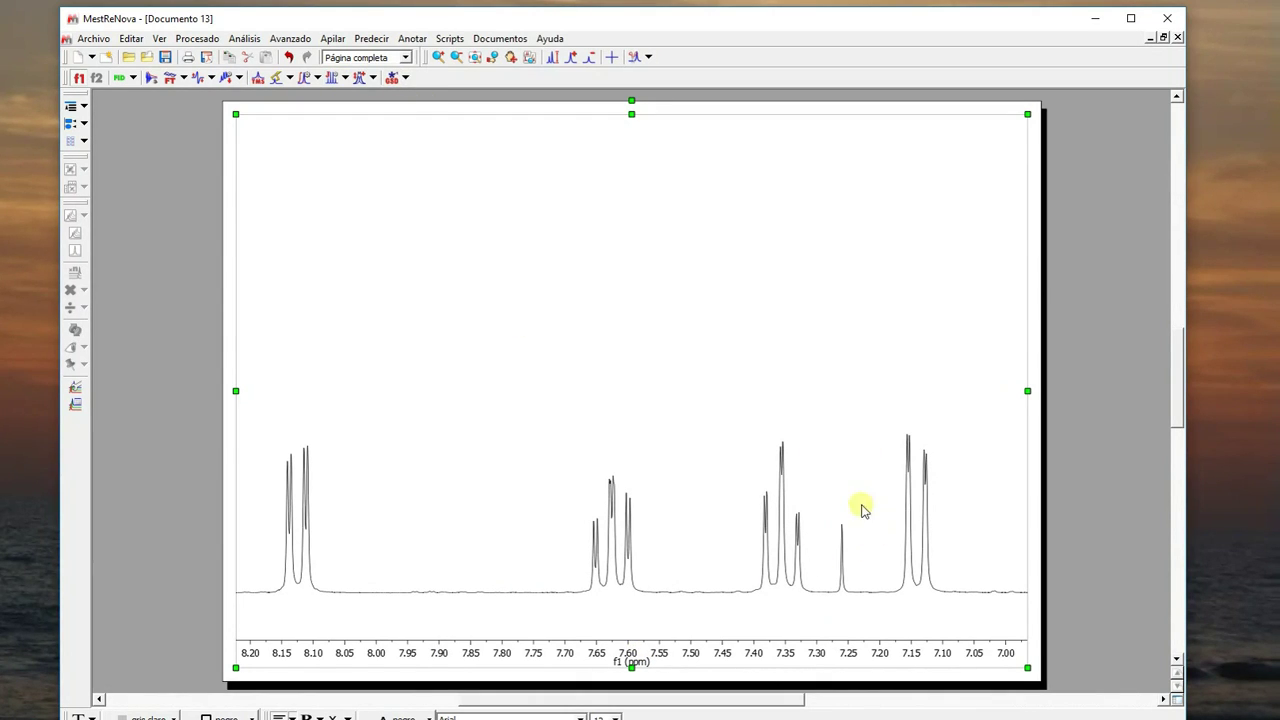
Integrate the tall singlet near 2.35 ppm manually, from about 2.39 to 2.30 ppm.
{"action": "left_click", "coordinate": [476, 60]}
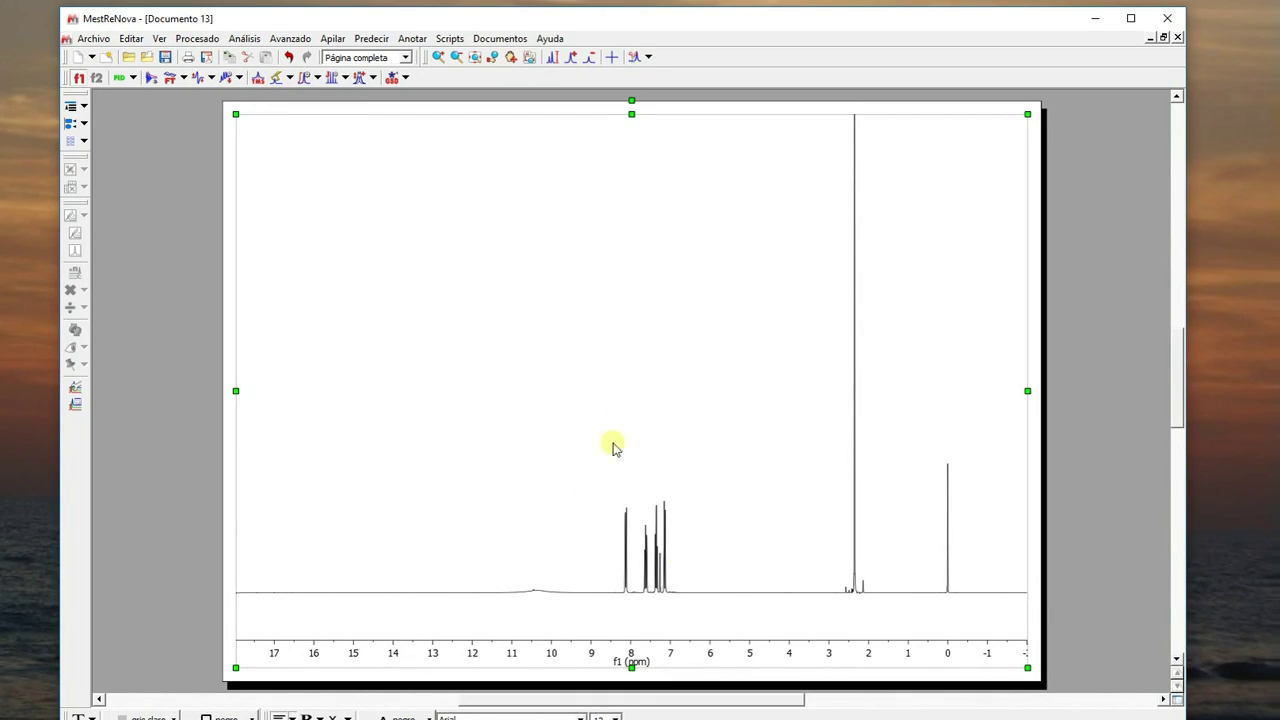
{"action": "left_click", "coordinate": [318, 78]}
{"action": "left_click", "coordinate": [330, 153]}
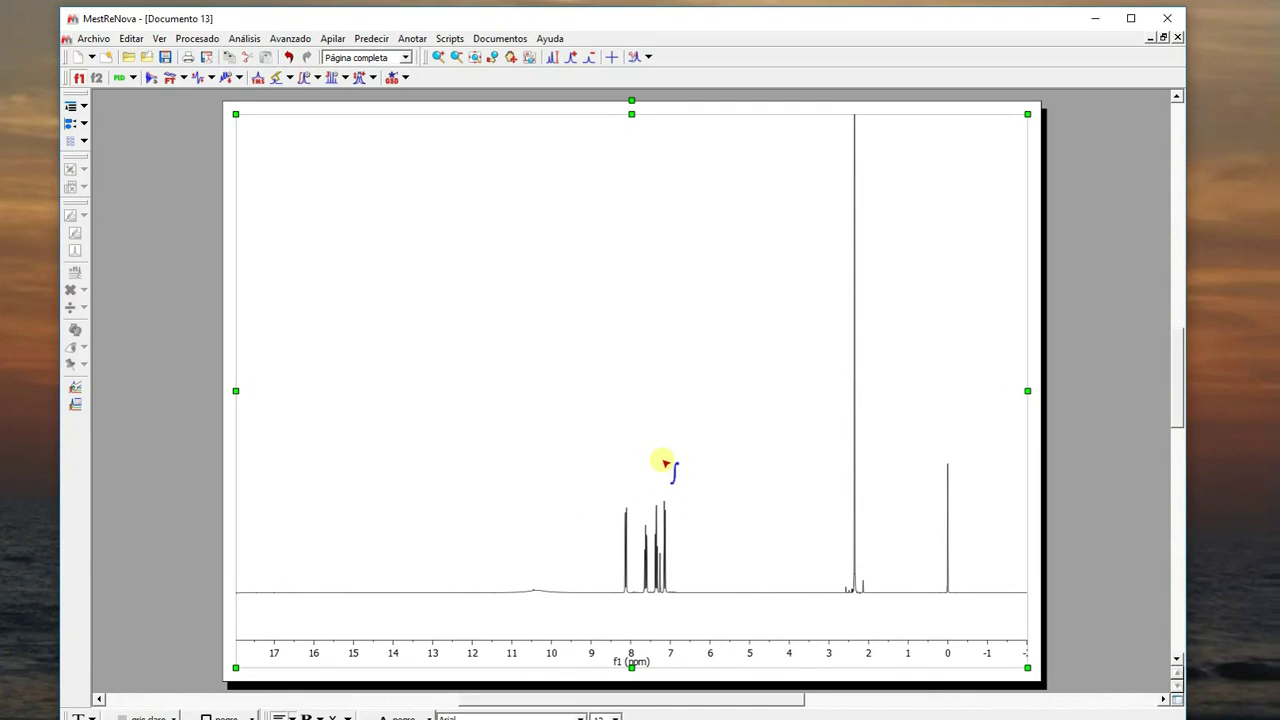
{"action": "left_click", "coordinate": [438, 58]}
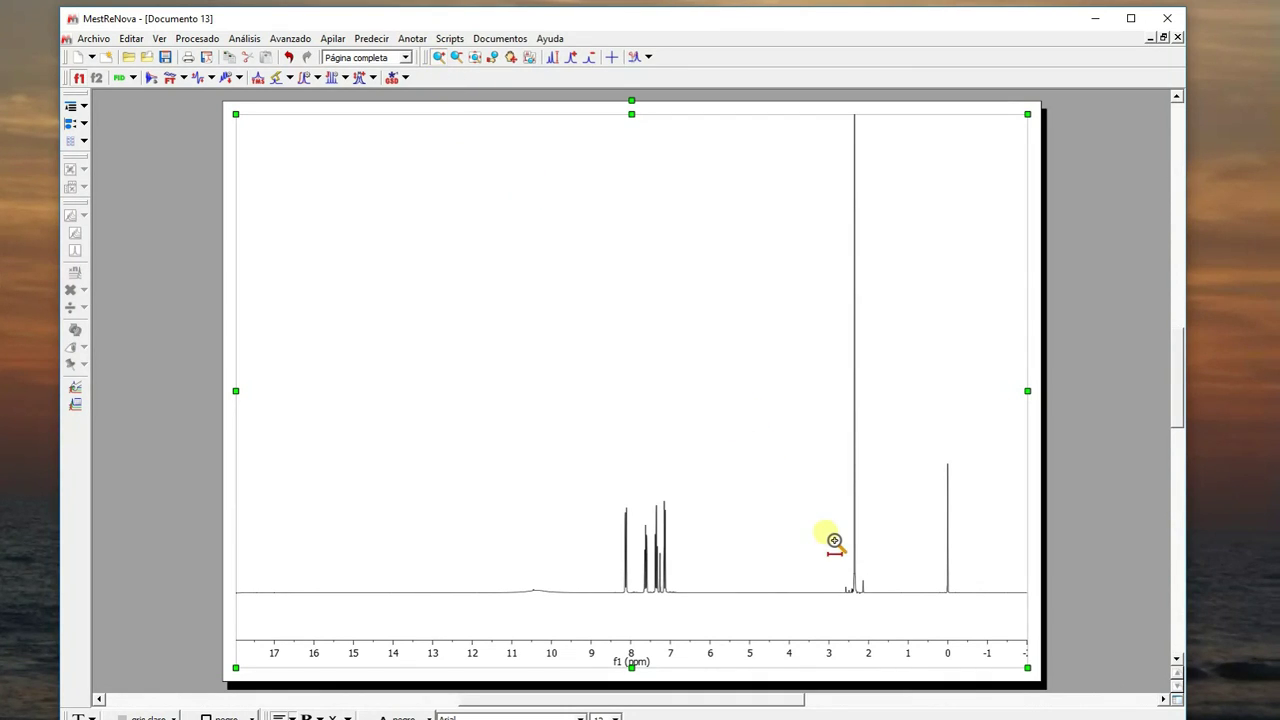
{"action": "left_click_drag", "start_coordinate": [834, 540], "coordinate": [889, 547]}
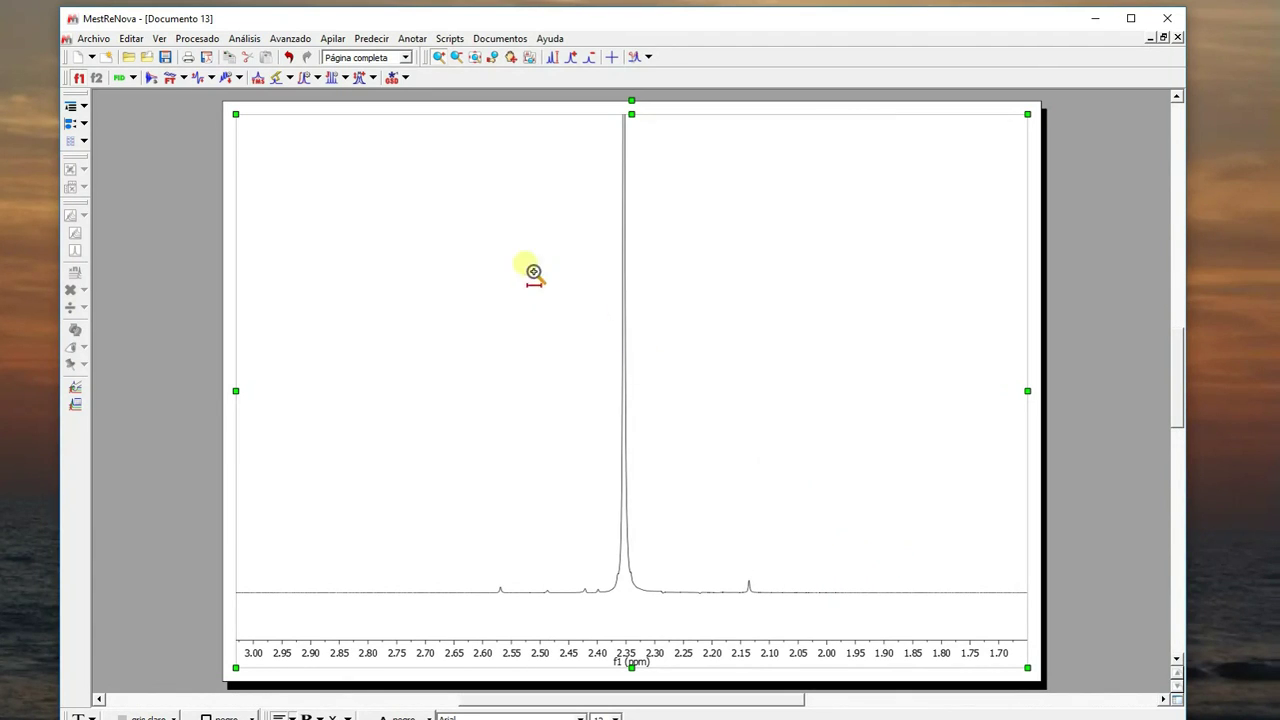
{"action": "left_click", "coordinate": [320, 78]}
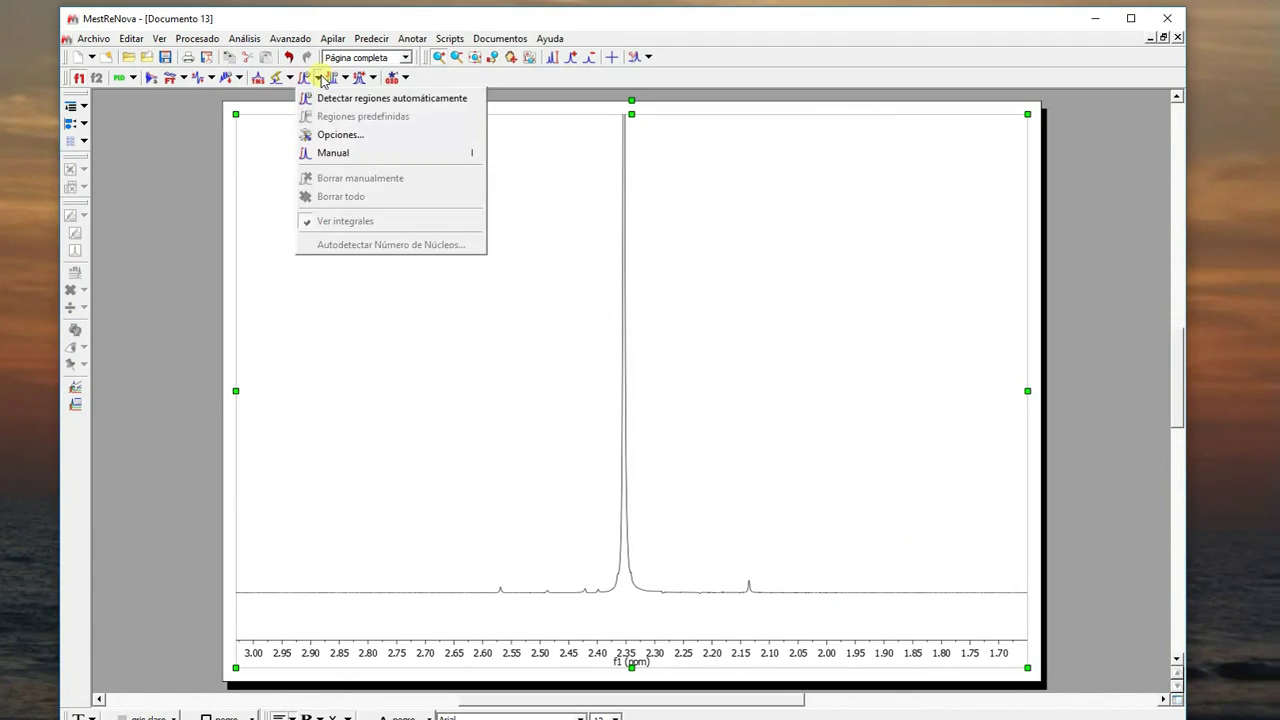
{"action": "left_click", "coordinate": [330, 152]}
{"action": "left_click_drag", "start_coordinate": [603, 595], "coordinate": [655, 604]}
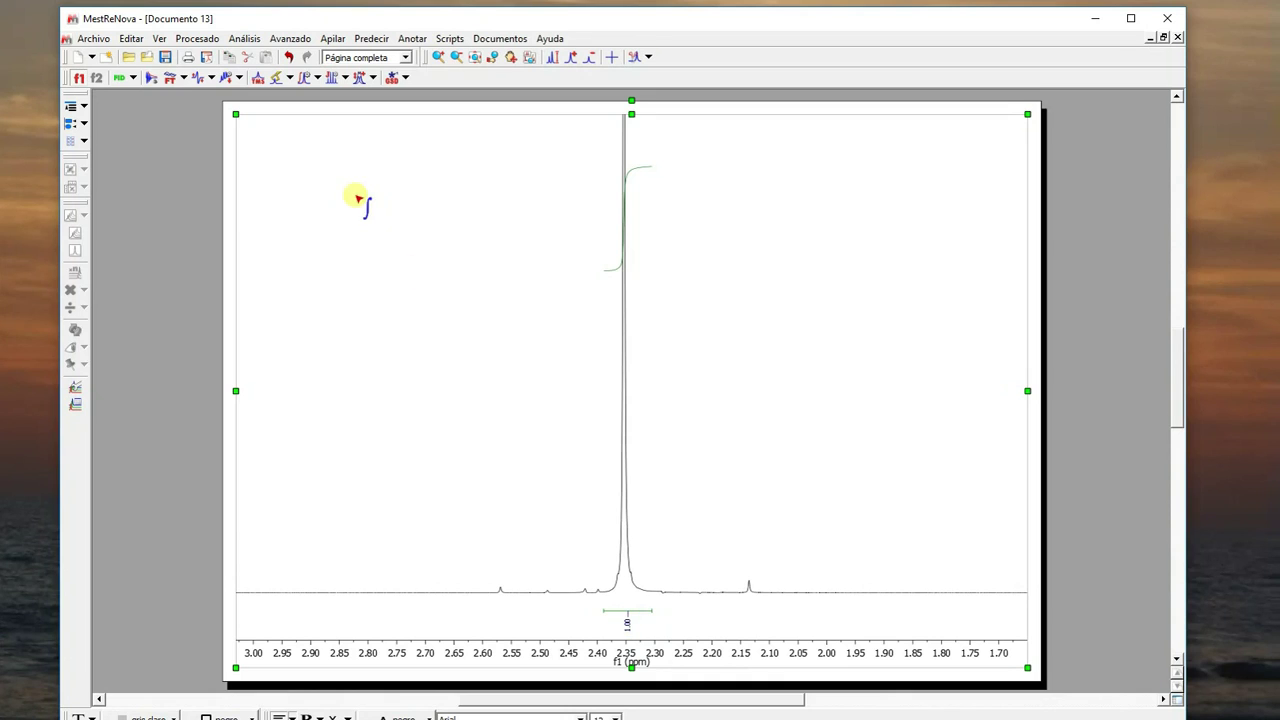
Manually integrate the four aromatic multiplets near 8.12, 7.62, 7.36 and 7.14 ppm, leaving out the solvent peak at 7.26 ppm.
{"action": "left_click", "coordinate": [476, 58]}
{"action": "left_click_drag", "start_coordinate": [617, 569], "coordinate": [684, 576]}
{"action": "left_click_drag", "start_coordinate": [330, 562], "coordinate": [828, 591]}
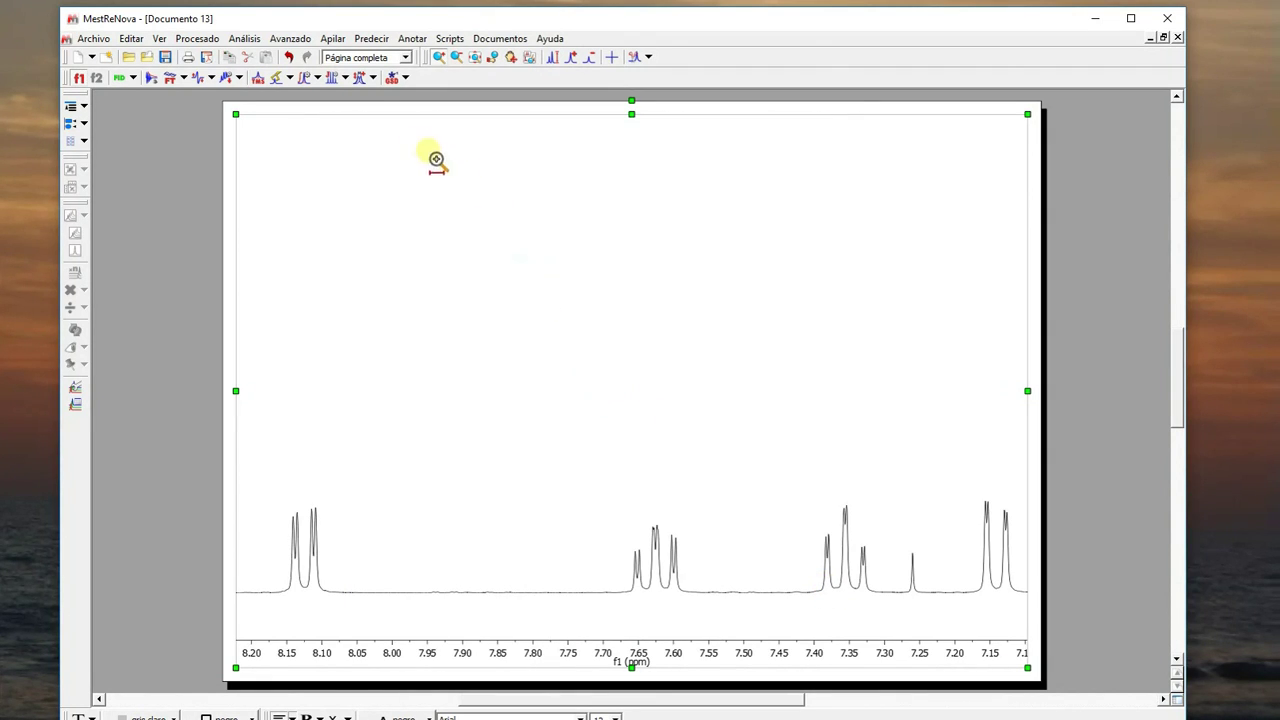
{"action": "left_click", "coordinate": [317, 80]}
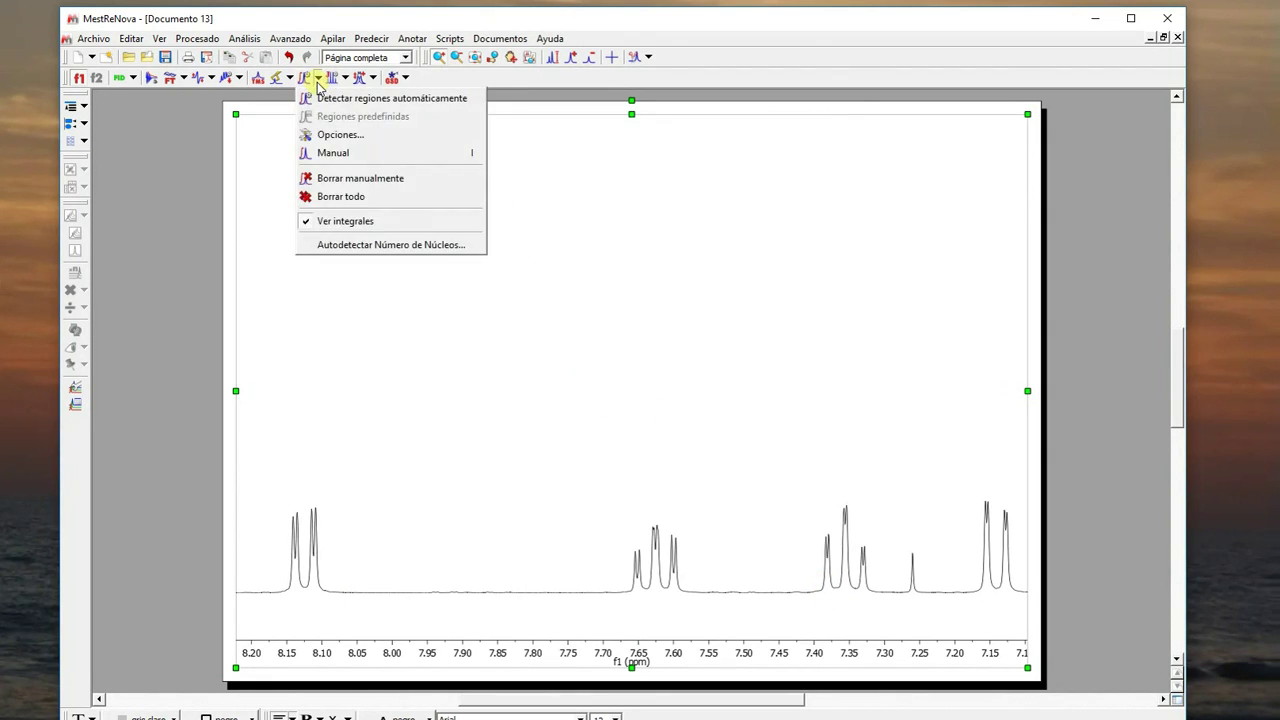
{"action": "left_click", "coordinate": [332, 153]}
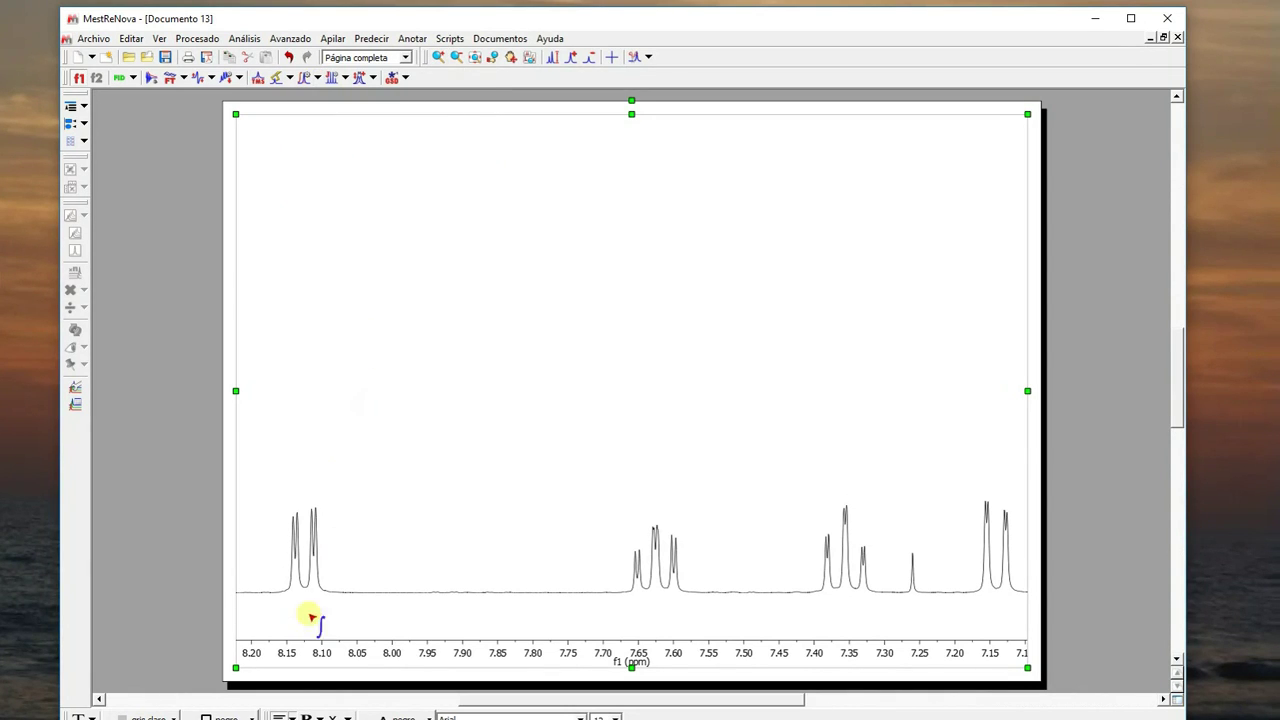
{"action": "left_click_drag", "start_coordinate": [281, 592], "coordinate": [327, 595]}
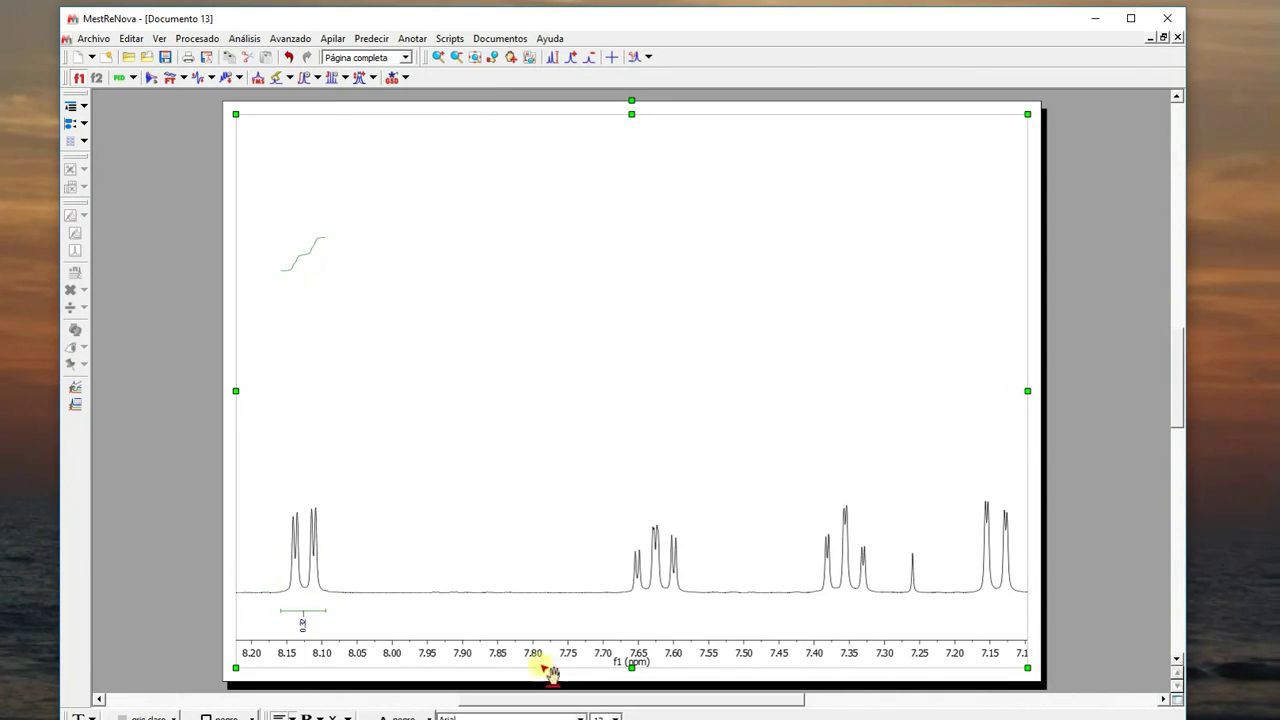
{"action": "left_click_drag", "start_coordinate": [621, 600], "coordinate": [693, 598]}
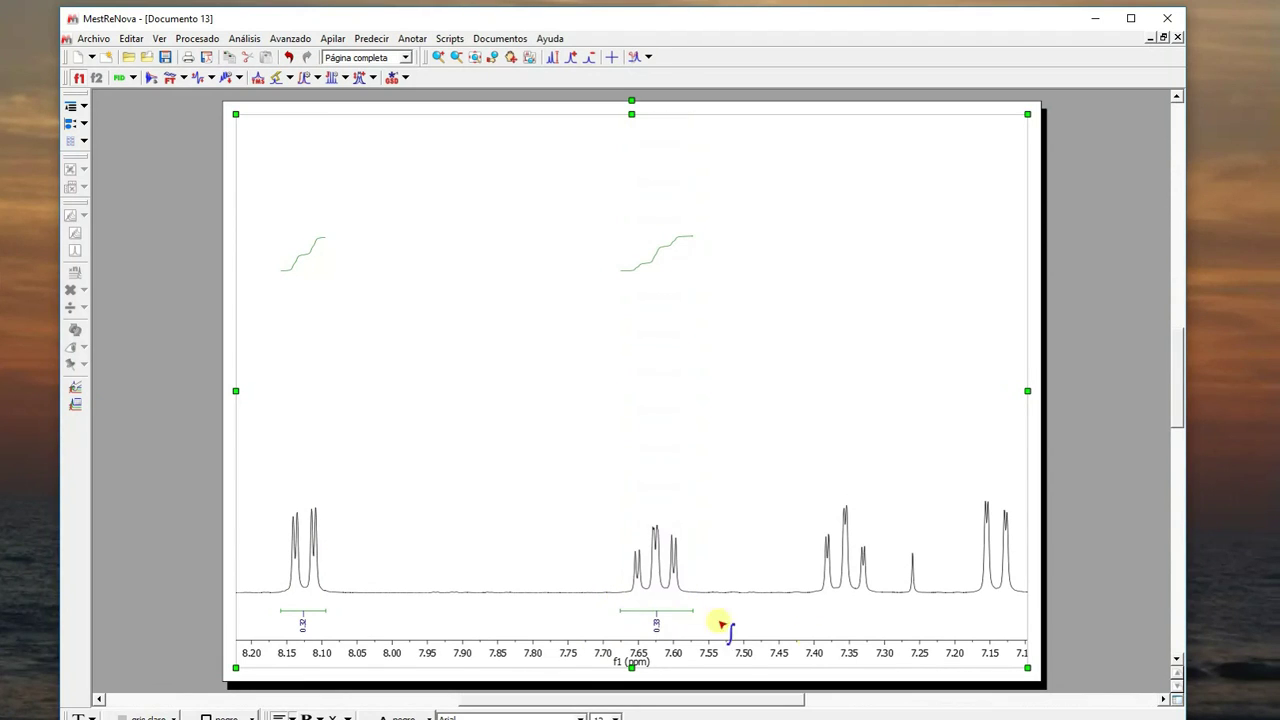
{"action": "left_click_drag", "start_coordinate": [816, 600], "coordinate": [879, 606]}
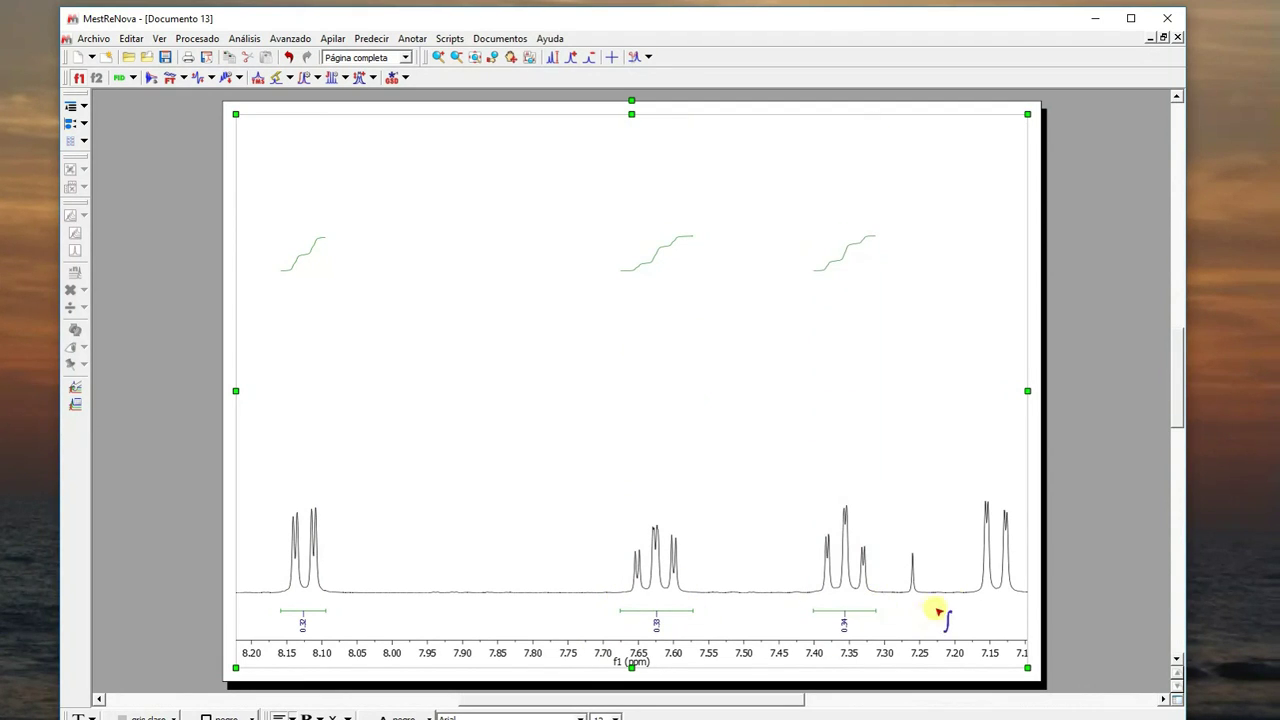
{"action": "left_click_drag", "start_coordinate": [971, 606], "coordinate": [1021, 600]}
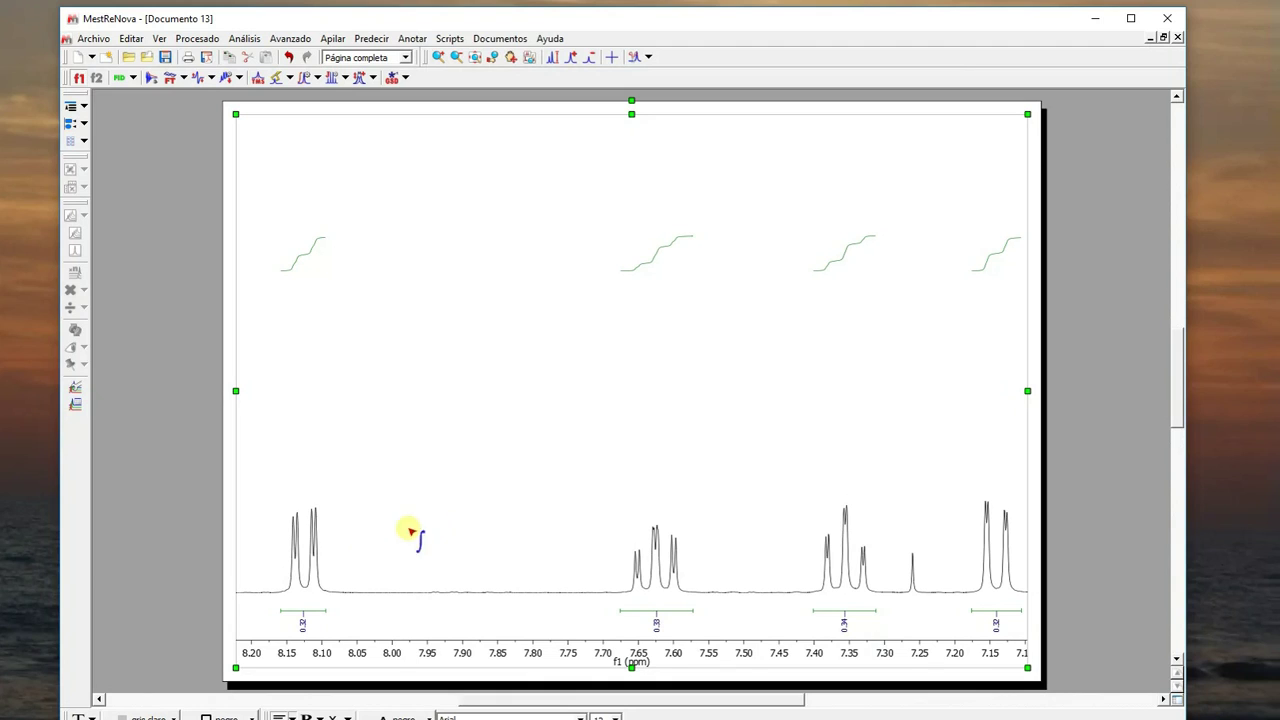
Integrate the broad signal near 10.4 ppm manually, from about 11.1 to 9.5 ppm.
{"action": "left_click", "coordinate": [479, 57]}
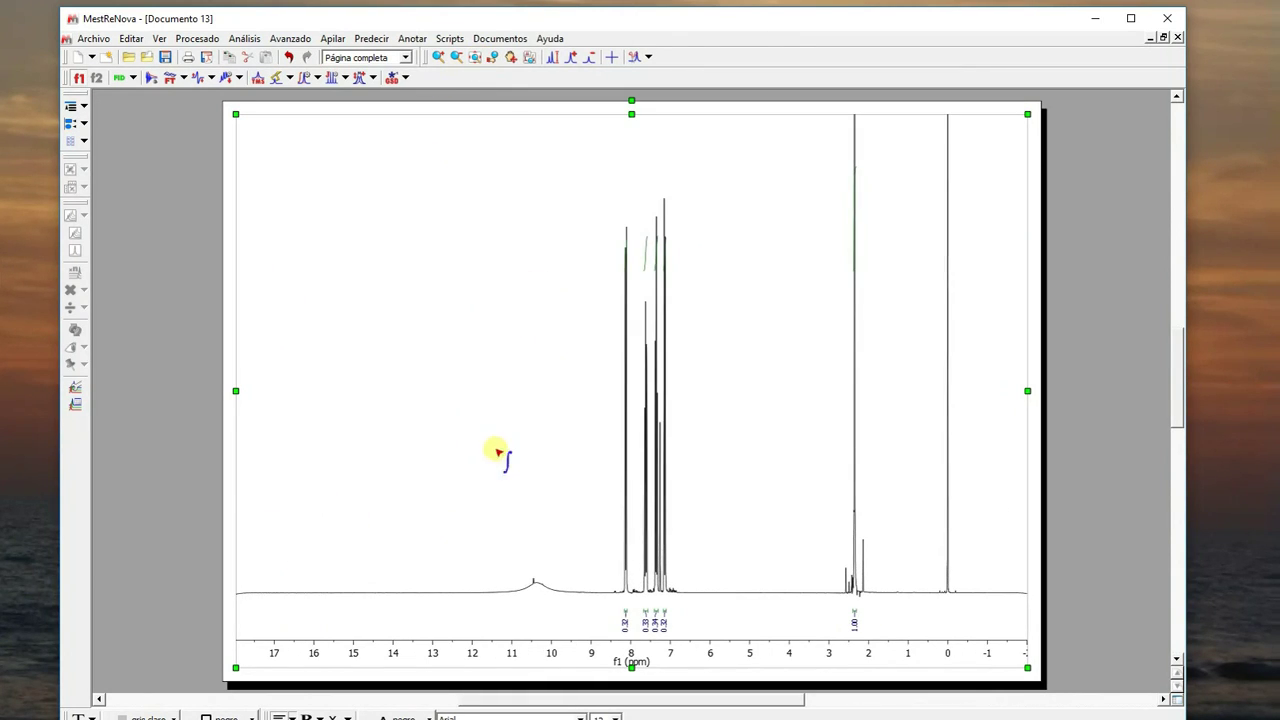
{"action": "left_click_drag", "start_coordinate": [508, 597], "coordinate": [573, 603]}
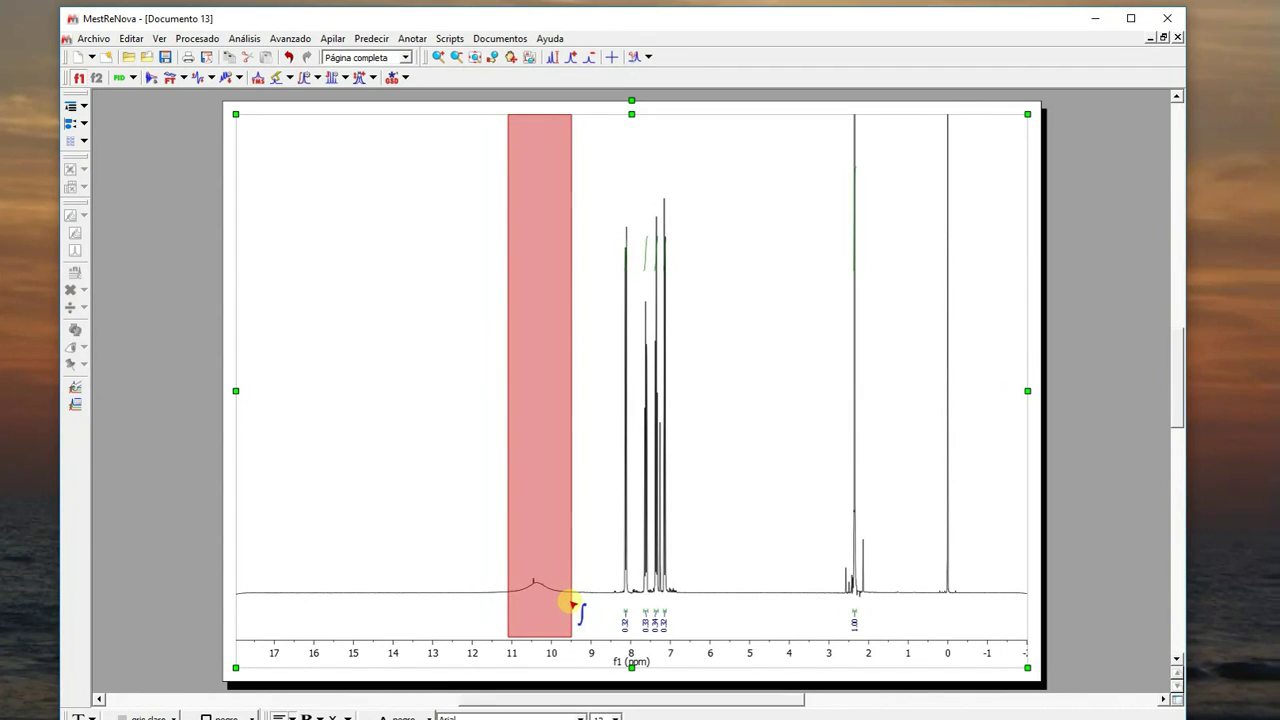
{"action": "left_click_drag", "start_coordinate": [573, 603], "coordinate": [573, 603]}
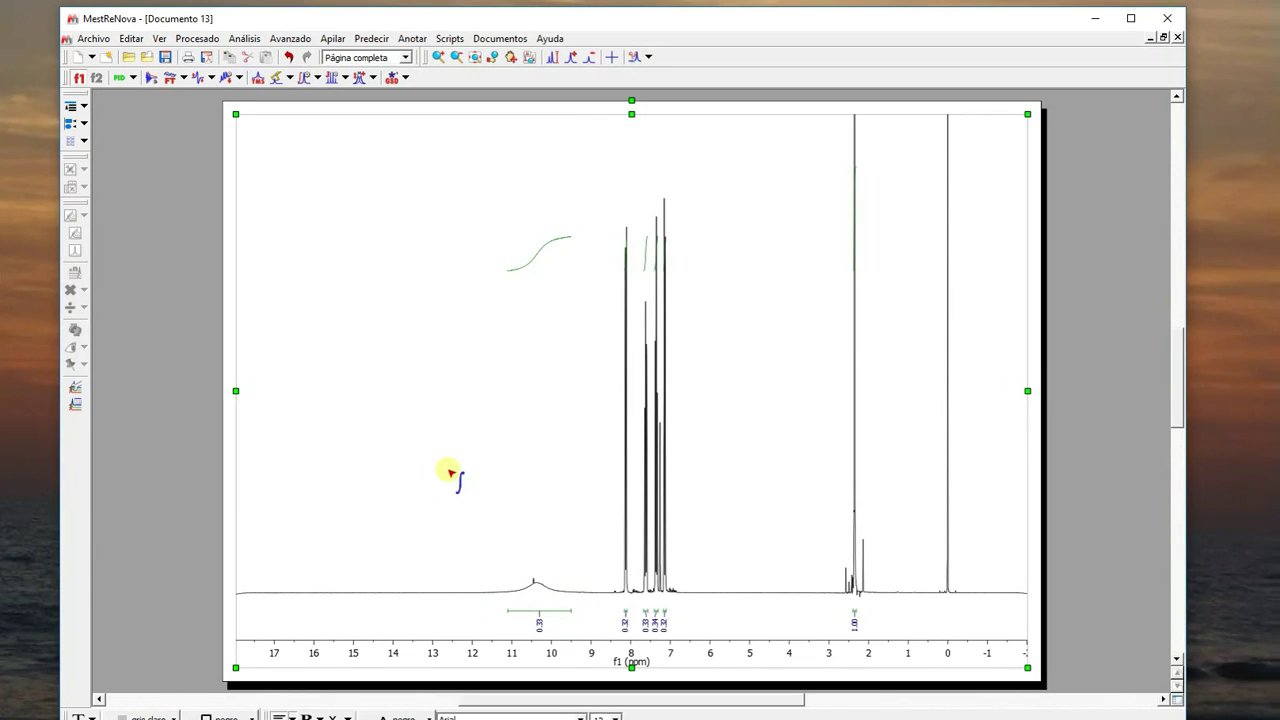
Edit the integral of the aromatic multiplet near 8.12 ppm and set its normalized value to 1.00.
{"action": "left_click", "coordinate": [476, 58]}
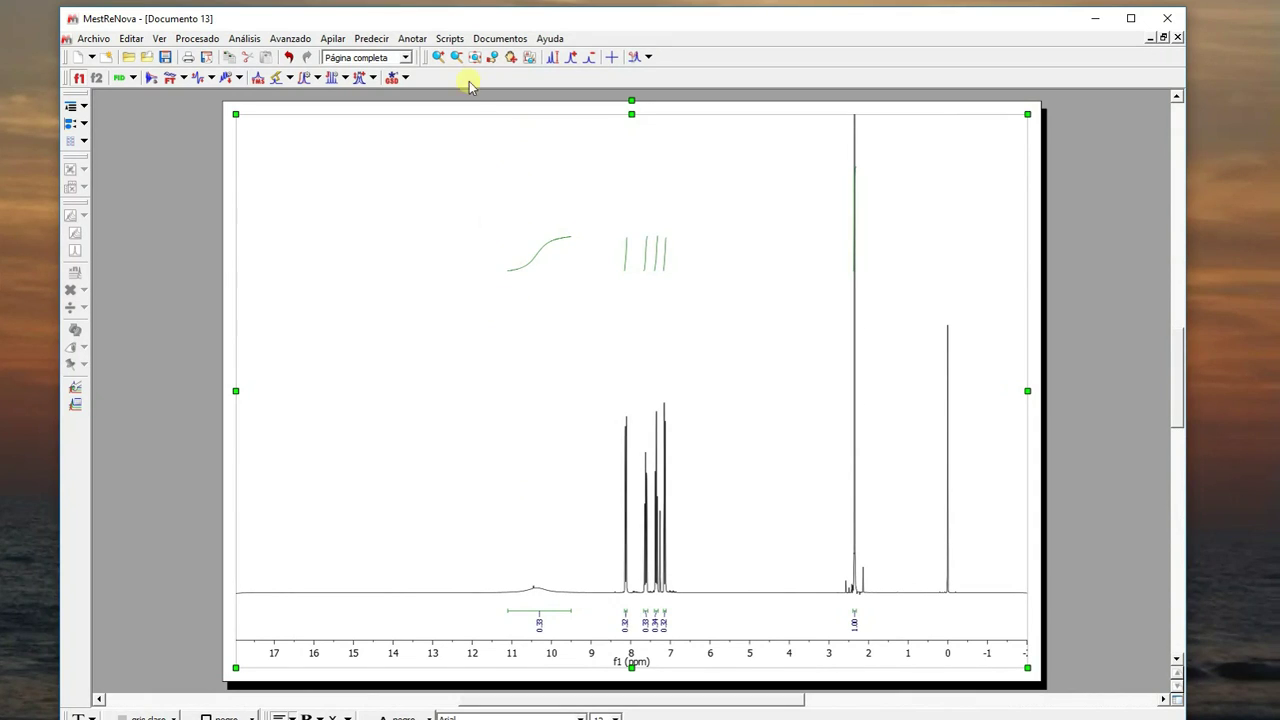
{"action": "left_click", "coordinate": [436, 58]}
{"action": "left_click_drag", "start_coordinate": [495, 515], "coordinate": [708, 535]}
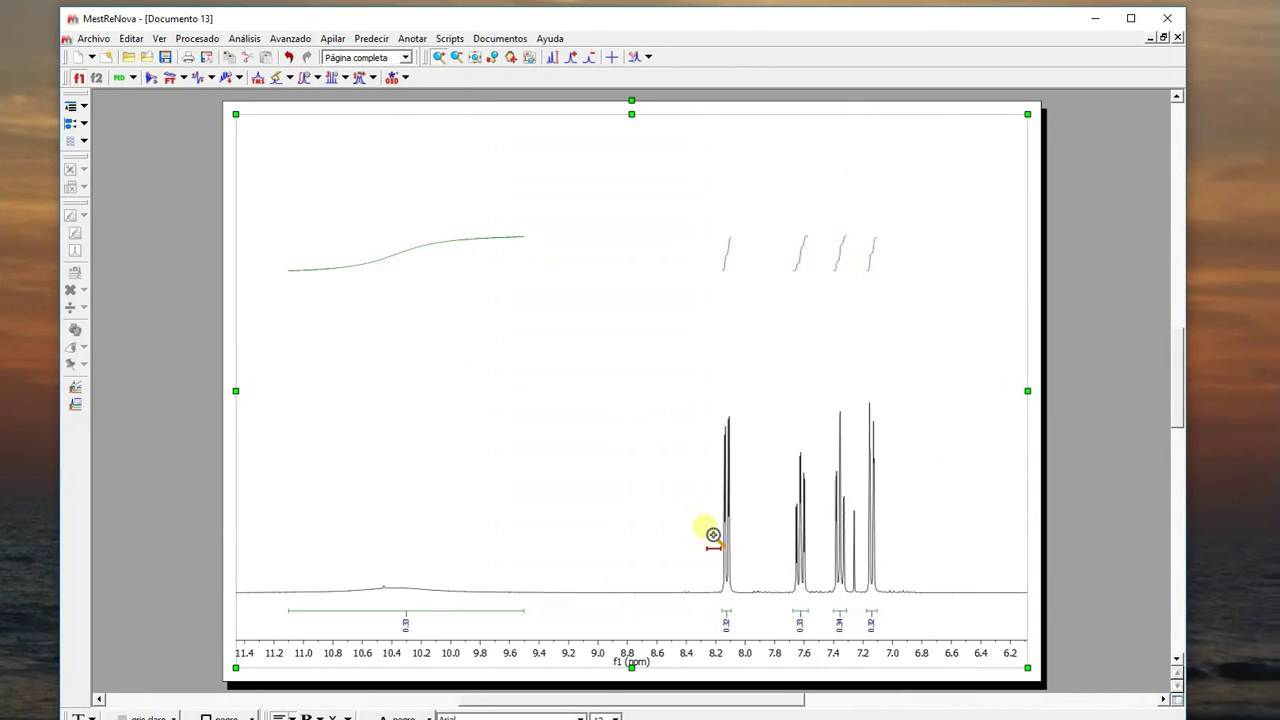
{"action": "scroll", "coordinate": [410, 485], "scroll_direction": "up", "scroll_amount": 3}
{"action": "left_click_drag", "start_coordinate": [705, 591], "coordinate": [920, 586]}
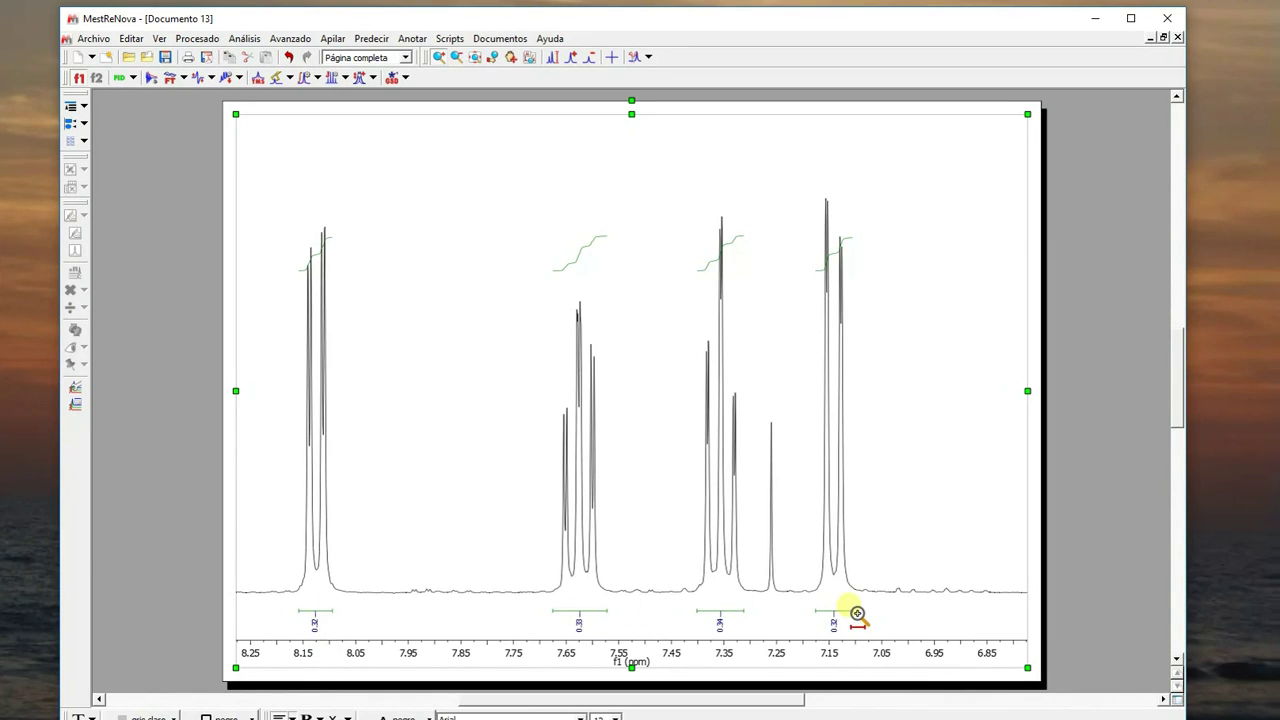
{"action": "left_click", "coordinate": [437, 58]}
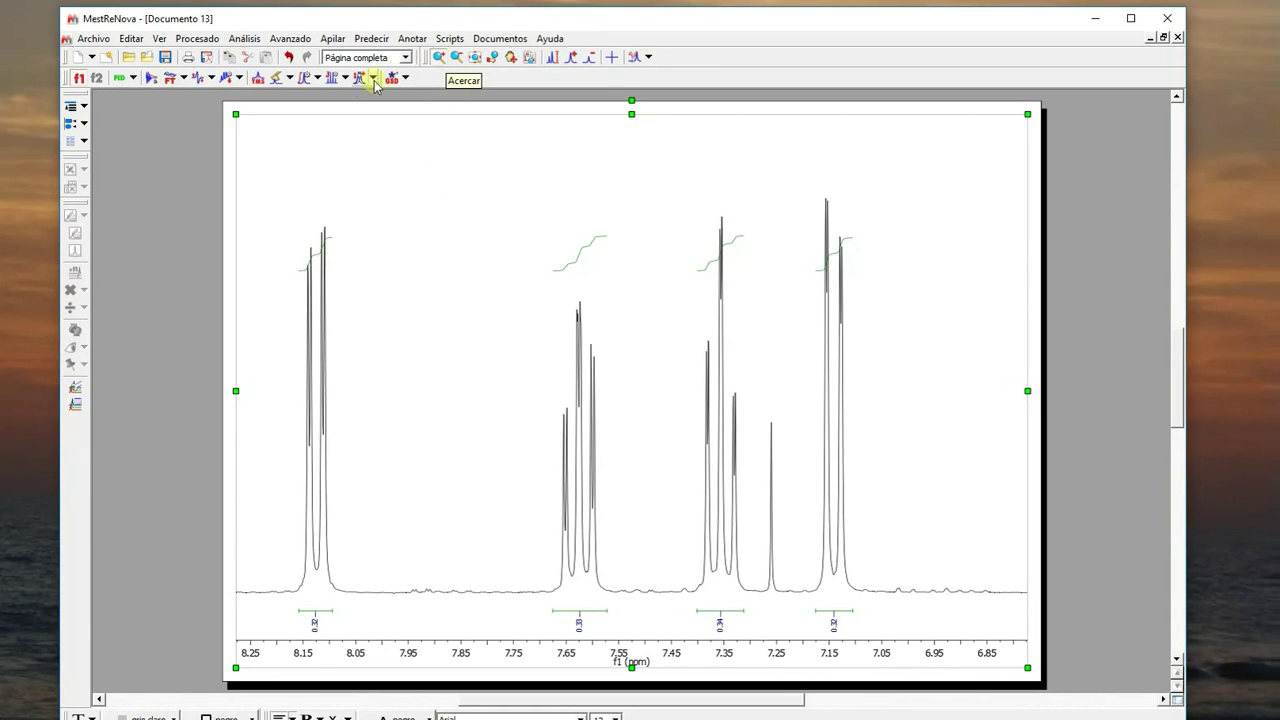
{"action": "left_click", "coordinate": [317, 78]}
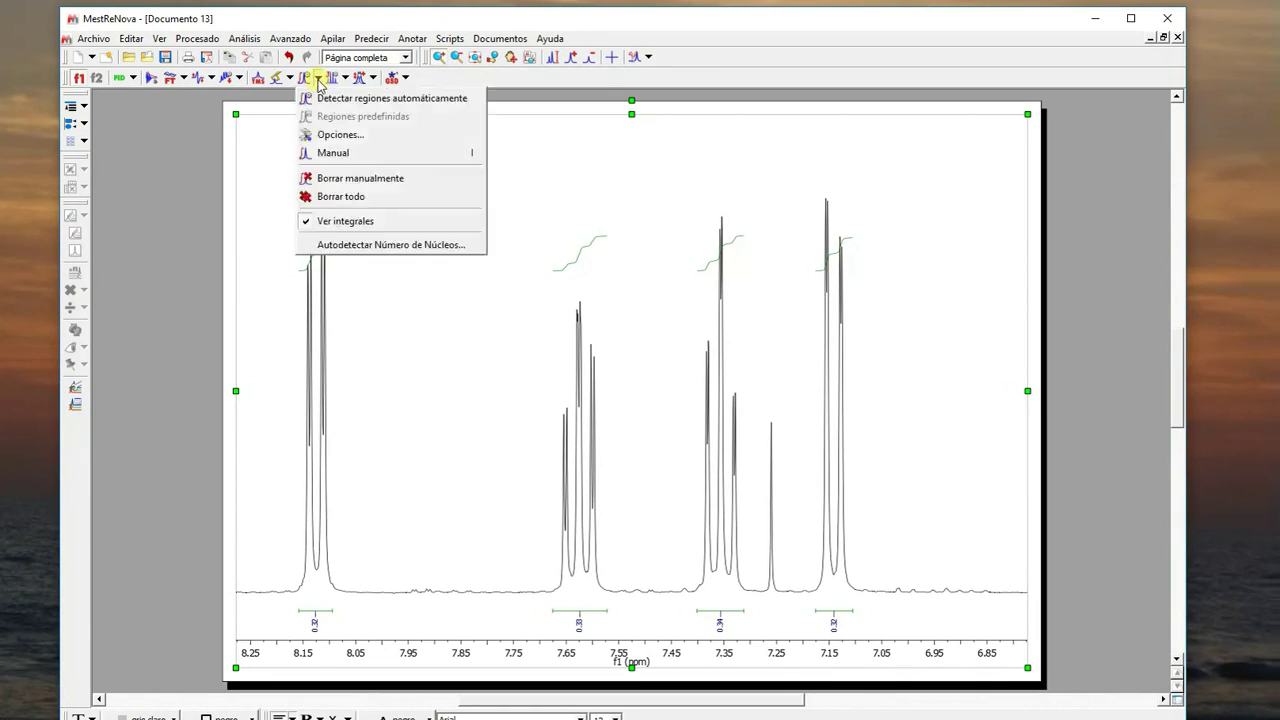
{"action": "left_click", "coordinate": [322, 152]}
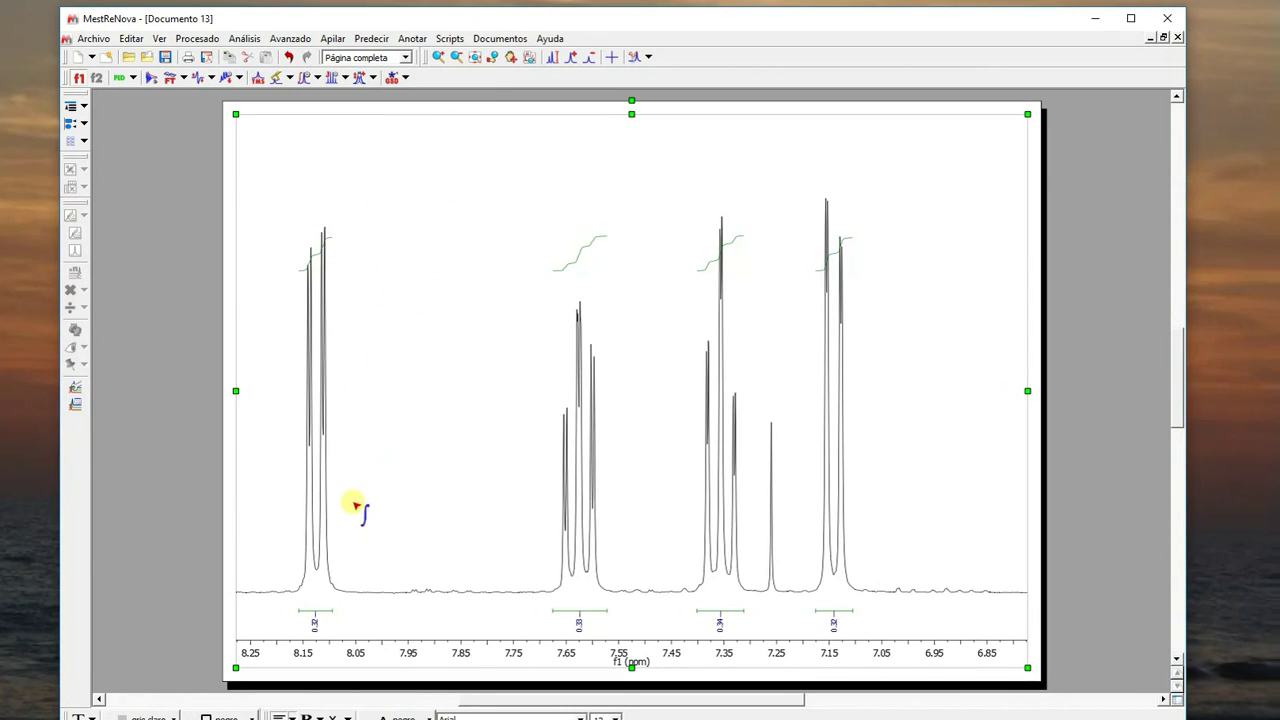
{"action": "left_click", "coordinate": [315, 611]}
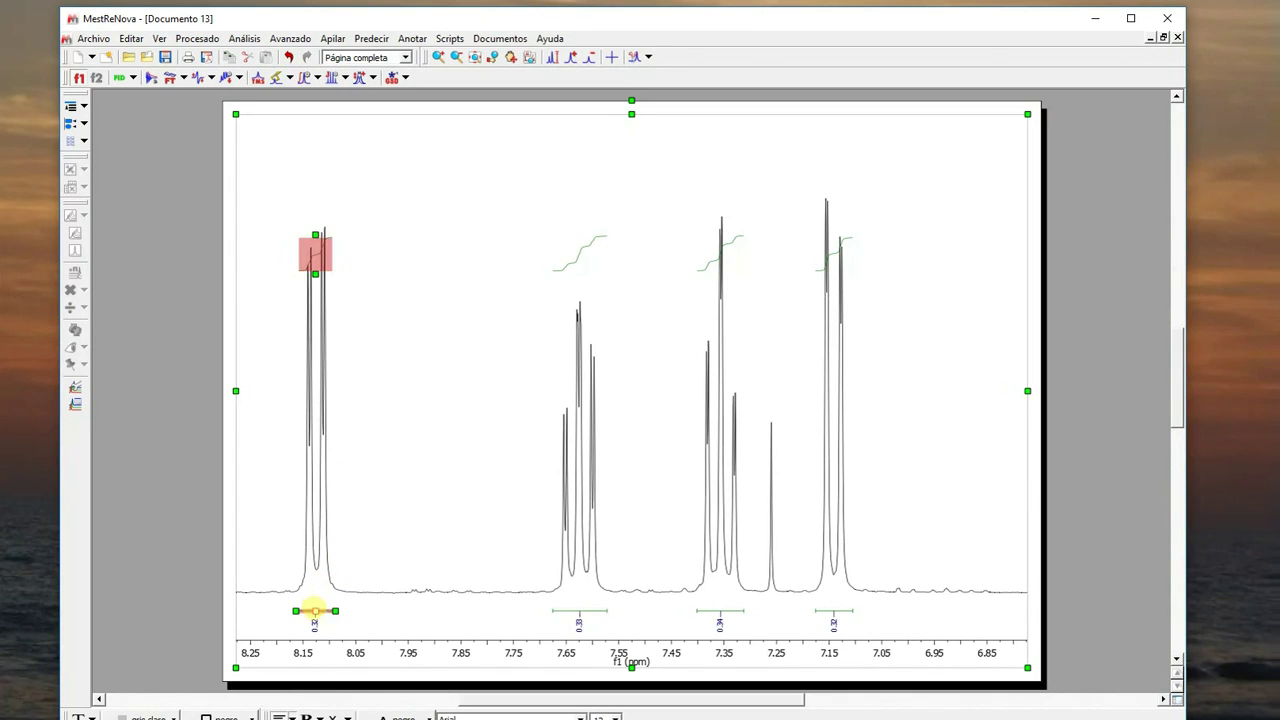
{"action": "right_click", "coordinate": [320, 611]}
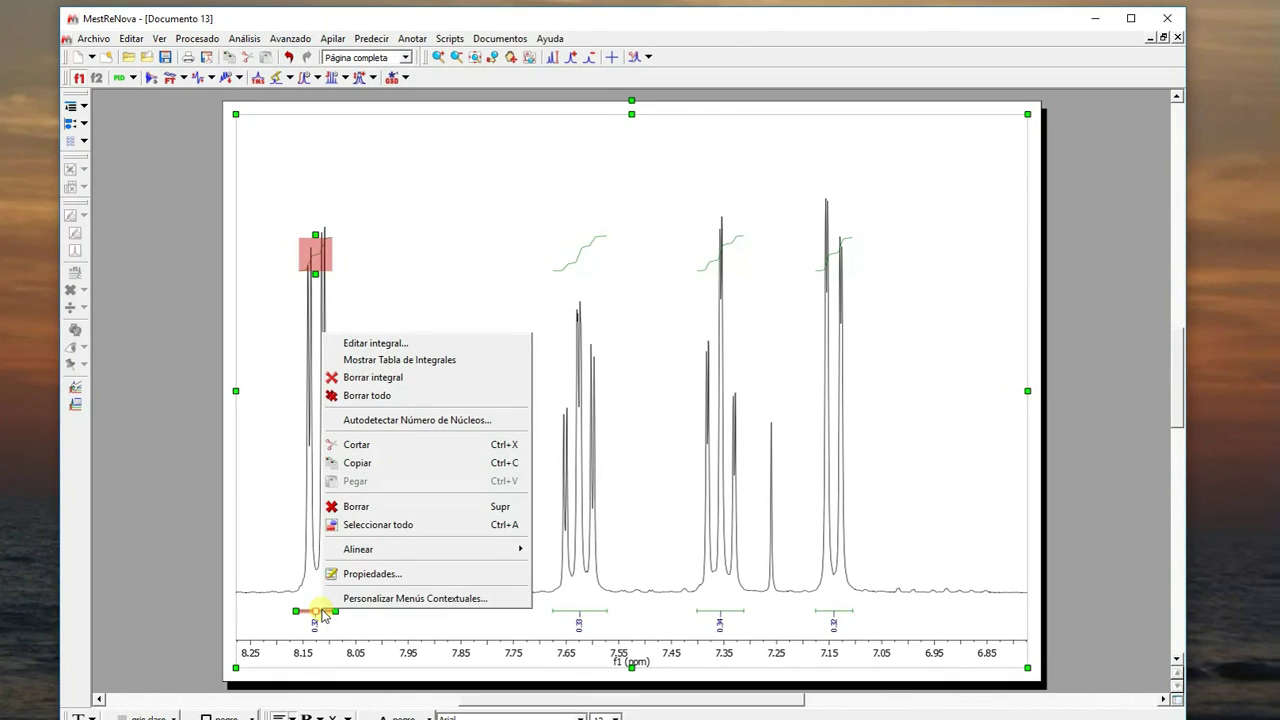
{"action": "left_click", "coordinate": [392, 345]}
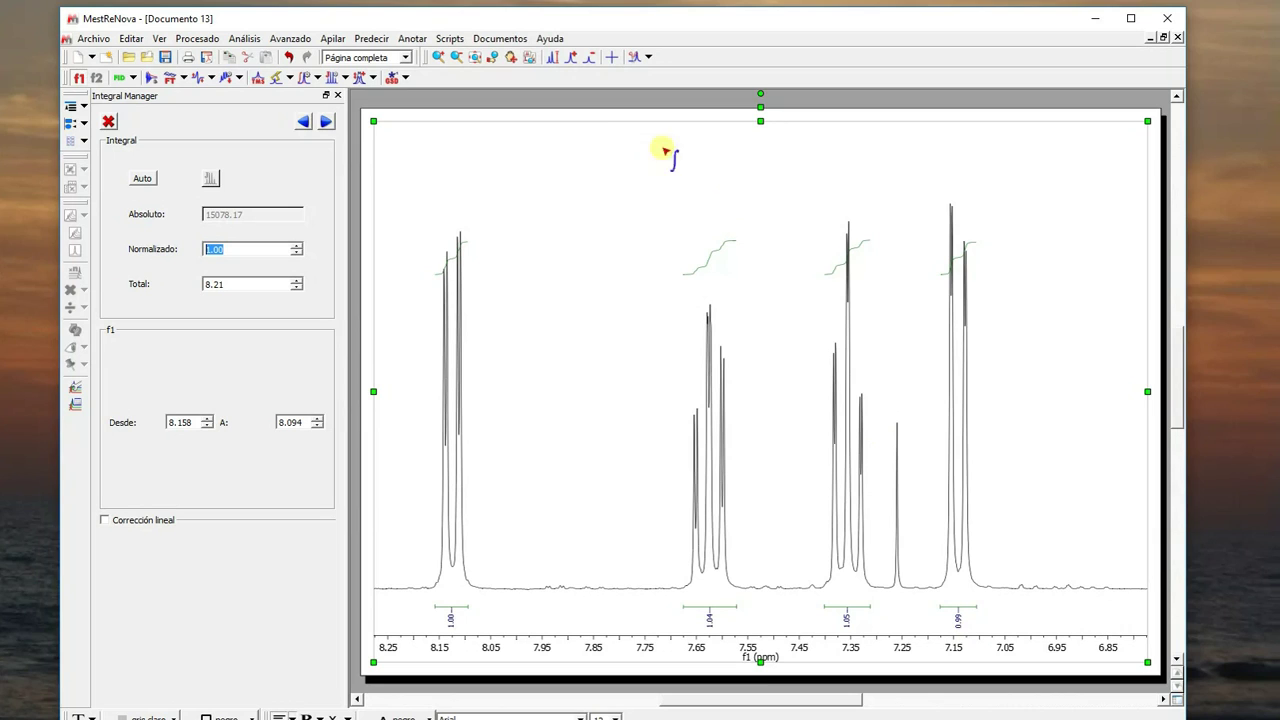
Limit the displayed spectrum to about 11.7 to -0.5 ppm, lower its vertical intensity and close the Integral Manager.
{"action": "left_click", "coordinate": [475, 60]}
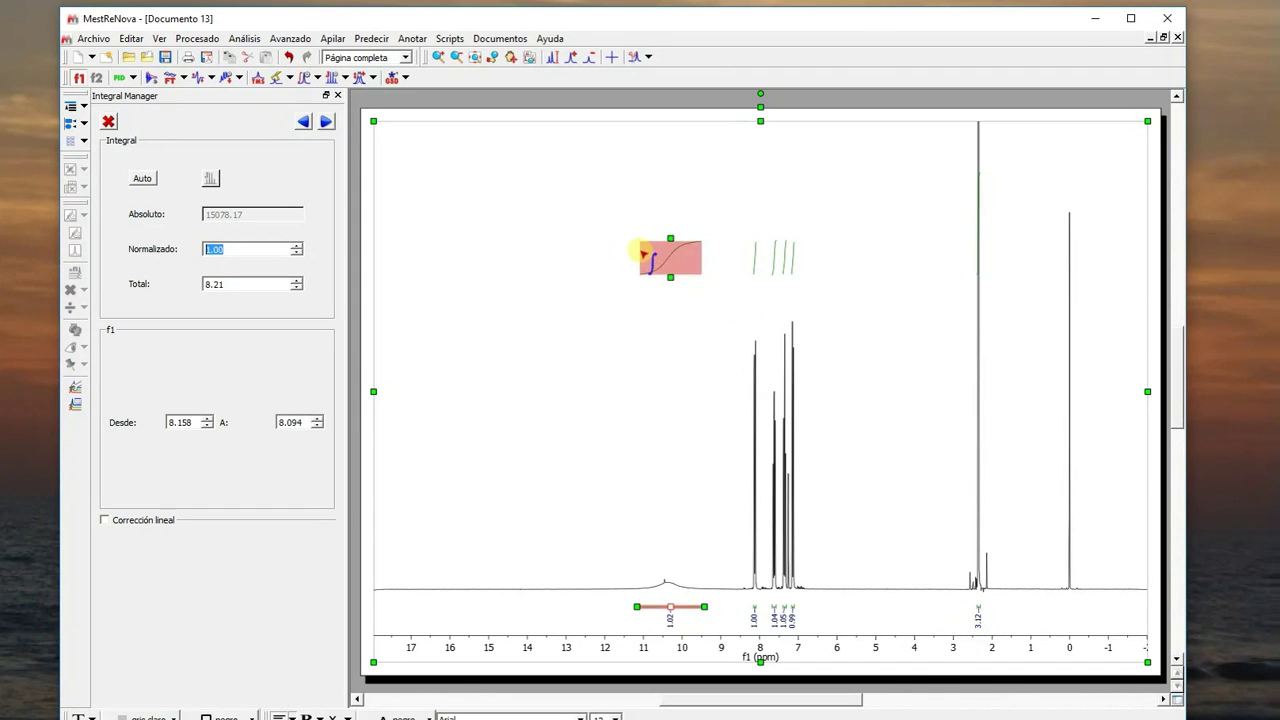
{"action": "left_click", "coordinate": [438, 57]}
{"action": "left_click_drag", "start_coordinate": [621, 558], "coordinate": [1095, 600]}
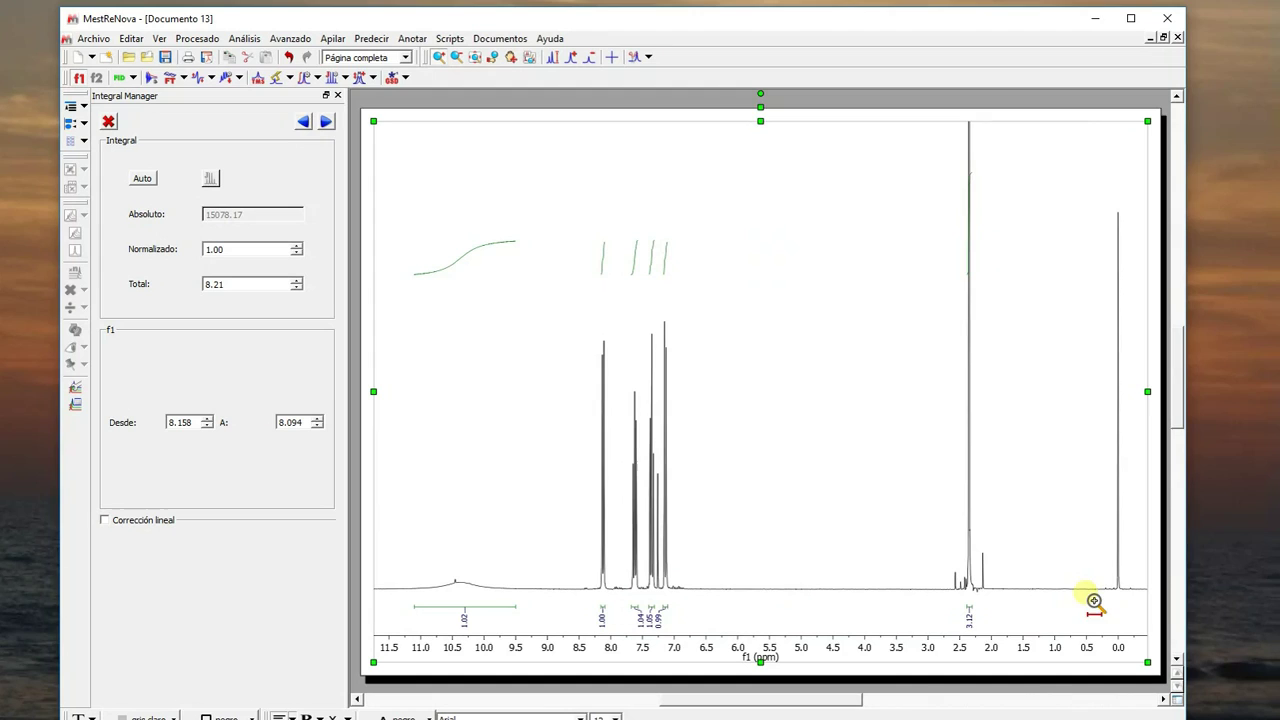
{"action": "scroll", "coordinate": [1040, 428], "scroll_direction": "down", "scroll_amount": 4}
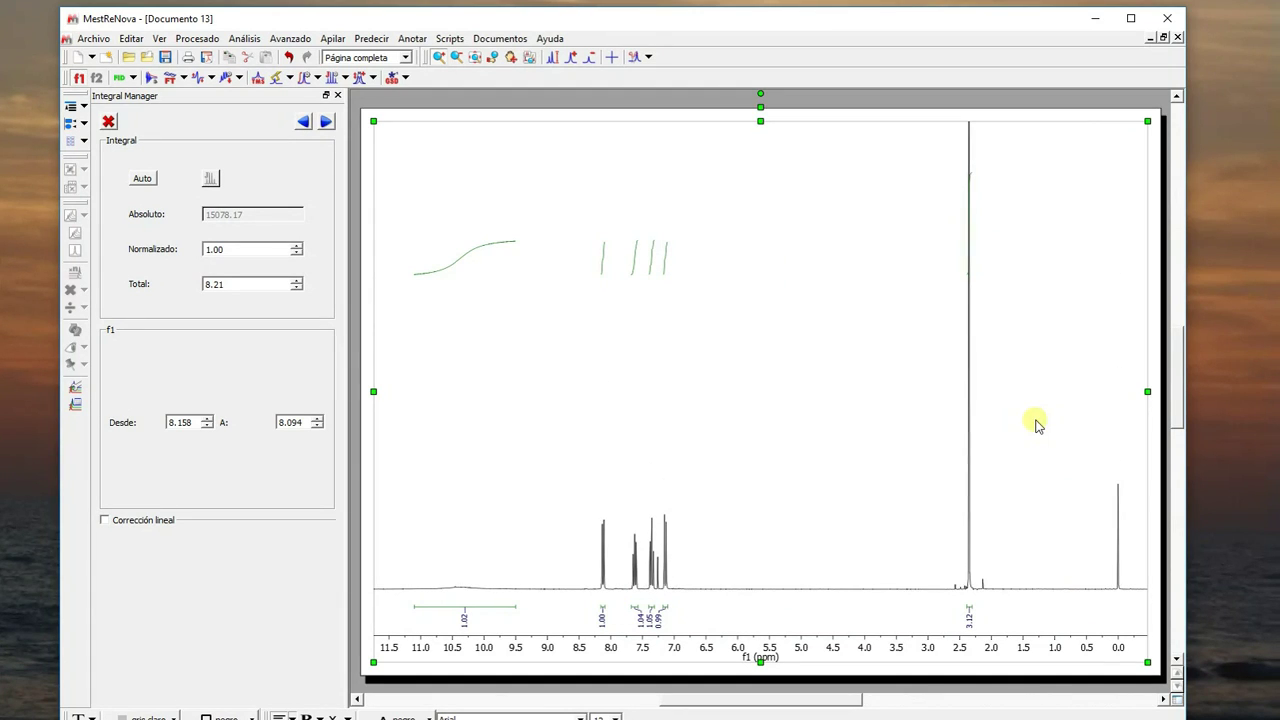
{"action": "scroll", "coordinate": [1038, 426], "scroll_direction": "down", "scroll_amount": 1}
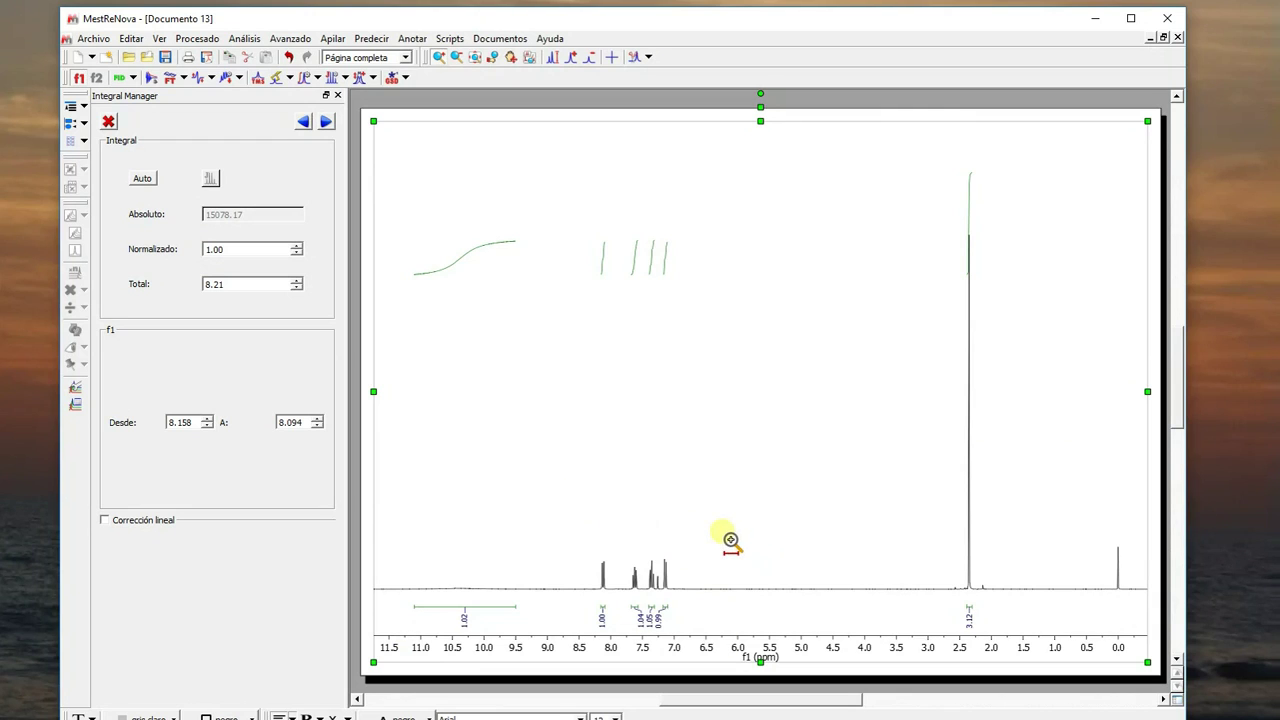
{"action": "left_click", "coordinate": [338, 96]}
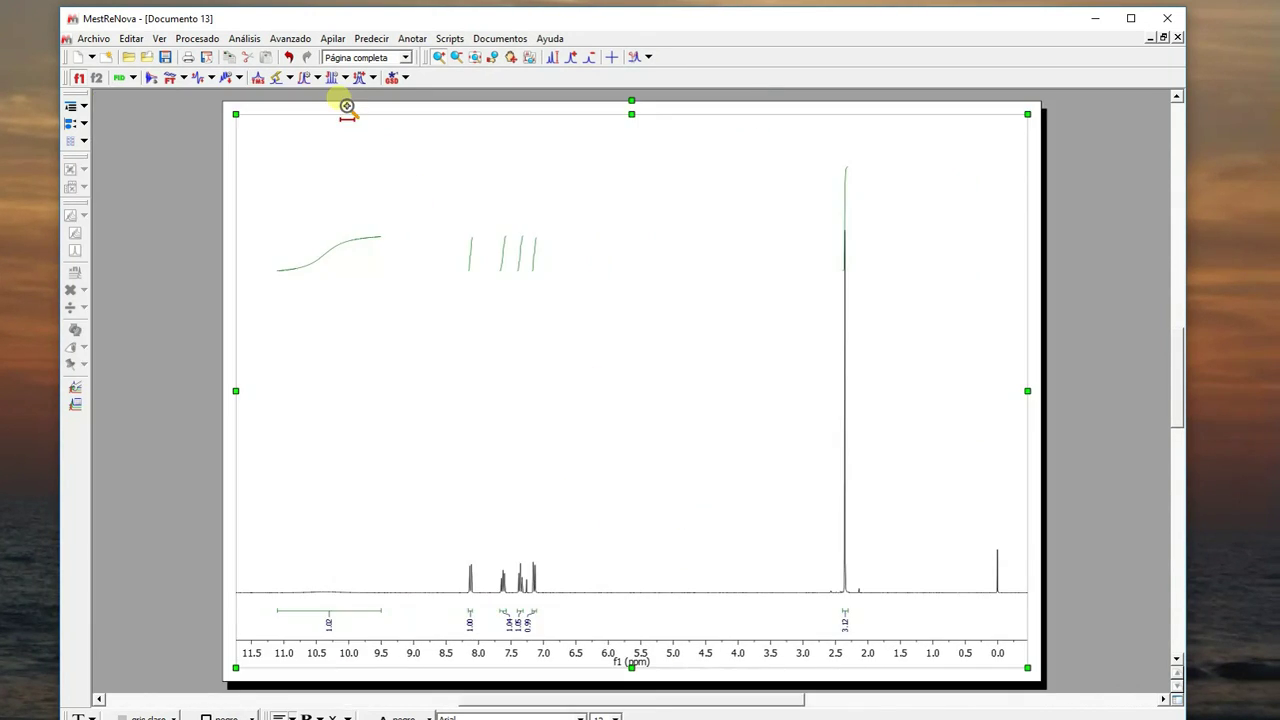
Manually pick the peaks of the four aromatic multiplets, excluding the solvent peak at 7.26 ppm, plus the methyl singlet near 2.35 ppm.
{"action": "left_click", "coordinate": [291, 79]}
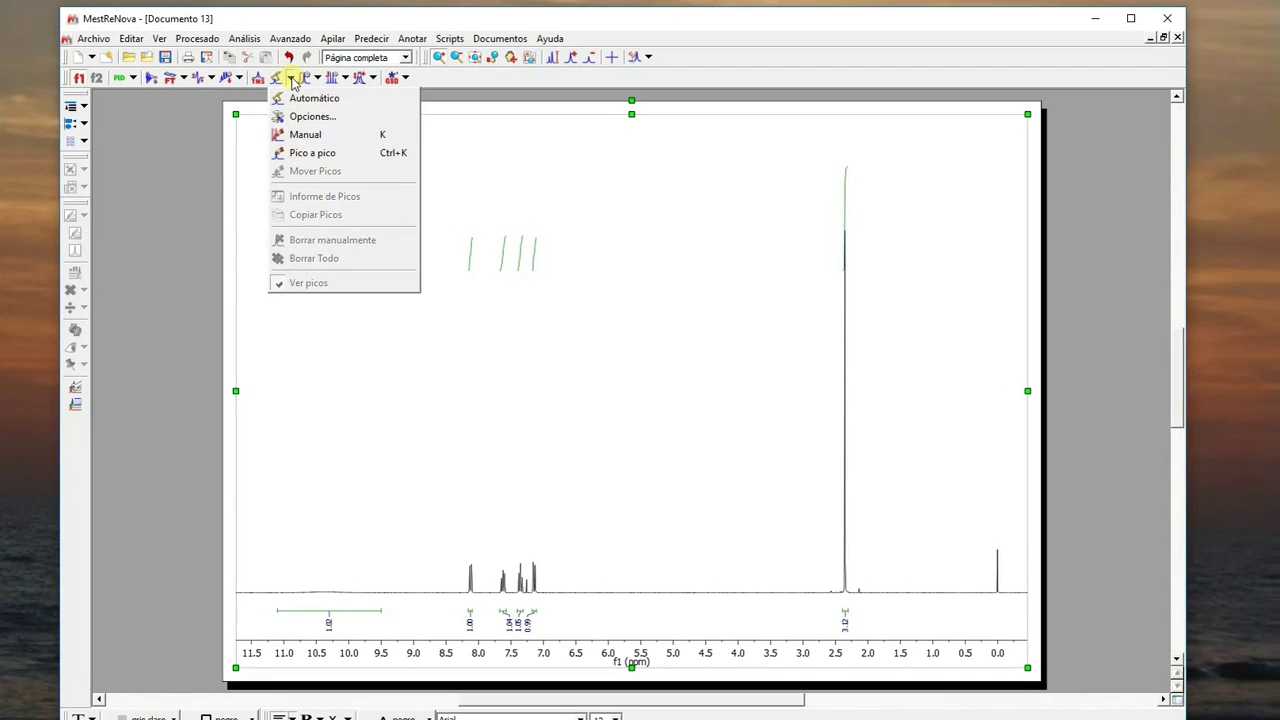
{"action": "left_click", "coordinate": [297, 141]}
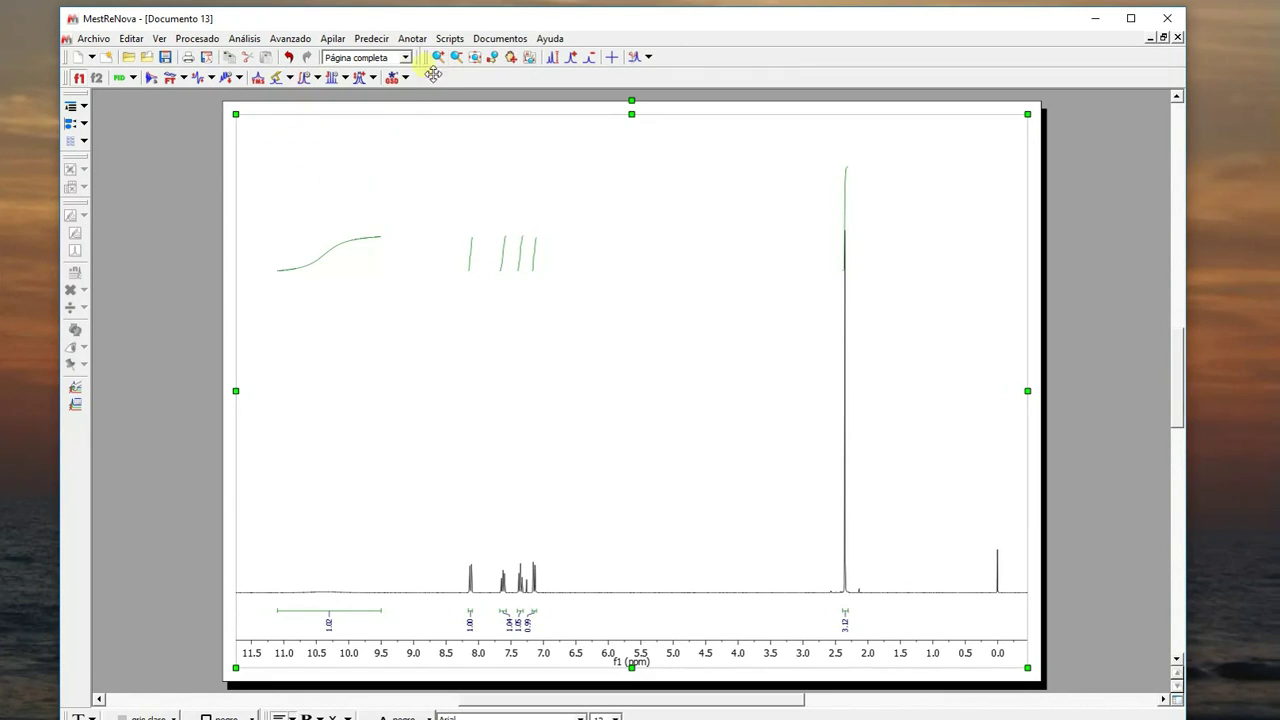
{"action": "left_click_drag", "start_coordinate": [450, 576], "coordinate": [571, 591]}
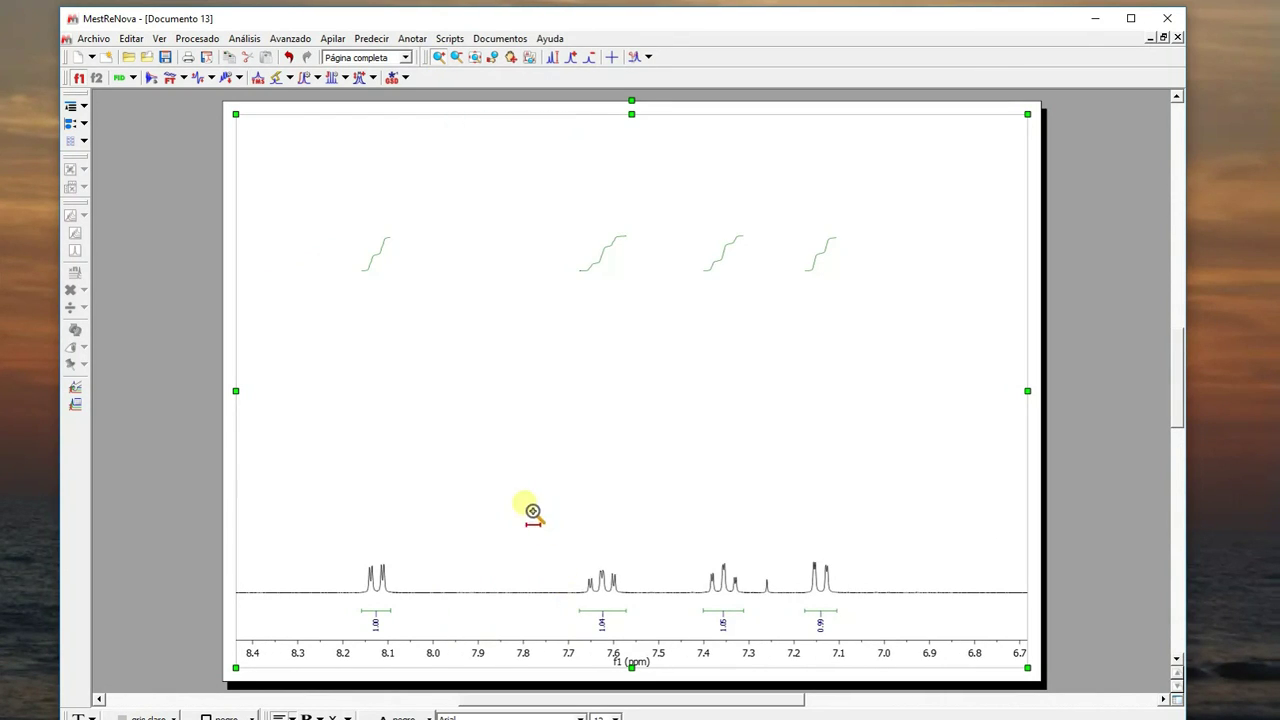
{"action": "left_click", "coordinate": [289, 78]}
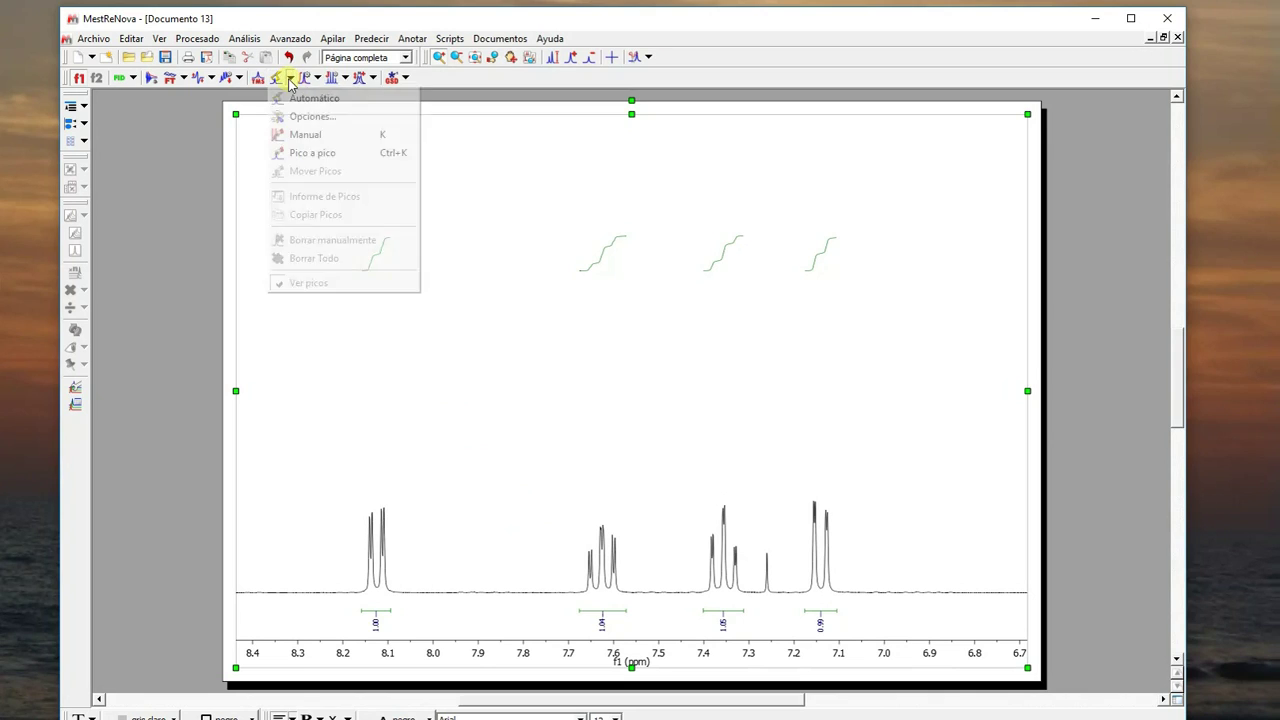
{"action": "left_click", "coordinate": [290, 134]}
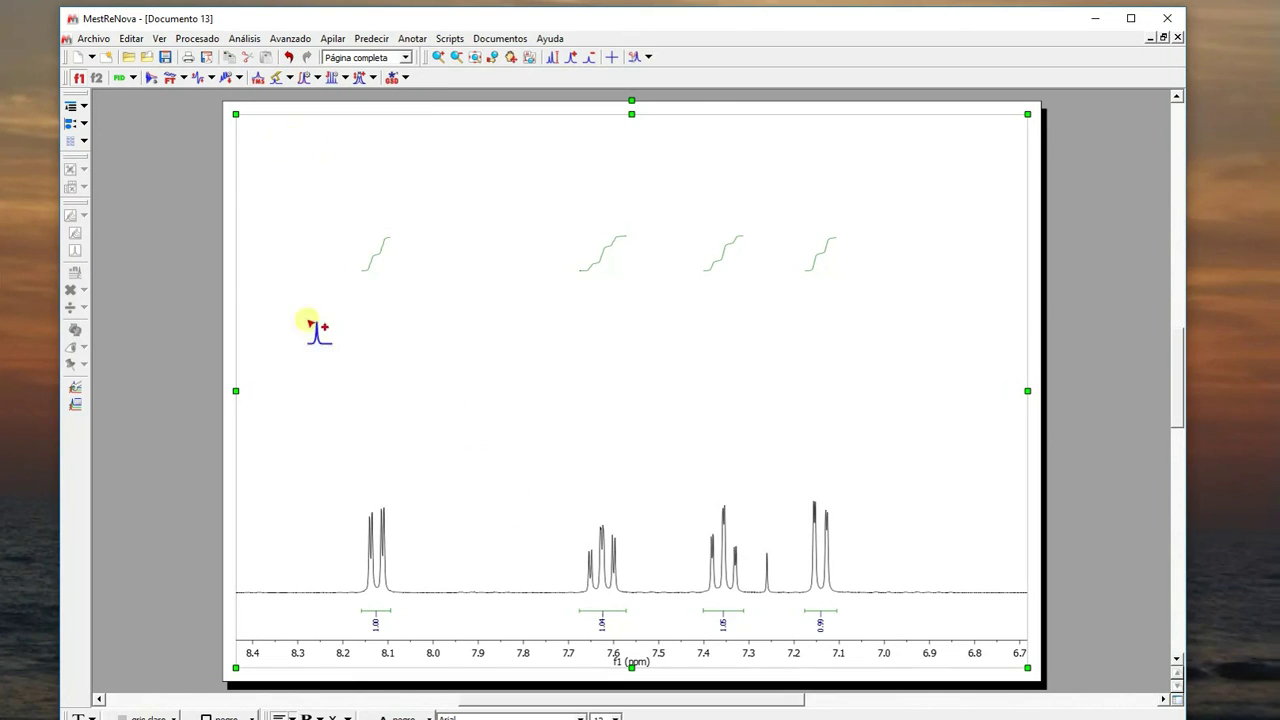
{"action": "left_click_drag", "start_coordinate": [349, 440], "coordinate": [408, 550]}
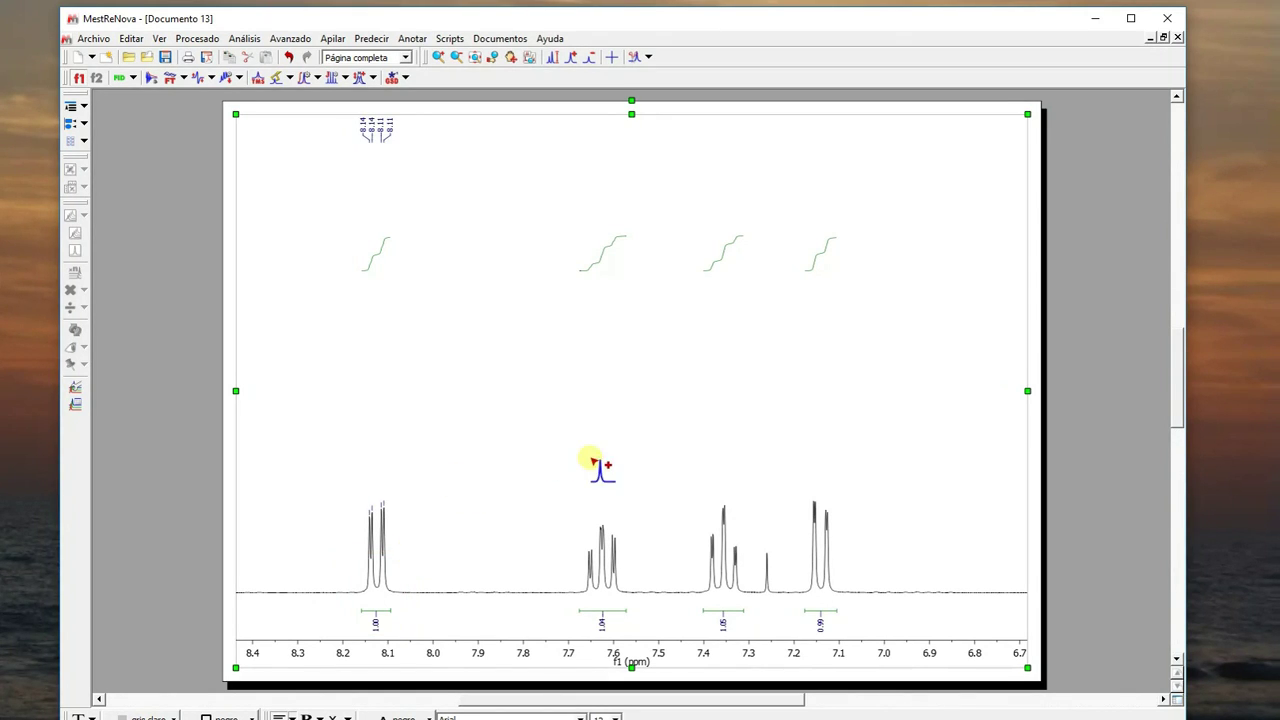
{"action": "left_click_drag", "start_coordinate": [563, 458], "coordinate": [627, 566]}
{"action": "left_click_drag", "start_coordinate": [703, 463], "coordinate": [748, 566]}
{"action": "left_click_drag", "start_coordinate": [807, 458], "coordinate": [840, 537]}
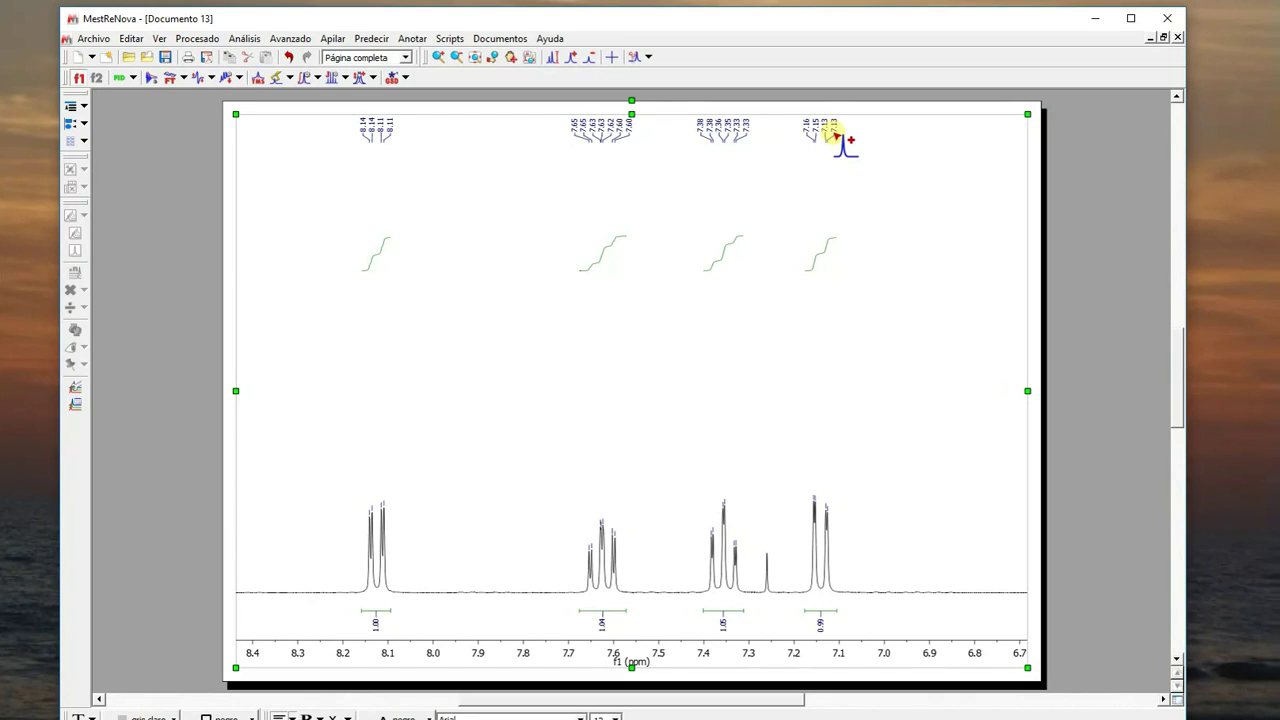
{"action": "left_click", "coordinate": [474, 57]}
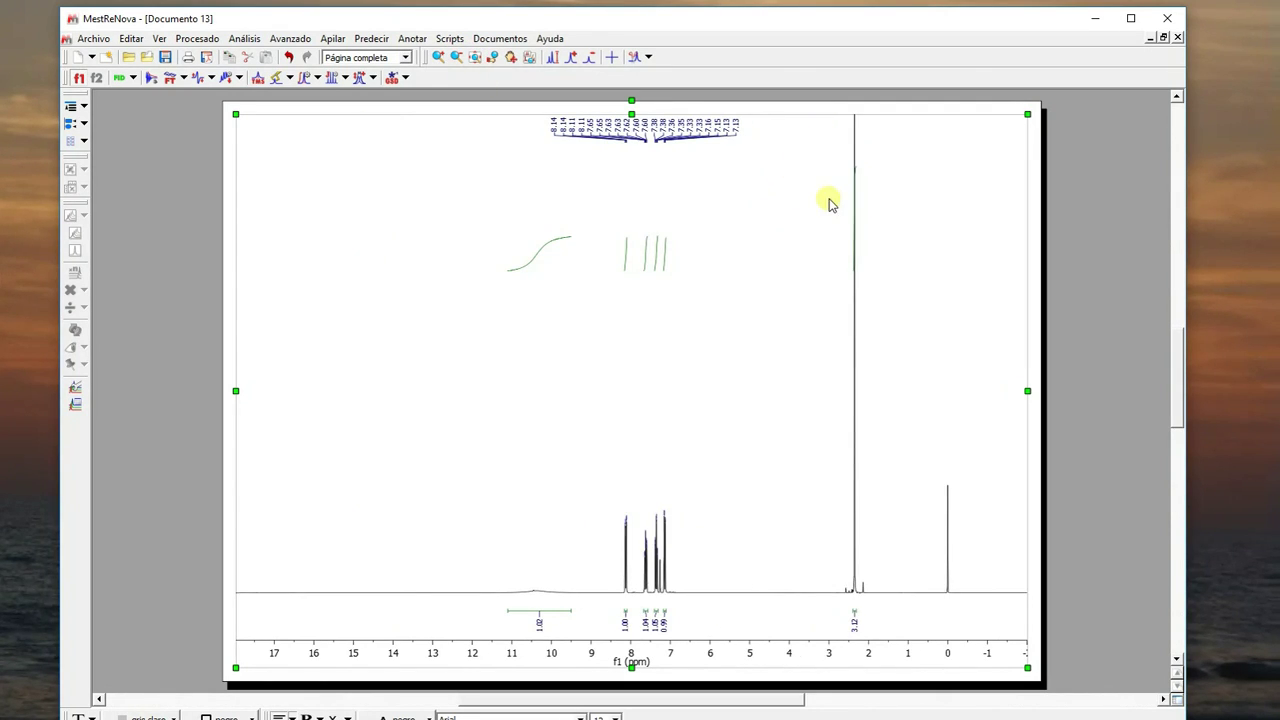
{"action": "left_click_drag", "start_coordinate": [826, 156], "coordinate": [877, 222]}
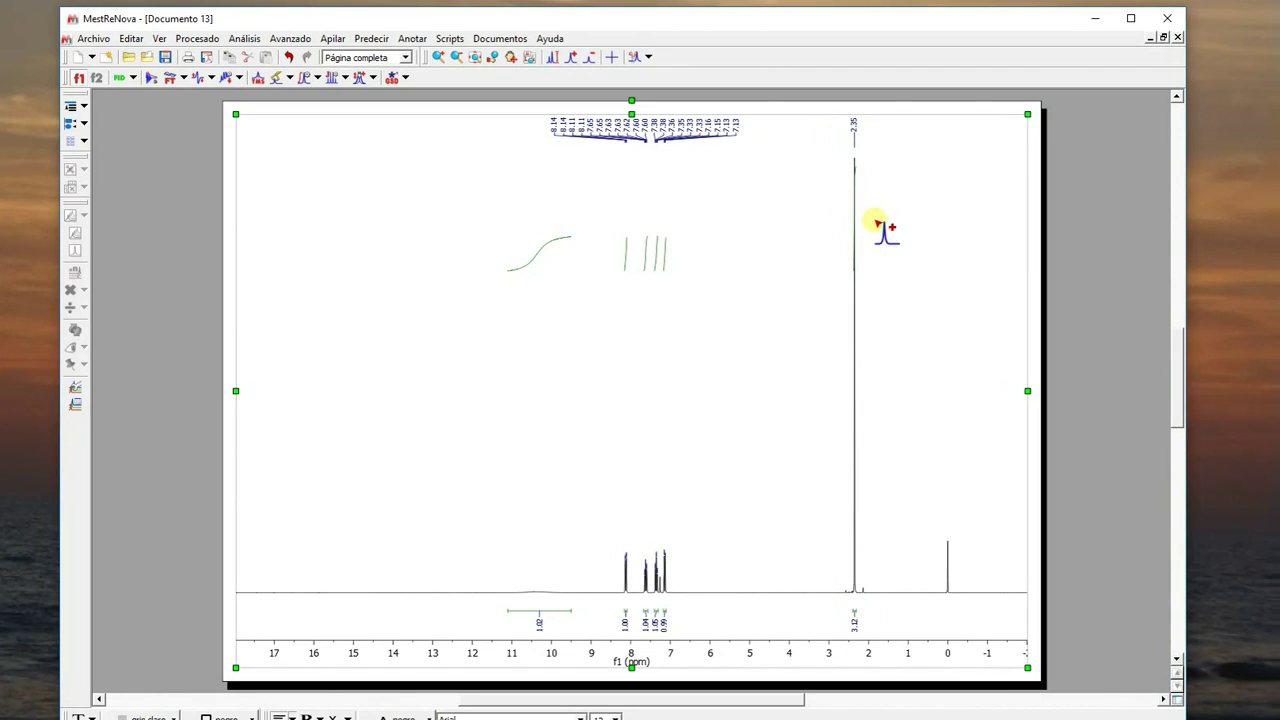
Expand the aromatic region from about 8.3 to 7.0 ppm and examine its picked peaks and integrals.
{"action": "left_click", "coordinate": [438, 57]}
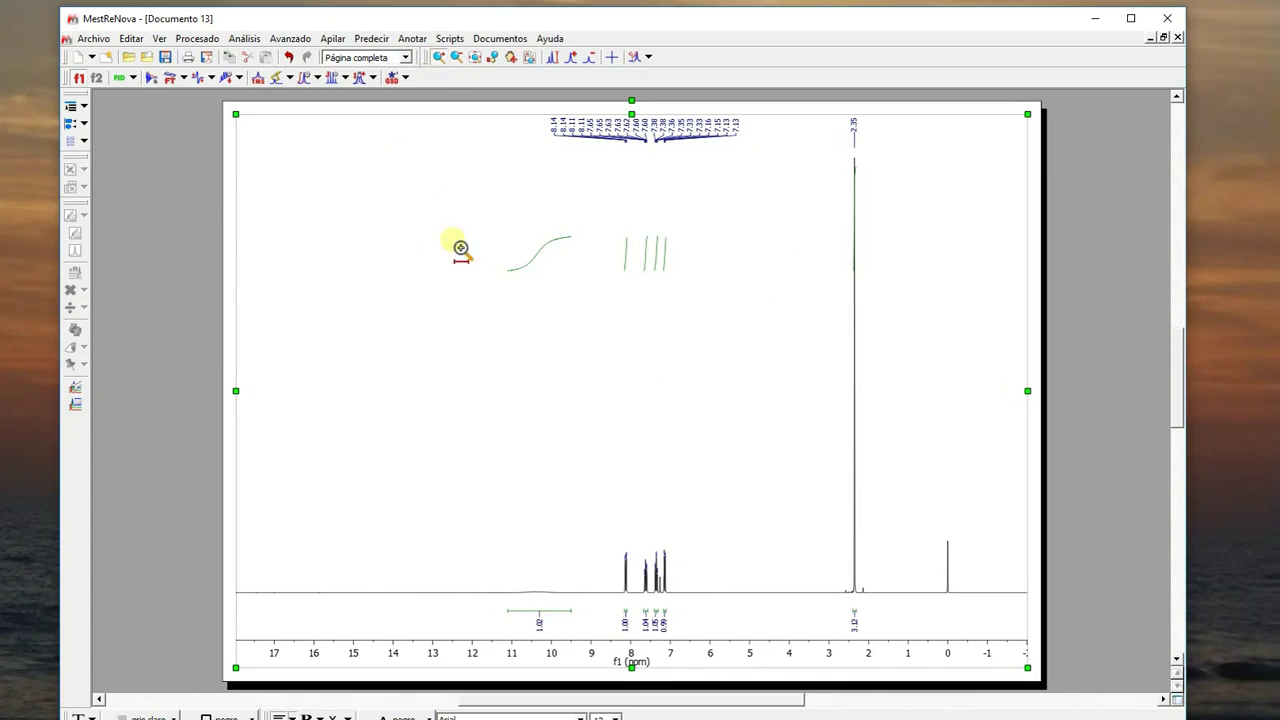
{"action": "left_click_drag", "start_coordinate": [510, 468], "coordinate": [970, 628]}
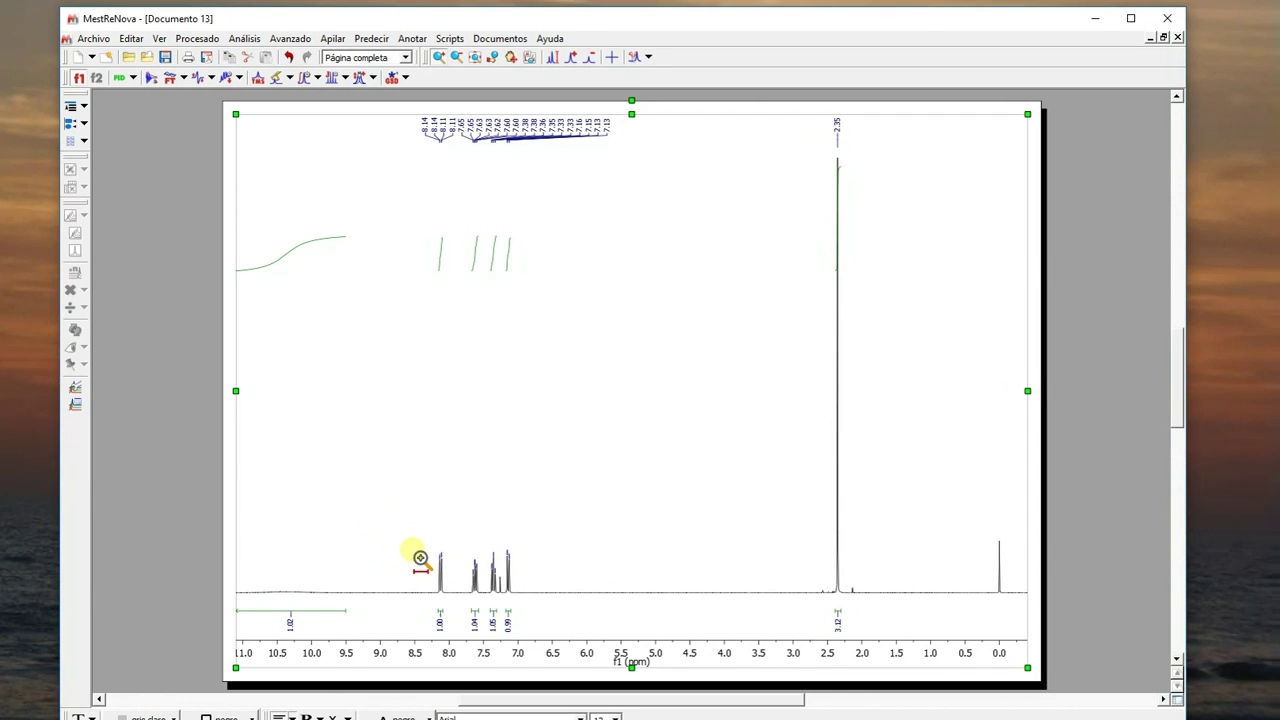
{"action": "left_click_drag", "start_coordinate": [420, 557], "coordinate": [541, 566]}
{"action": "left_click_drag", "start_coordinate": [335, 557], "coordinate": [895, 573]}
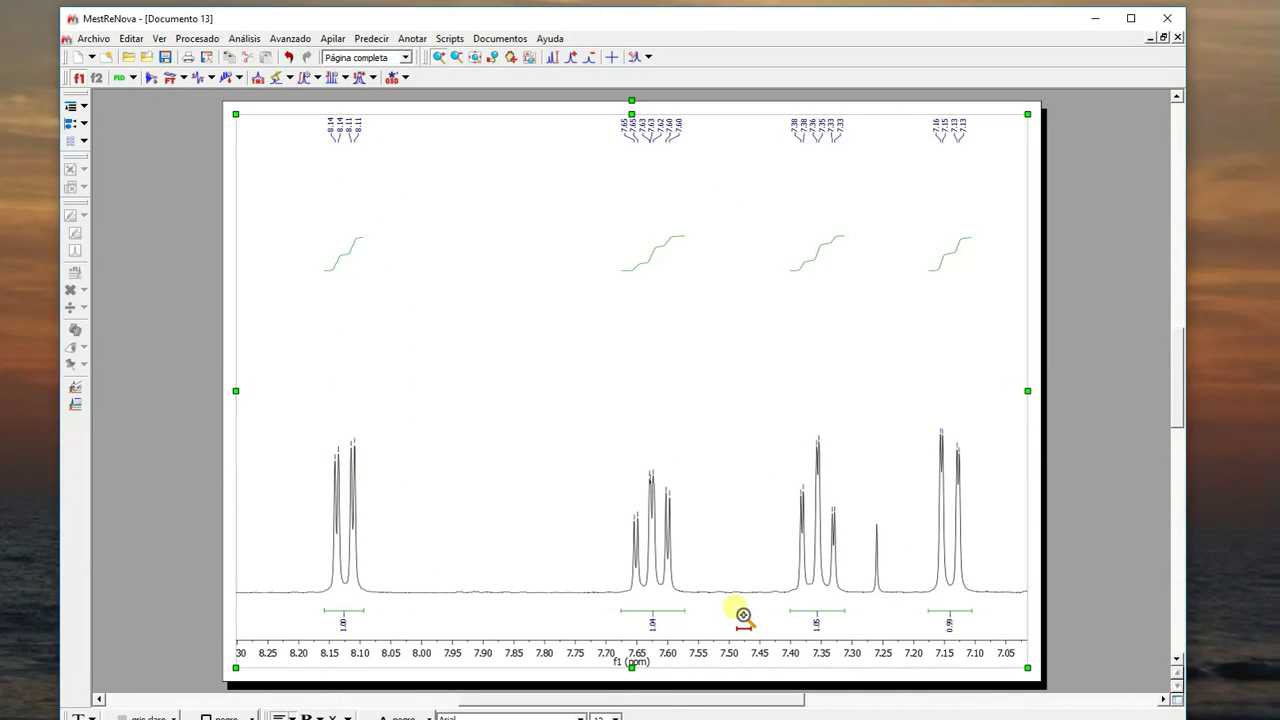
{"action": "left_click", "coordinate": [92, 41]}
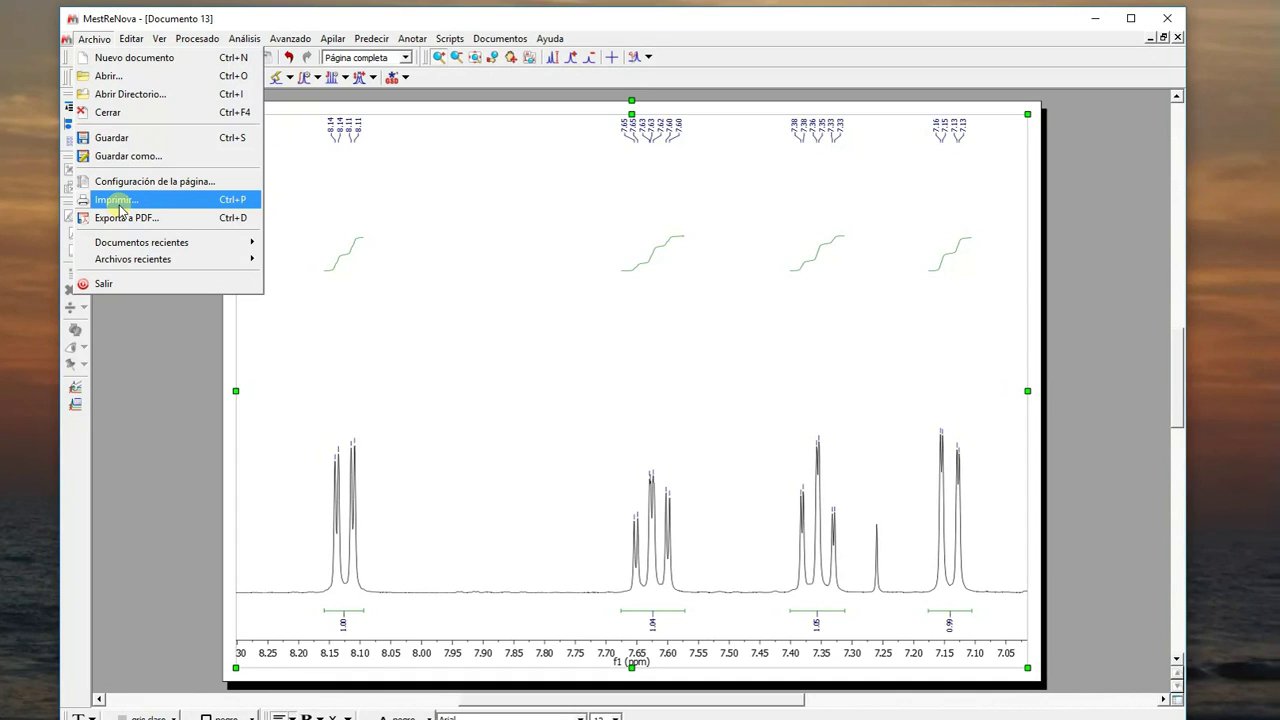
{"action": "left_click", "coordinate": [248, 18]}
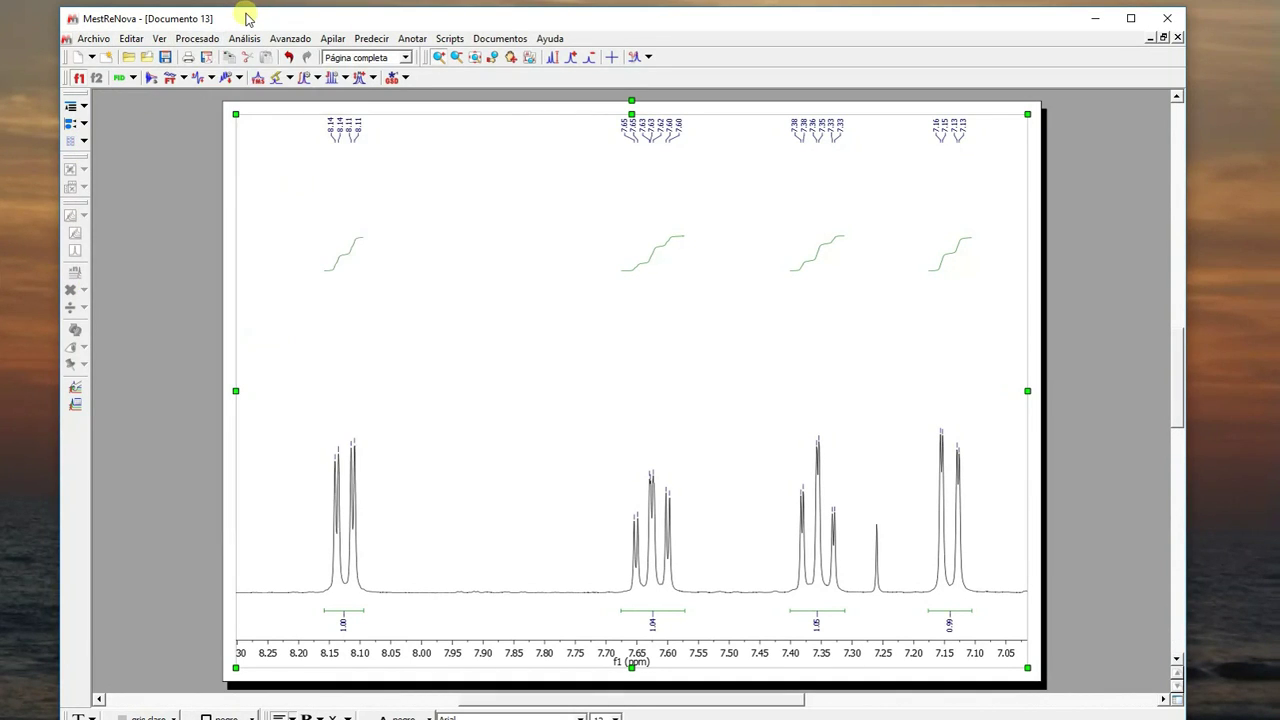
Limit the displayed spectrum to about 11.2 to -0.1 ppm and add an expansion inset of the aromatic region from about 8.4 to 6.9 ppm.
{"action": "left_click", "coordinate": [475, 58]}
{"action": "left_click_drag", "start_coordinate": [506, 545], "coordinate": [950, 562]}
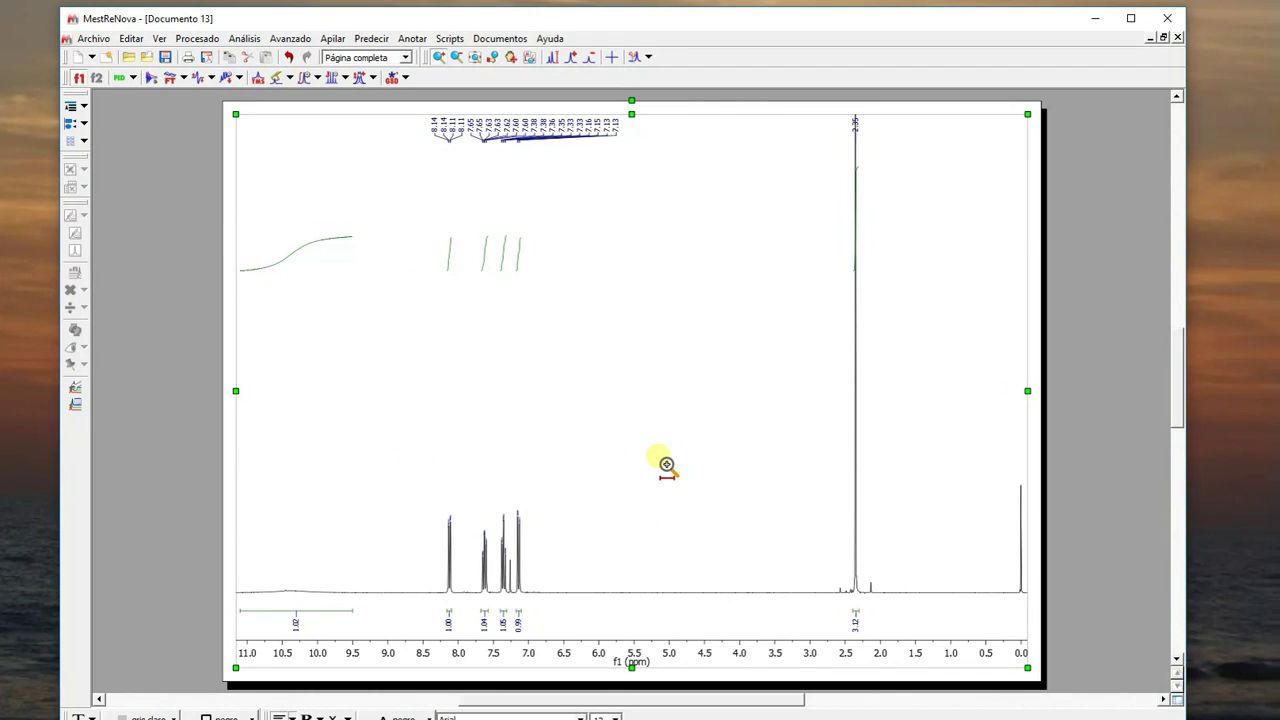
{"action": "left_click", "coordinate": [534, 58]}
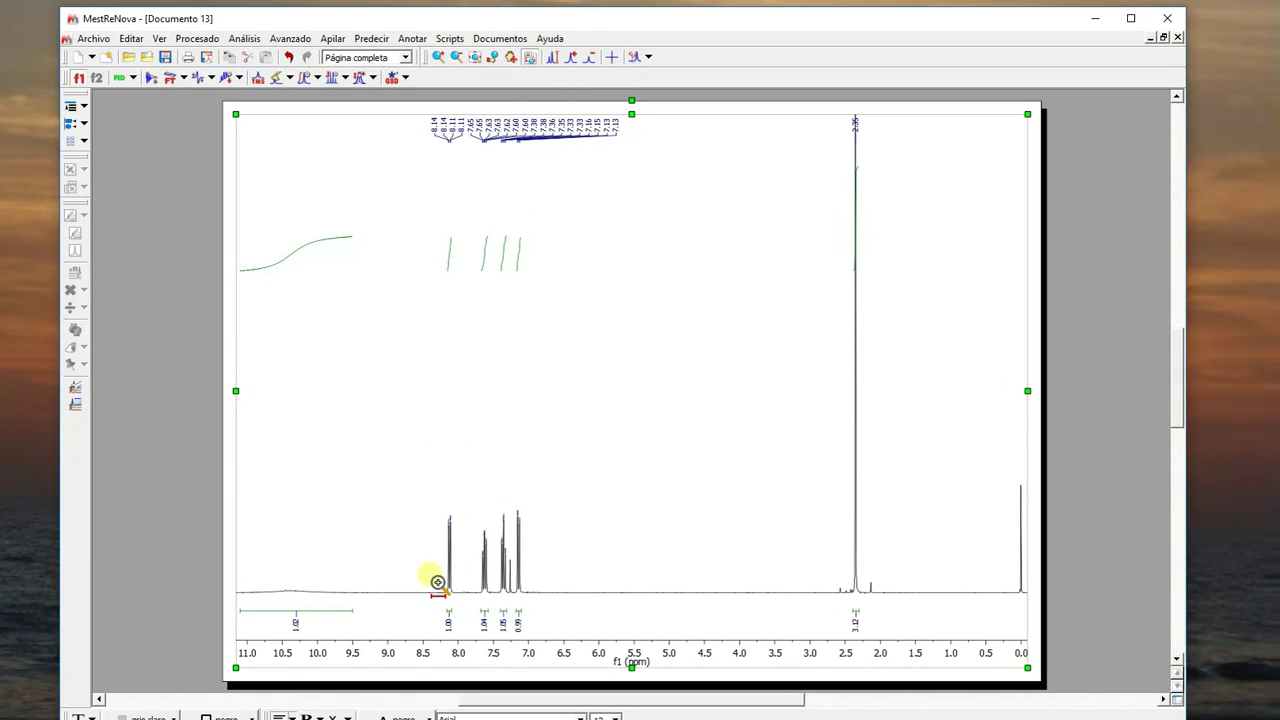
{"action": "left_click_drag", "start_coordinate": [437, 582], "coordinate": [535, 588]}
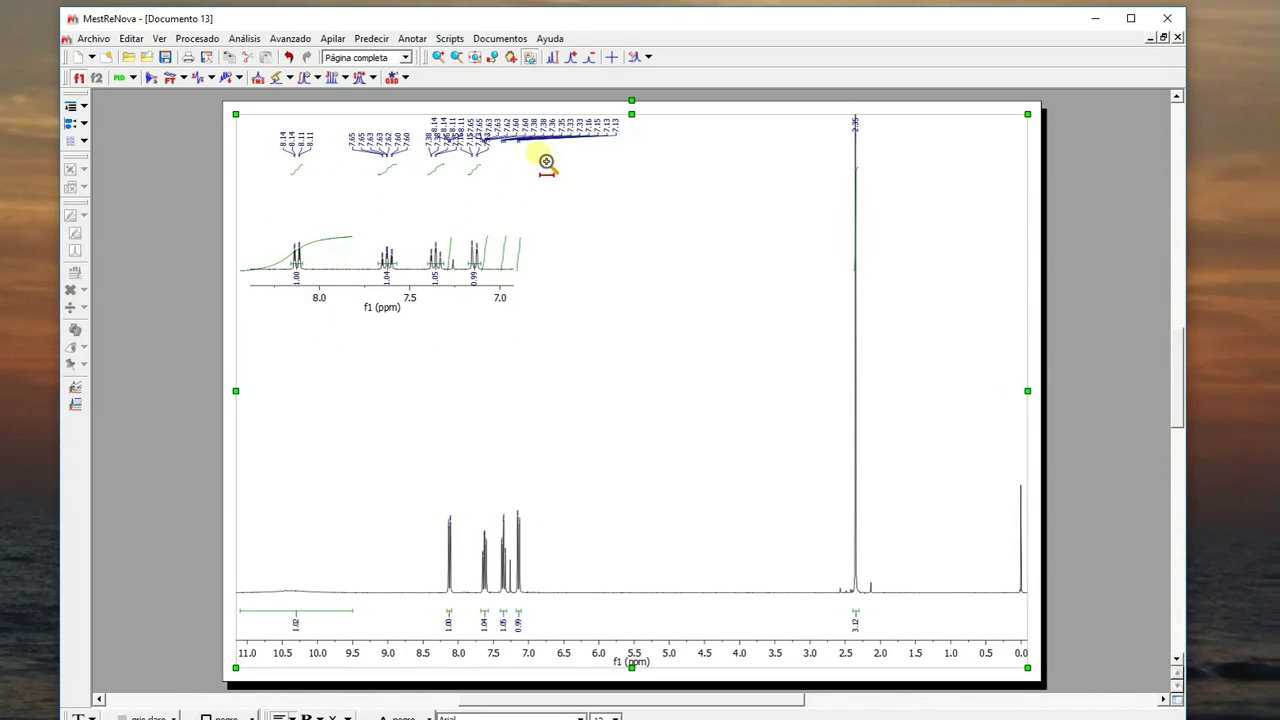
Raise the vertical intensity of the aromatic inset and narrow its range to about 8.2 to 7.05 ppm.
{"action": "left_click", "coordinate": [514, 58]}
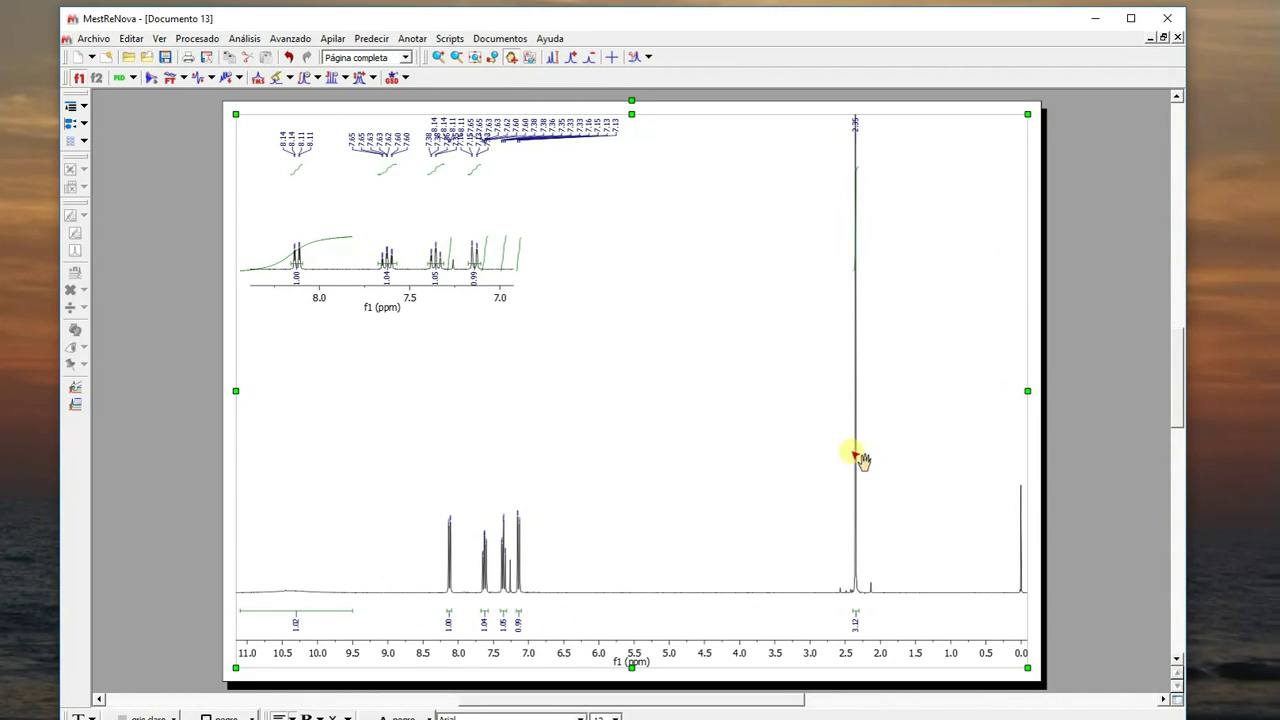
{"action": "left_click", "coordinate": [420, 275]}
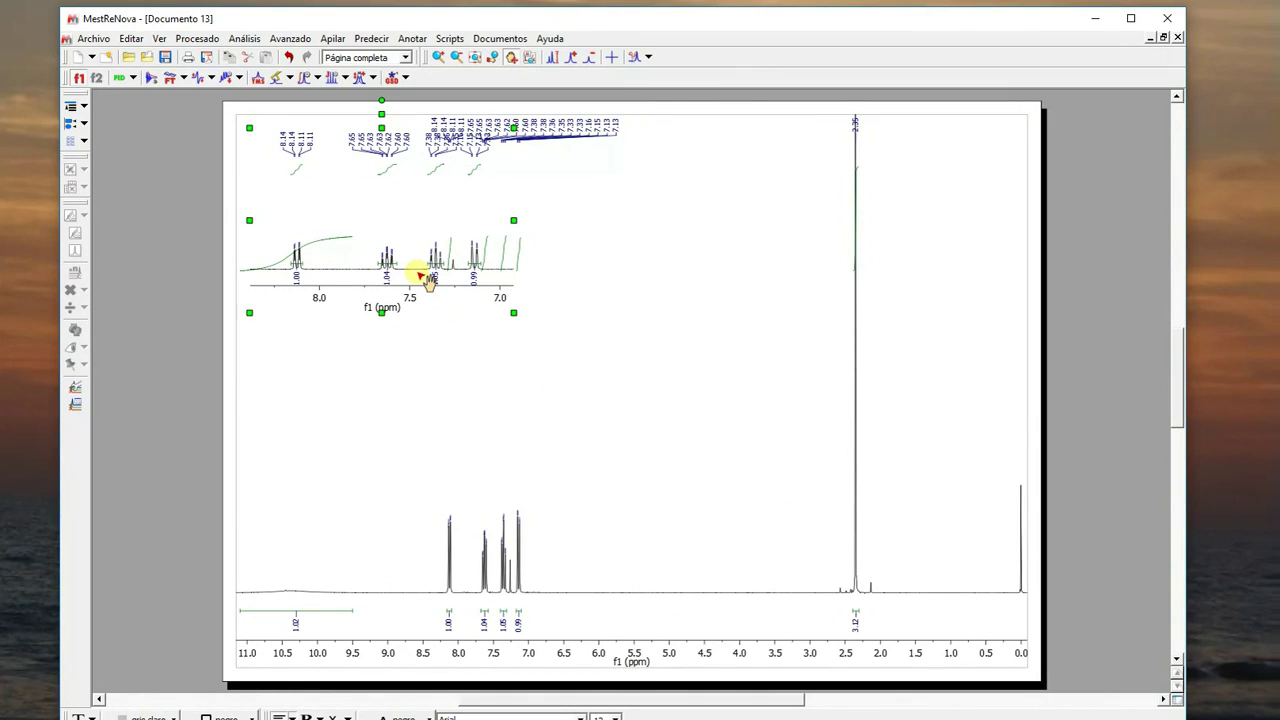
{"action": "left_click", "coordinate": [573, 57]}
{"action": "left_click", "coordinate": [573, 57]}
{"action": "left_click", "coordinate": [573, 57]}
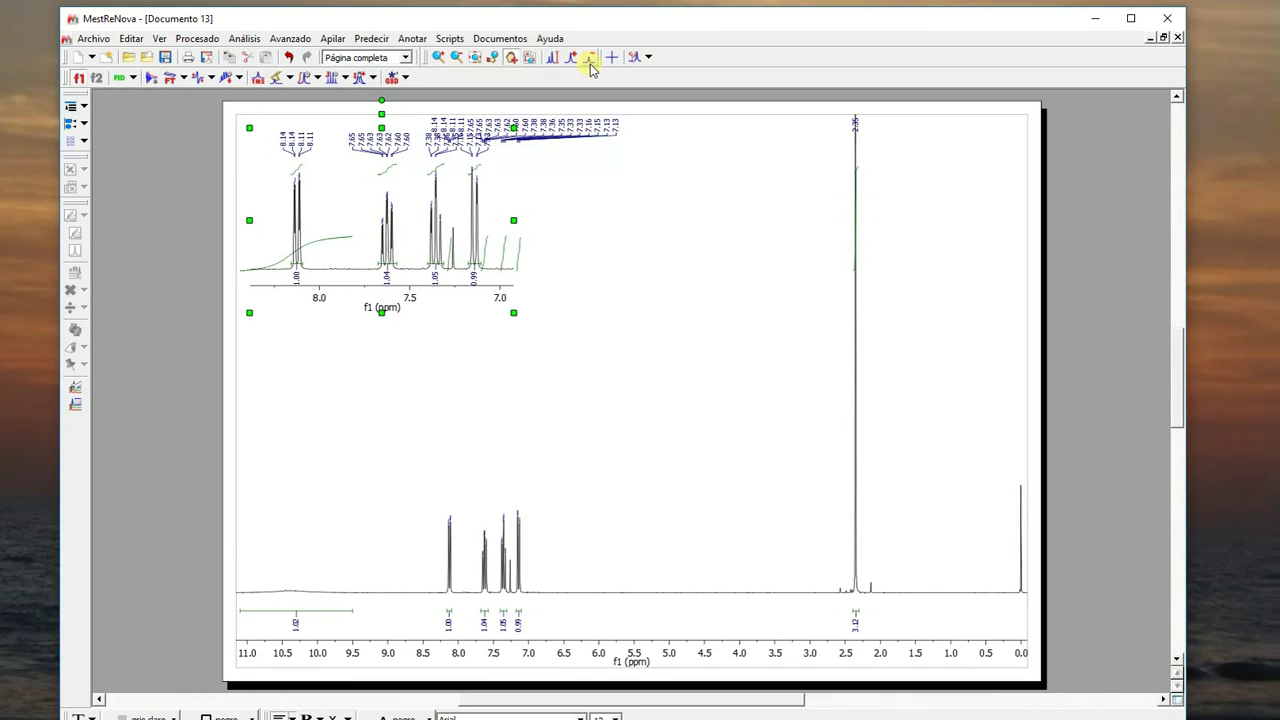
{"action": "left_click", "coordinate": [591, 58]}
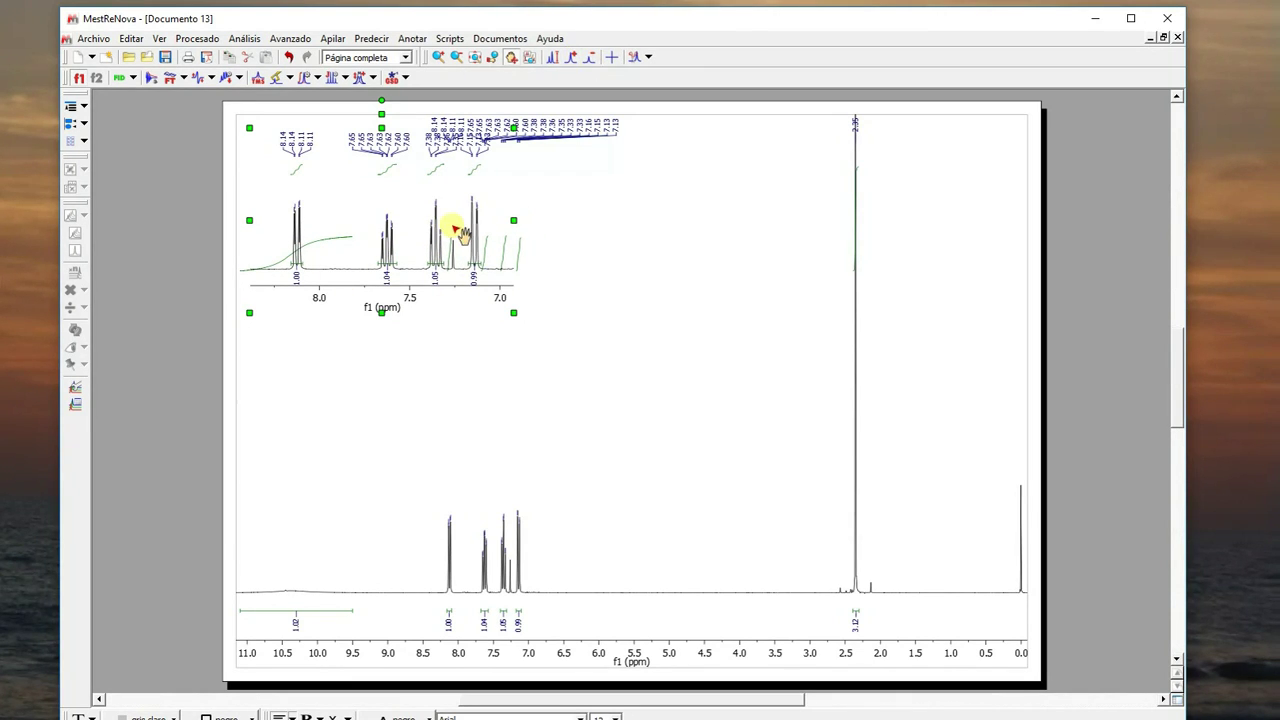
{"action": "left_click_drag", "start_coordinate": [284, 266], "coordinate": [491, 266]}
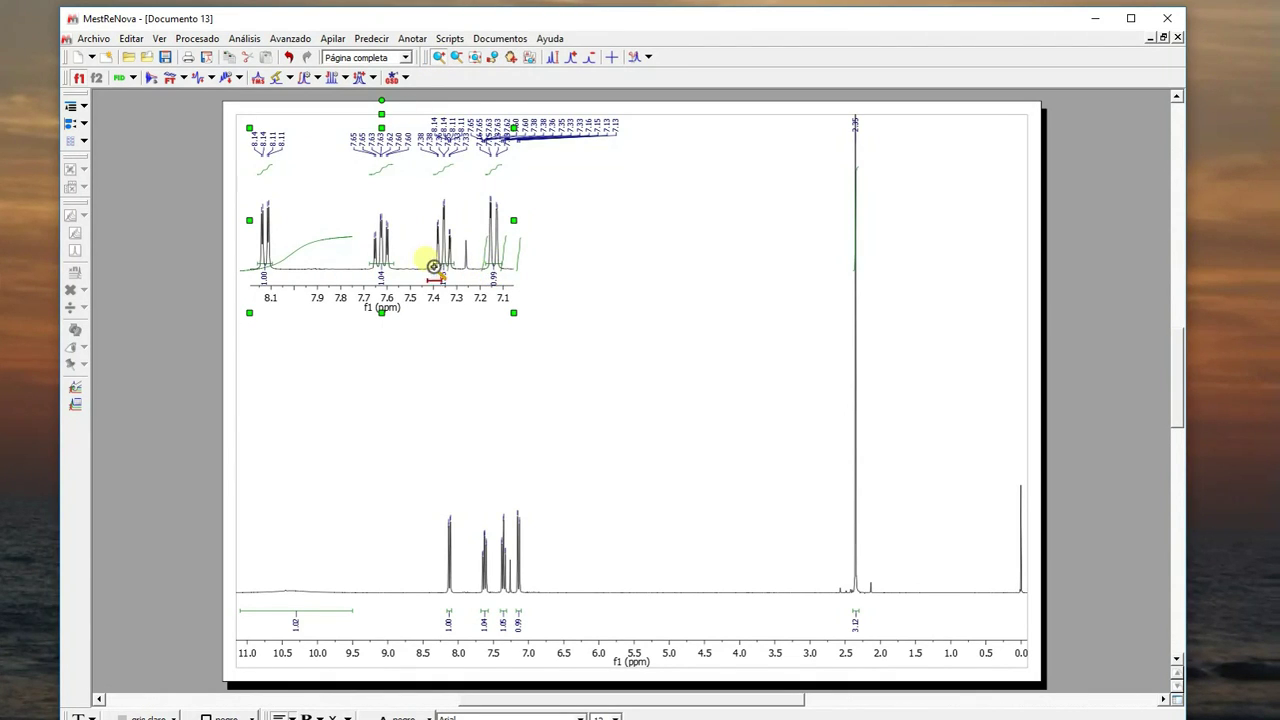
Enlarge the aromatic inset to fill the empty area between the main aromatic signals and the methyl peak, and shift it slightly down.
{"action": "left_click", "coordinate": [514, 59]}
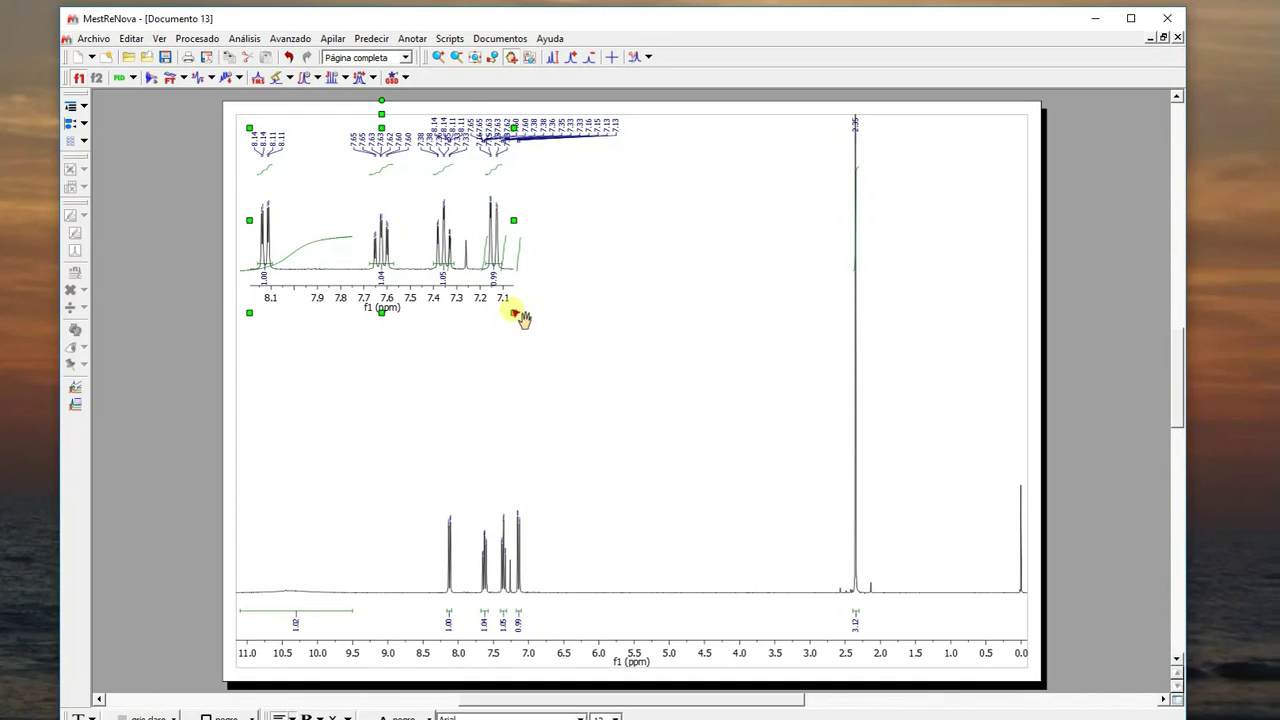
{"action": "left_click_drag", "start_coordinate": [514, 314], "coordinate": [668, 436]}
{"action": "left_click_drag", "start_coordinate": [672, 287], "coordinate": [740, 289]}
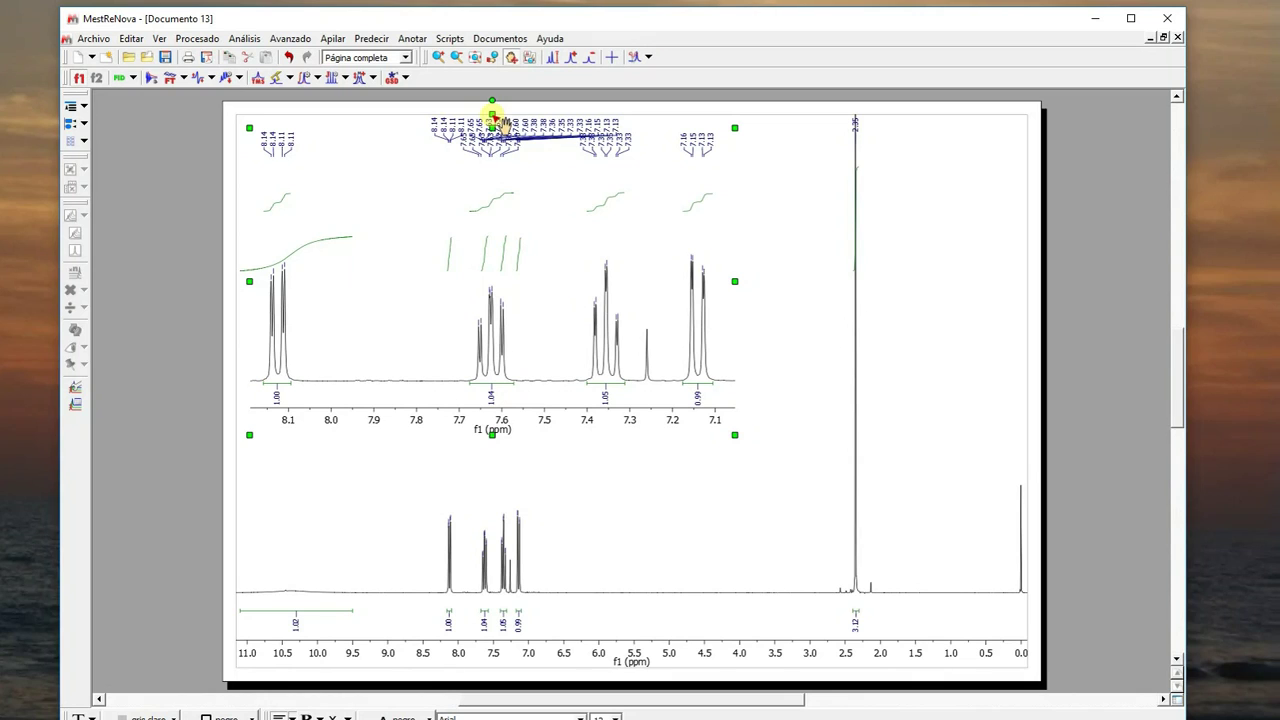
{"action": "left_click_drag", "start_coordinate": [502, 125], "coordinate": [504, 135]}
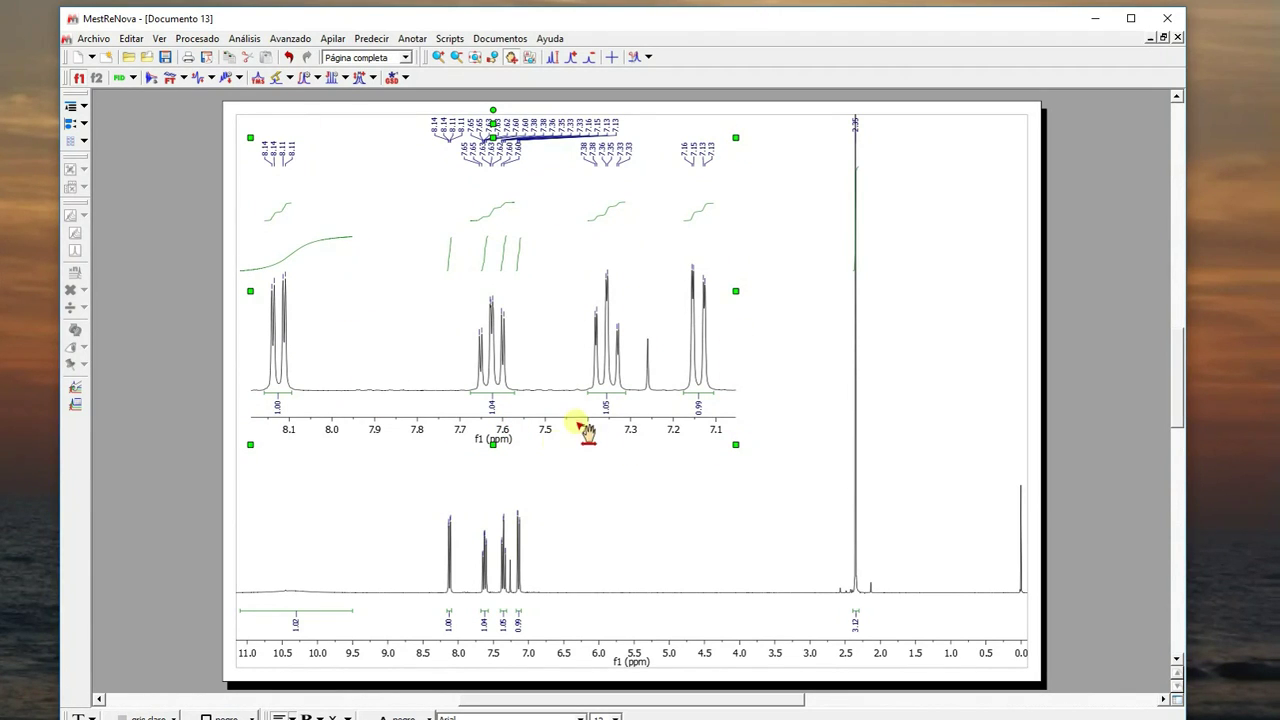
{"action": "left_click", "coordinate": [982, 433]}
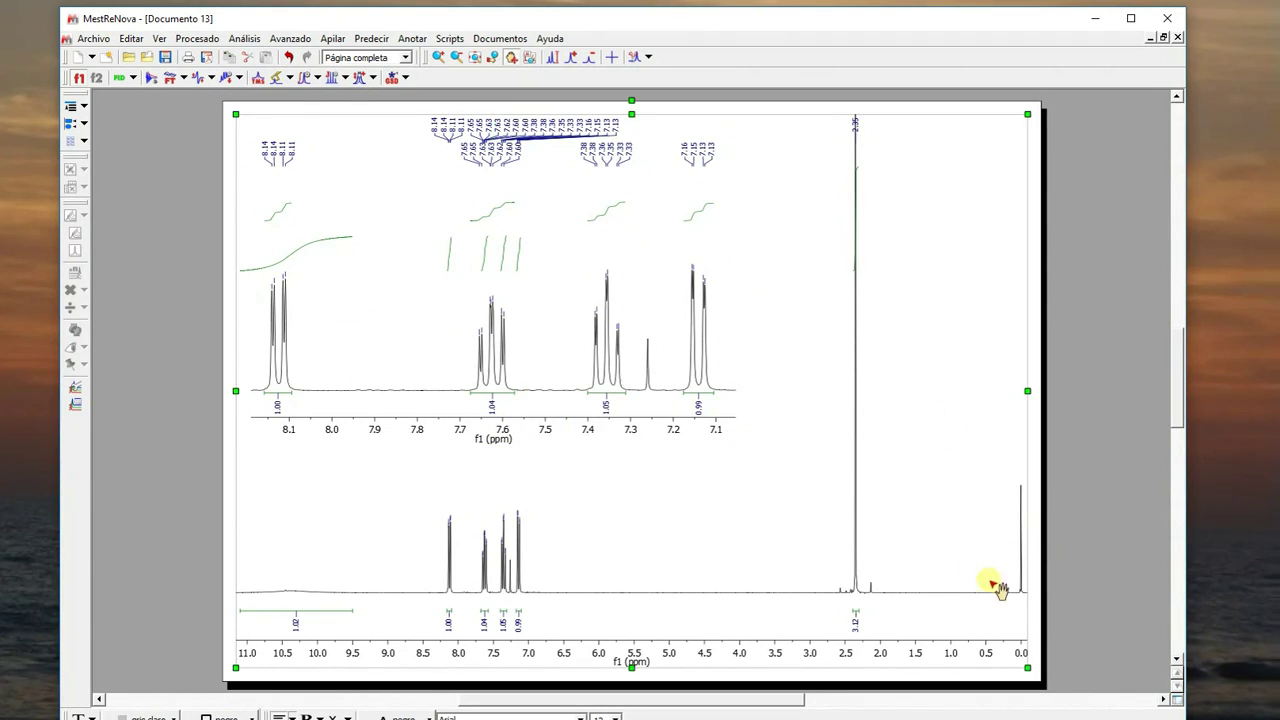
{"action": "scroll", "coordinate": [988, 528], "scroll_direction": "up", "scroll_amount": 2}
{"action": "scroll", "coordinate": [995, 533], "scroll_direction": "down", "scroll_amount": 2}
Remove the integrals from the aromatic inset and move it down, clear of the main spectrum's peak labels.
{"action": "left_click", "coordinate": [512, 298]}
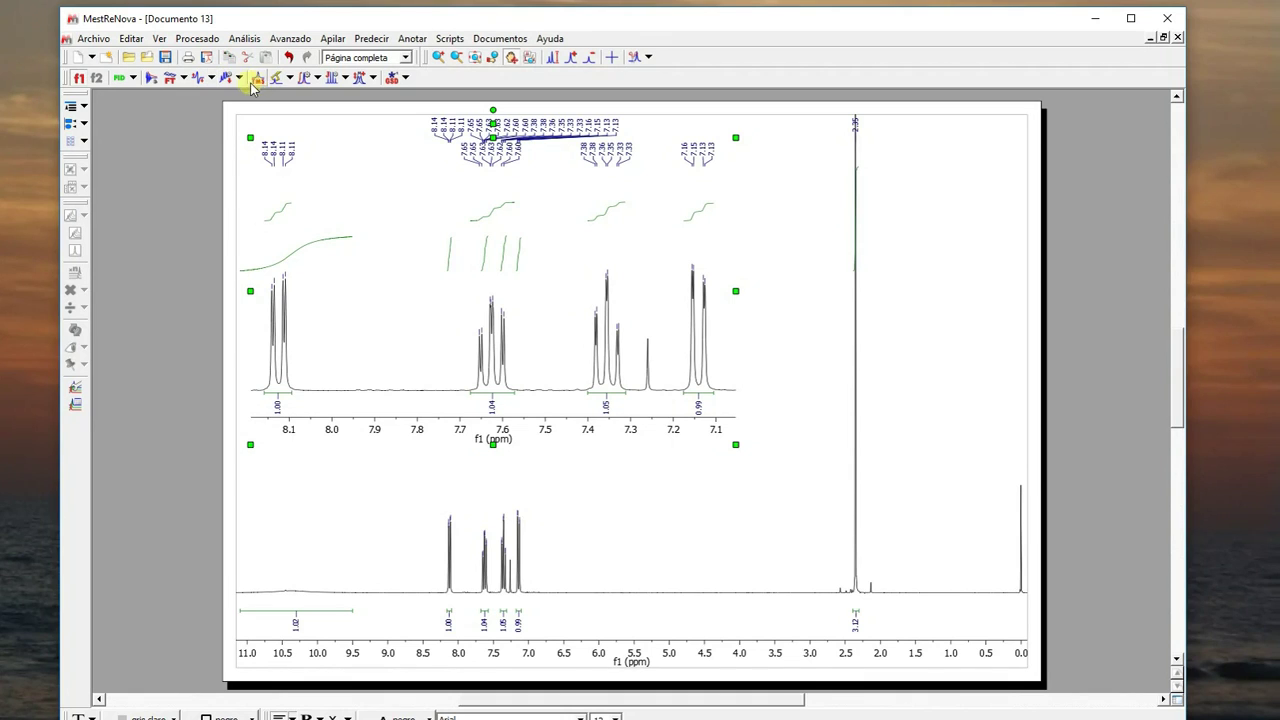
{"action": "left_click", "coordinate": [318, 78]}
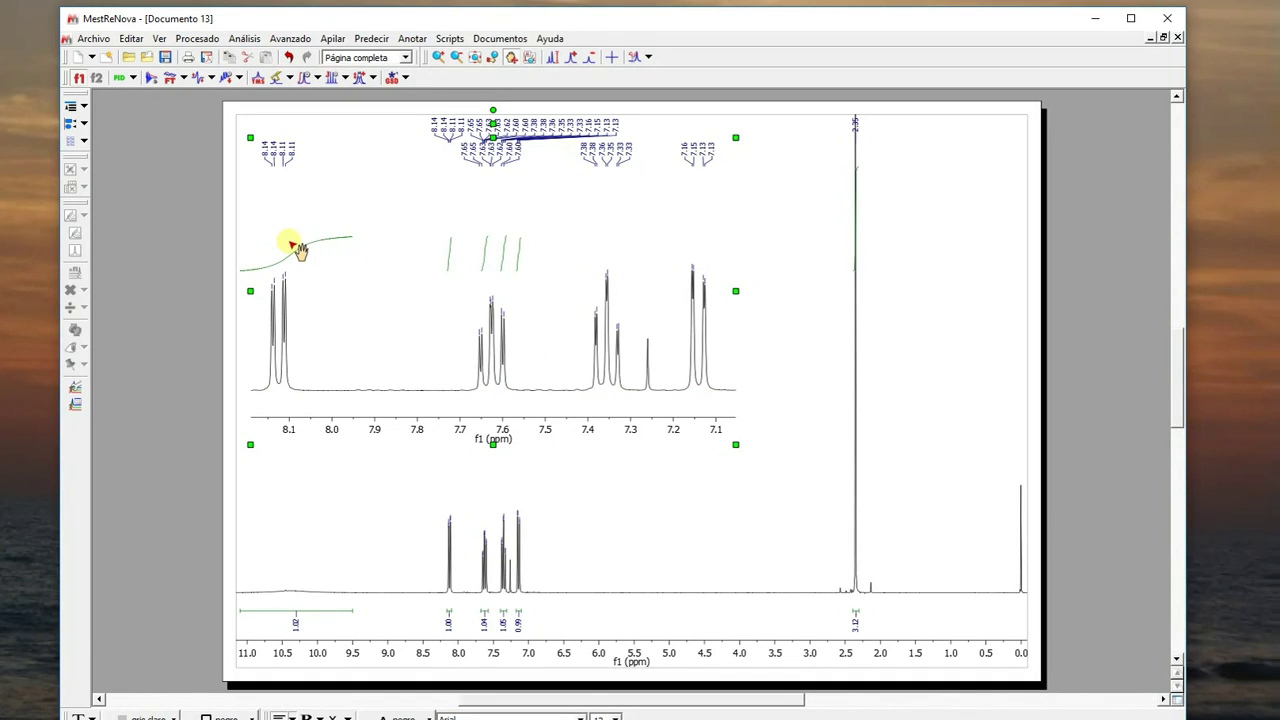
{"action": "left_click_drag", "start_coordinate": [497, 128], "coordinate": [618, 133]}
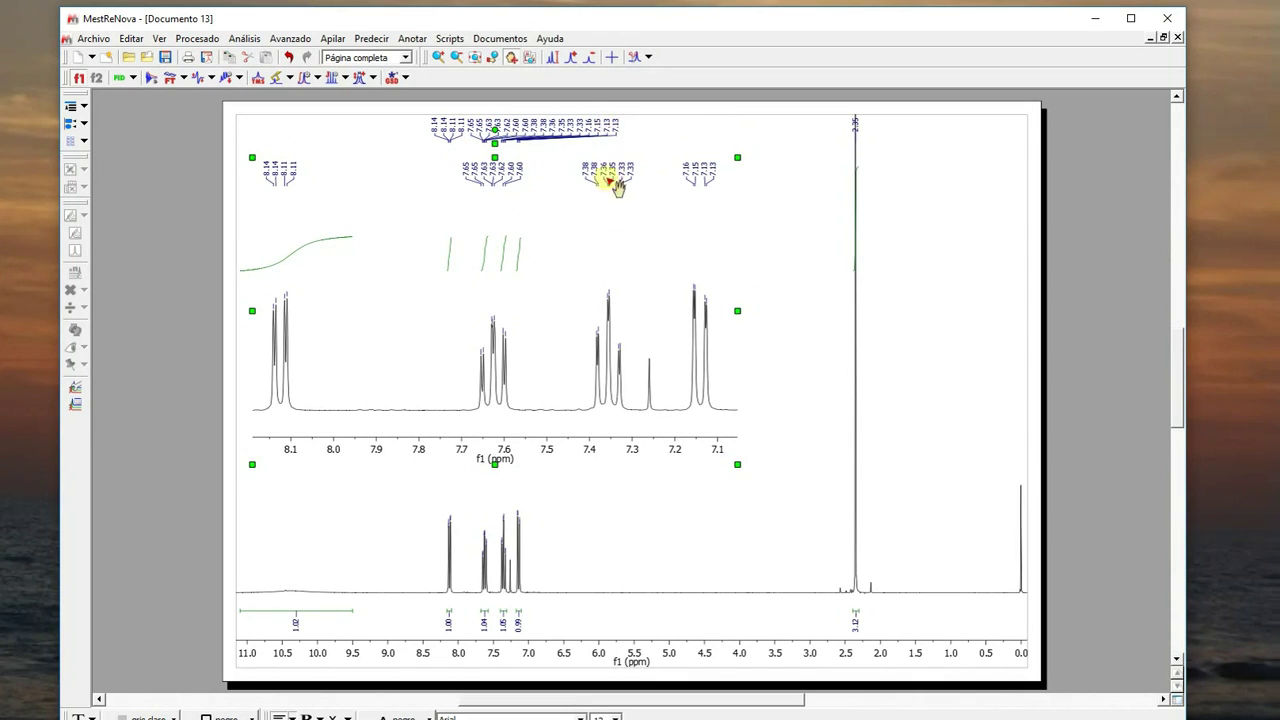
{"action": "left_click_drag", "start_coordinate": [257, 173], "coordinate": [284, 172]}
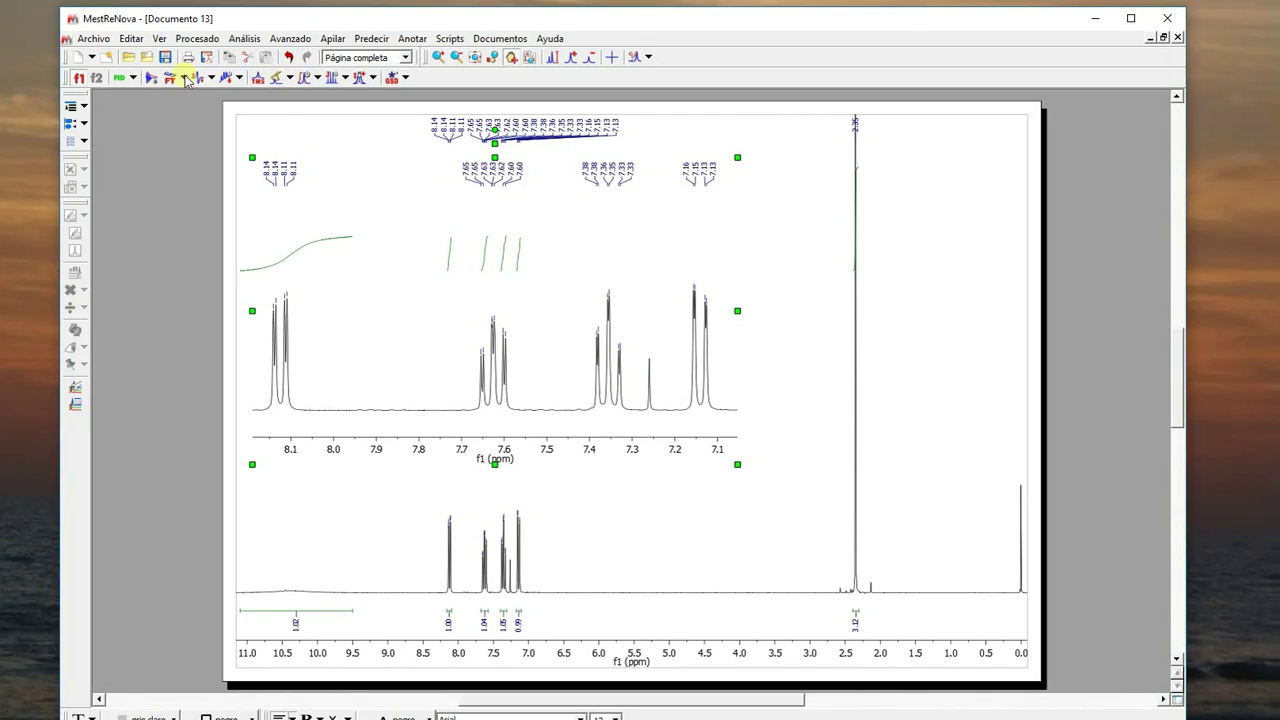
Set the aromatic inset's peak labels to Hz and hide the marks on its peaks.
{"action": "left_click", "coordinate": [132, 40]}
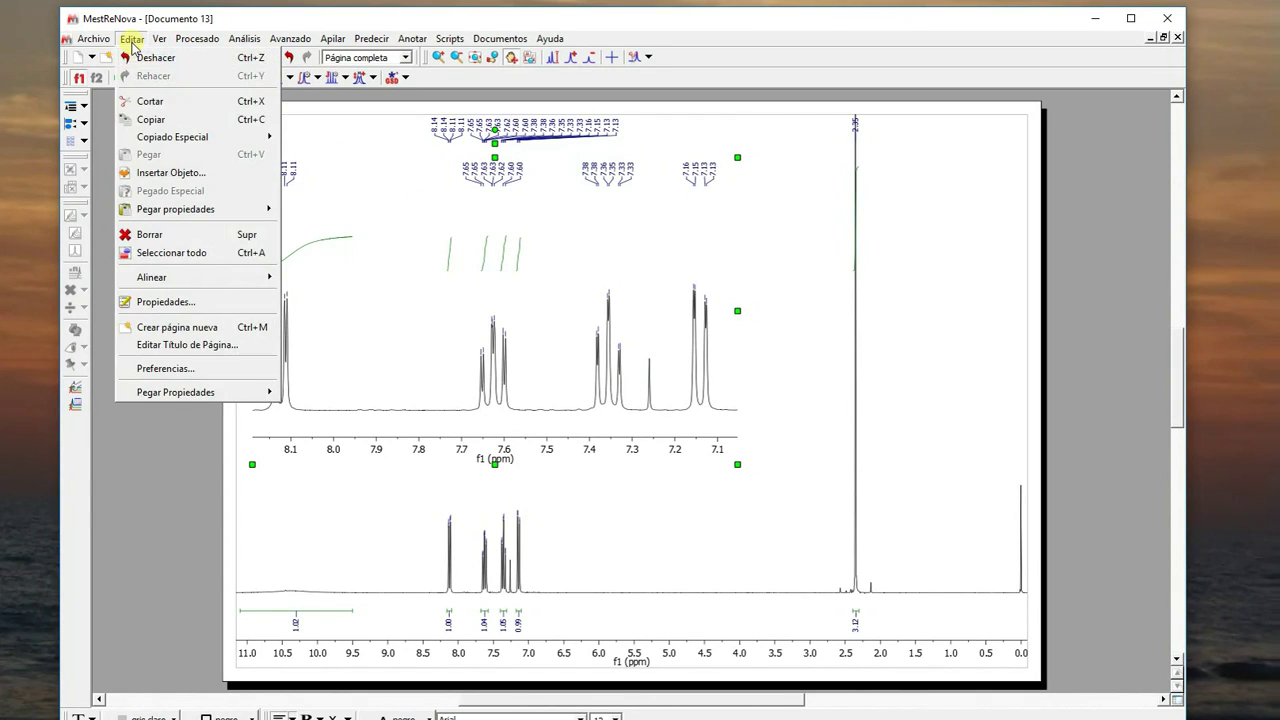
{"action": "left_click", "coordinate": [147, 302]}
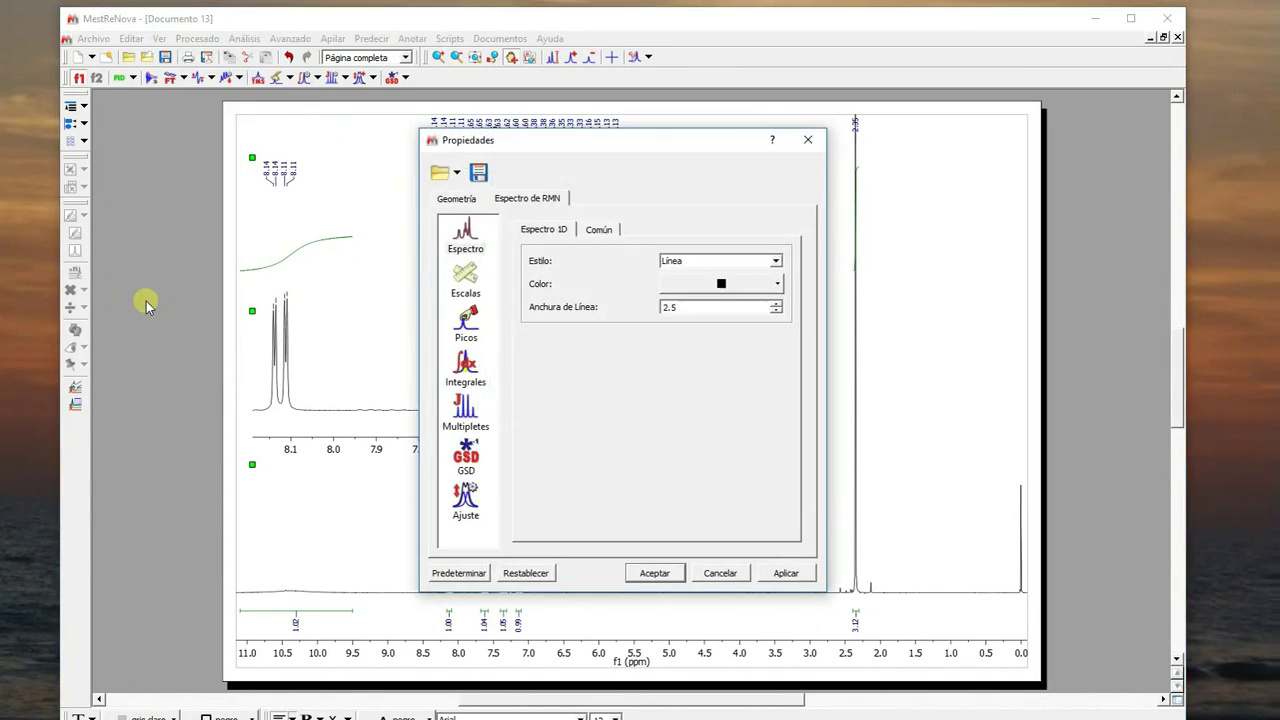
{"action": "left_click", "coordinate": [474, 238]}
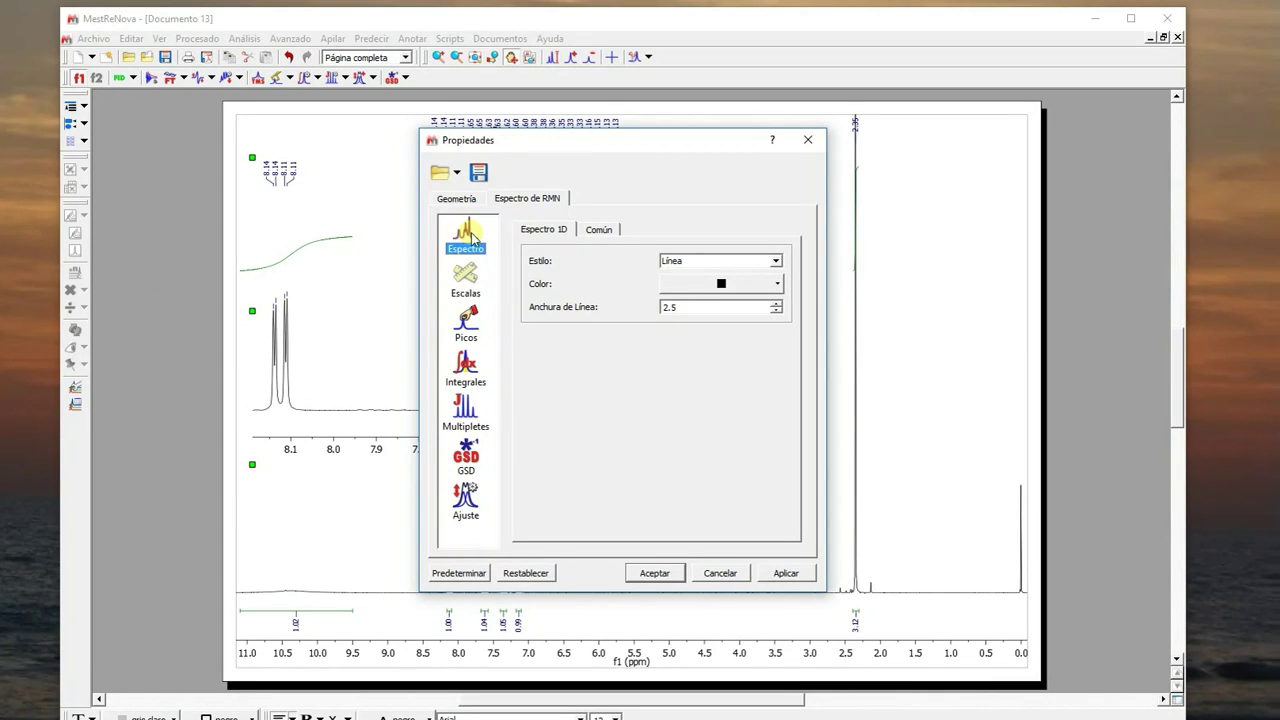
{"action": "left_click", "coordinate": [473, 375]}
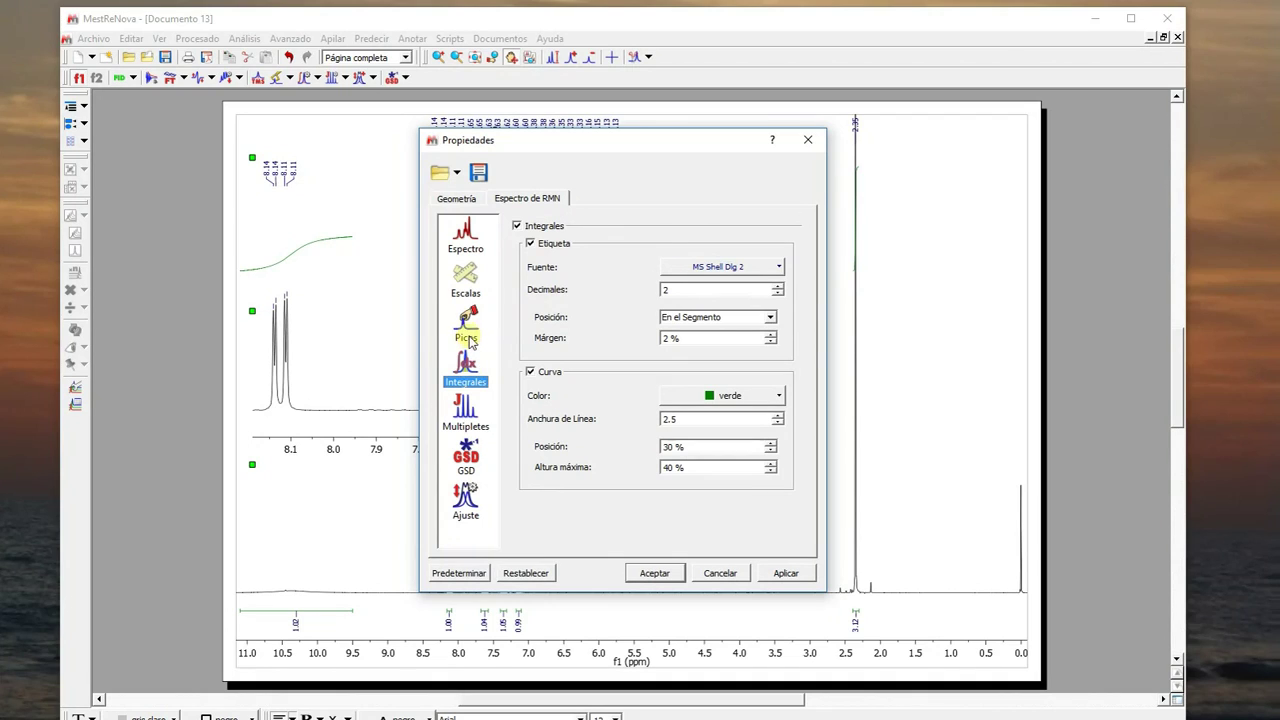
{"action": "left_click", "coordinate": [470, 331]}
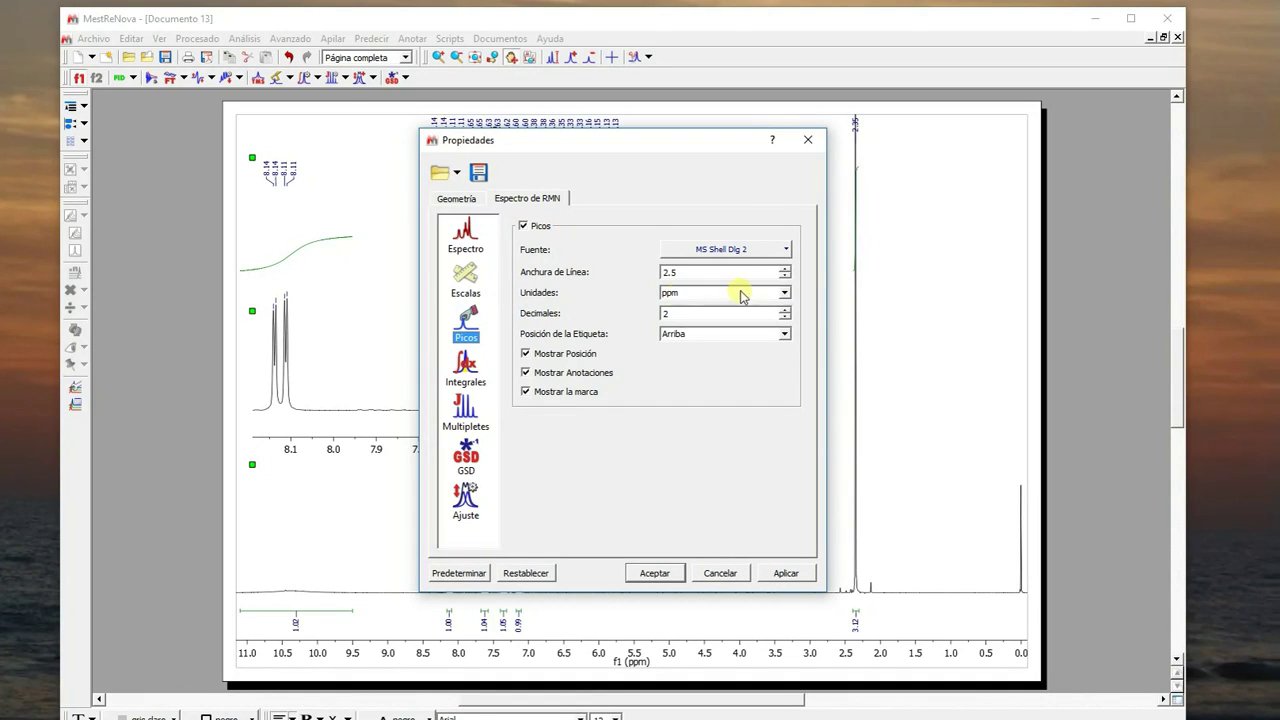
{"action": "left_click", "coordinate": [786, 296]}
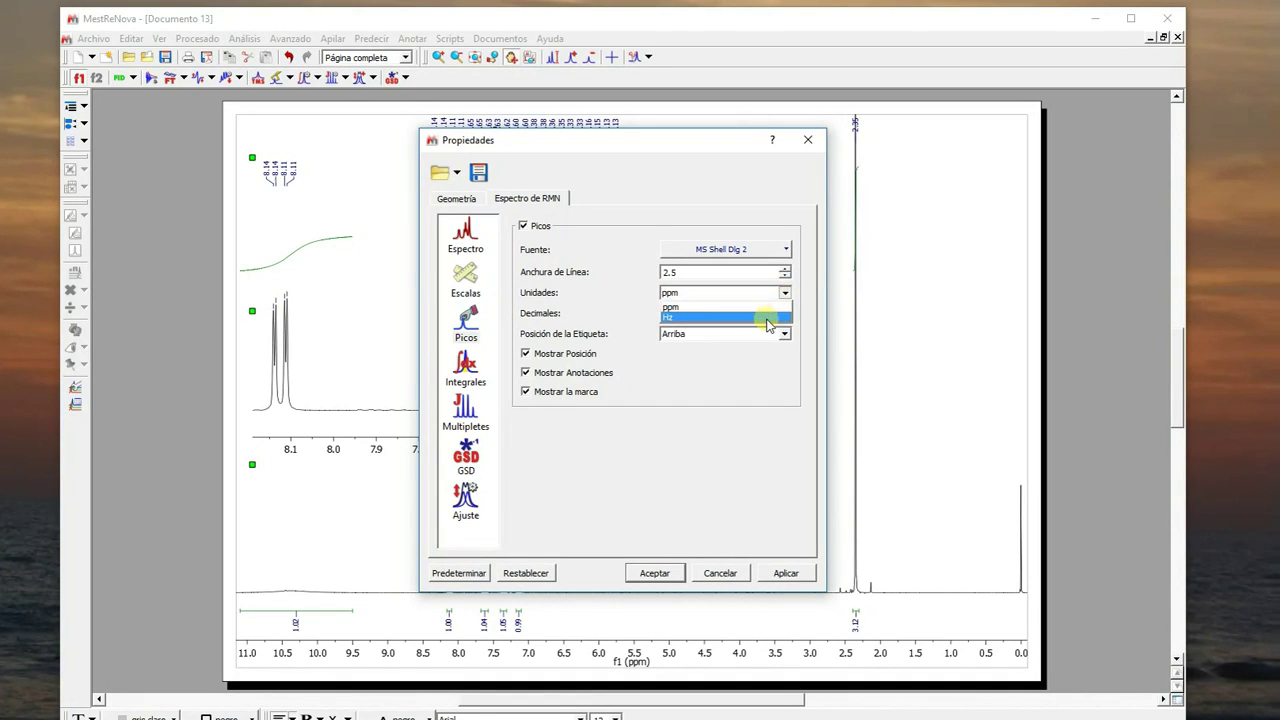
{"action": "left_click", "coordinate": [768, 322]}
{"action": "left_click", "coordinate": [526, 392]}
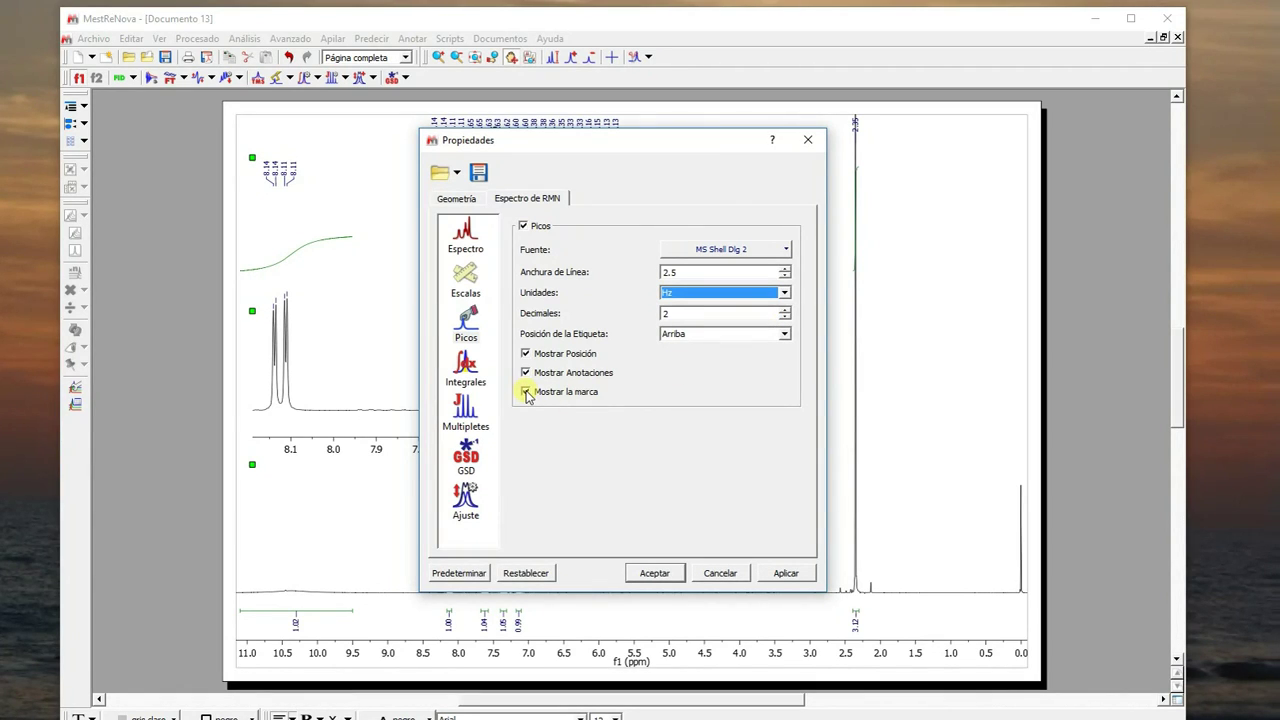
{"action": "left_click", "coordinate": [526, 392]}
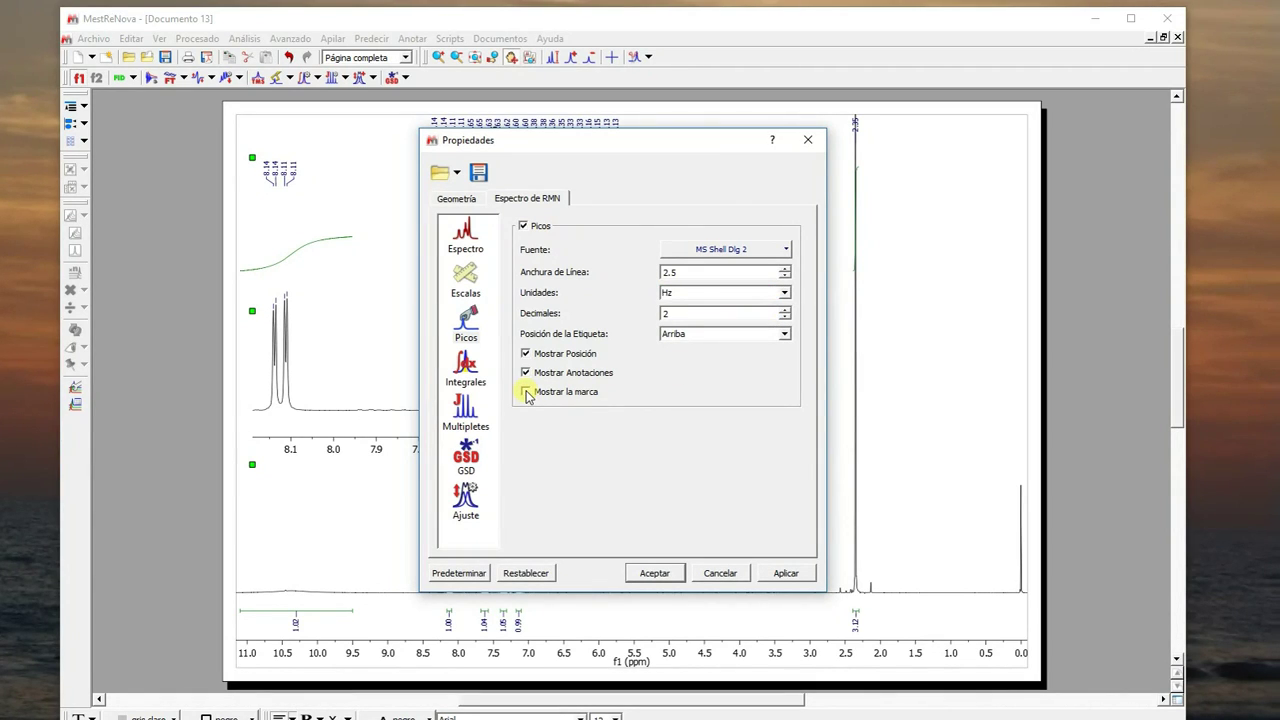
{"action": "left_click", "coordinate": [786, 573]}
{"action": "left_click", "coordinate": [656, 573]}
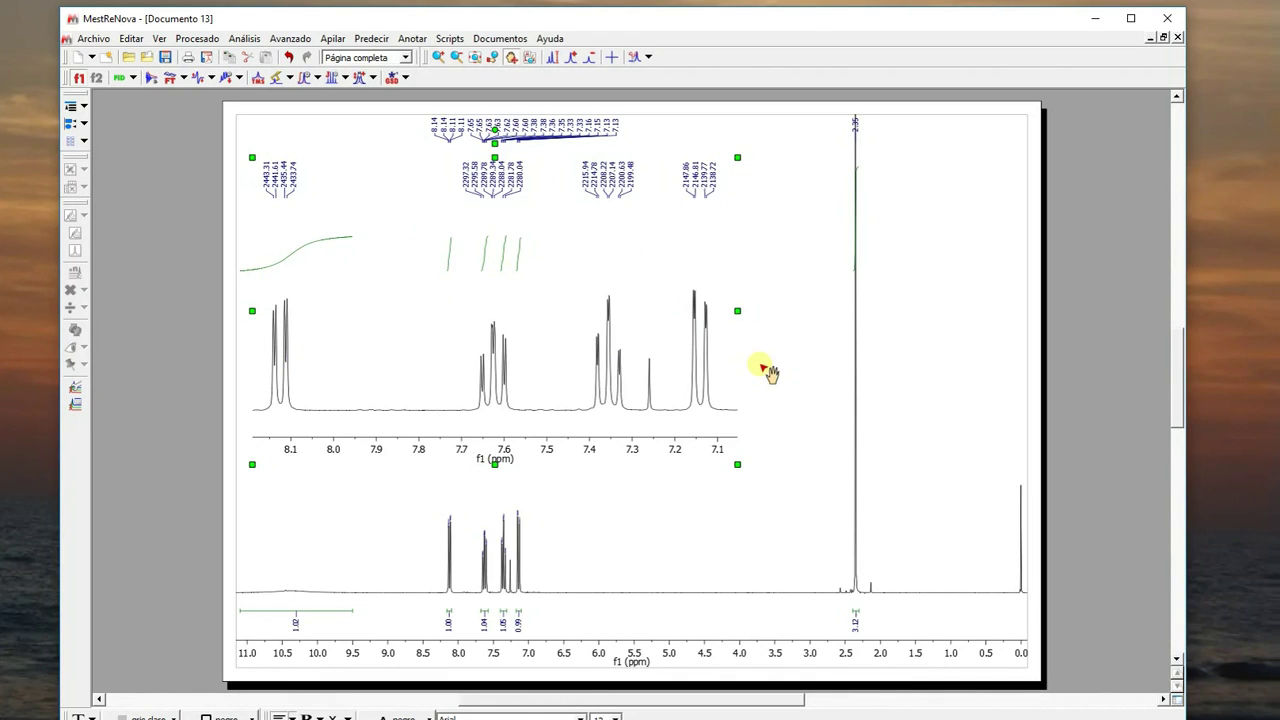
Hide the integral curves of the main spectrum while keeping the integral labels.
{"action": "left_click", "coordinate": [975, 173]}
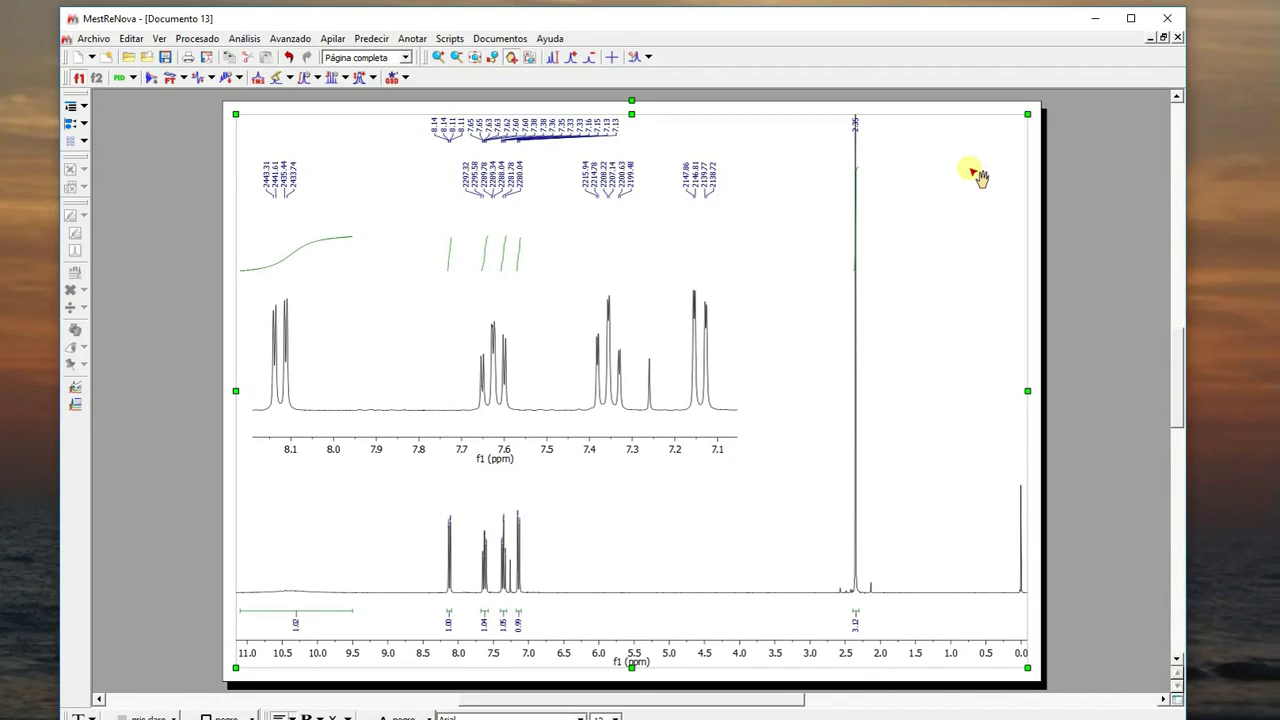
{"action": "left_click", "coordinate": [132, 39]}
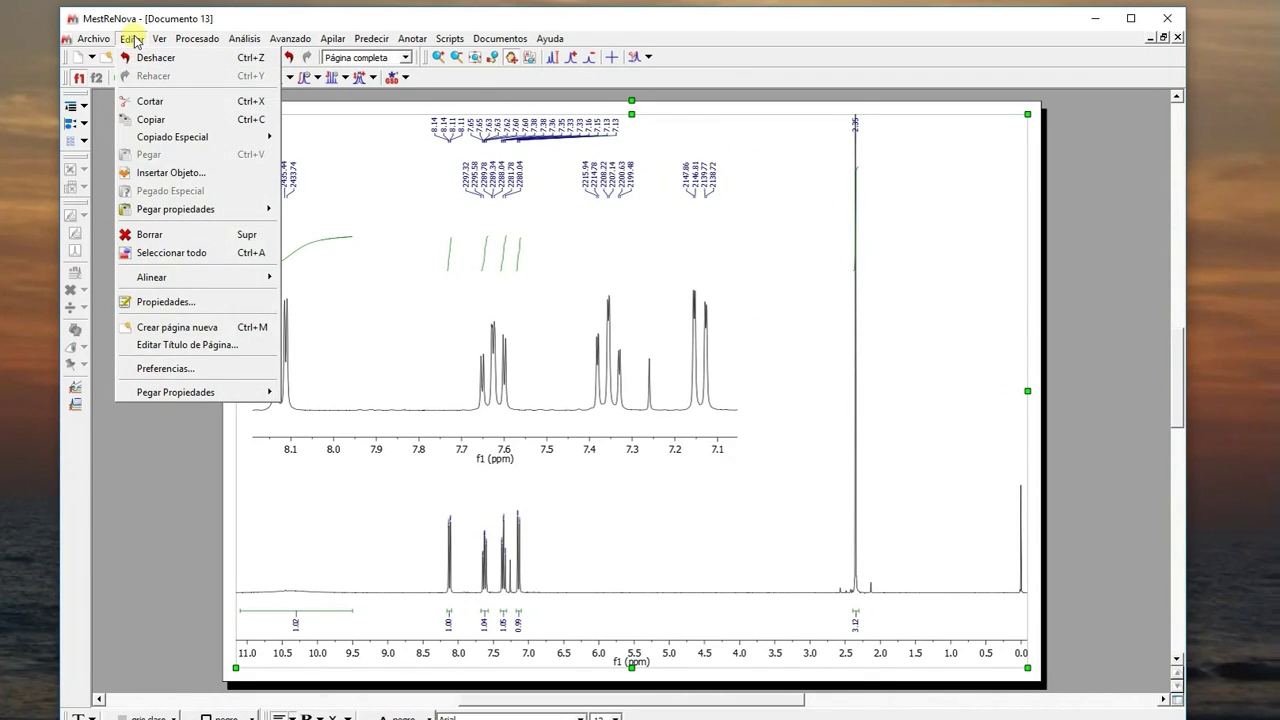
{"action": "left_click", "coordinate": [157, 303]}
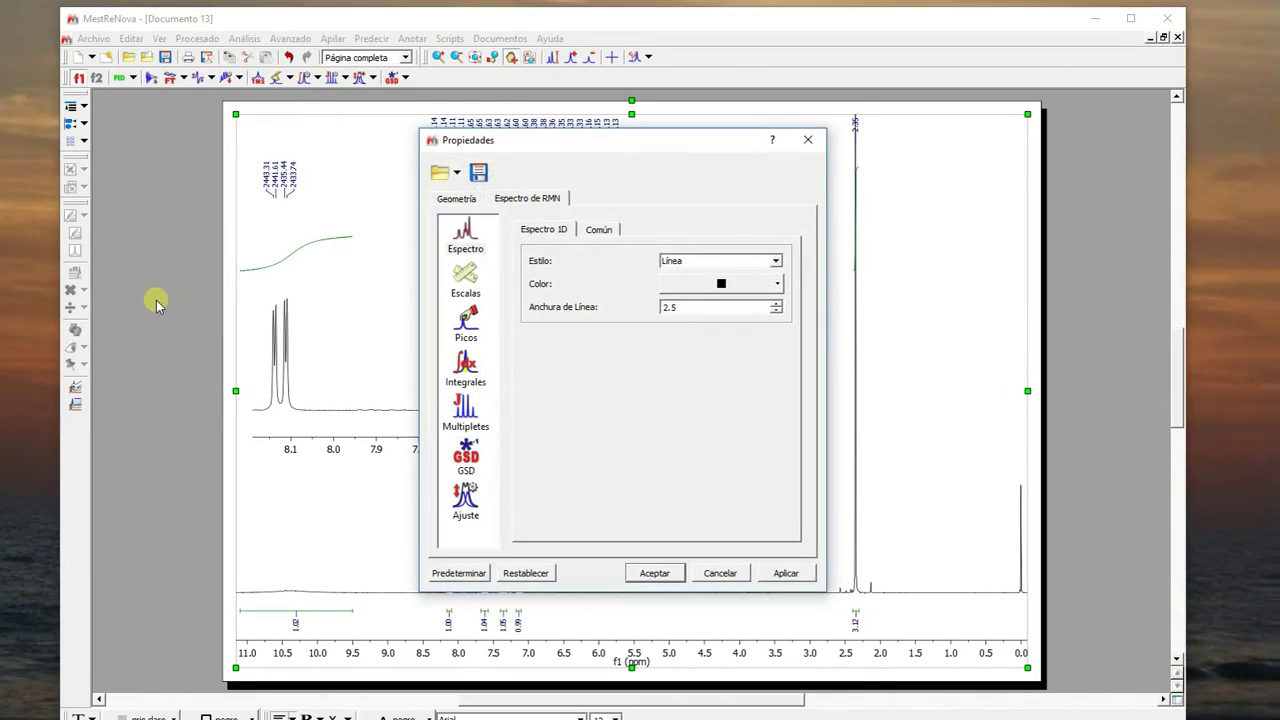
{"action": "left_click", "coordinate": [463, 366]}
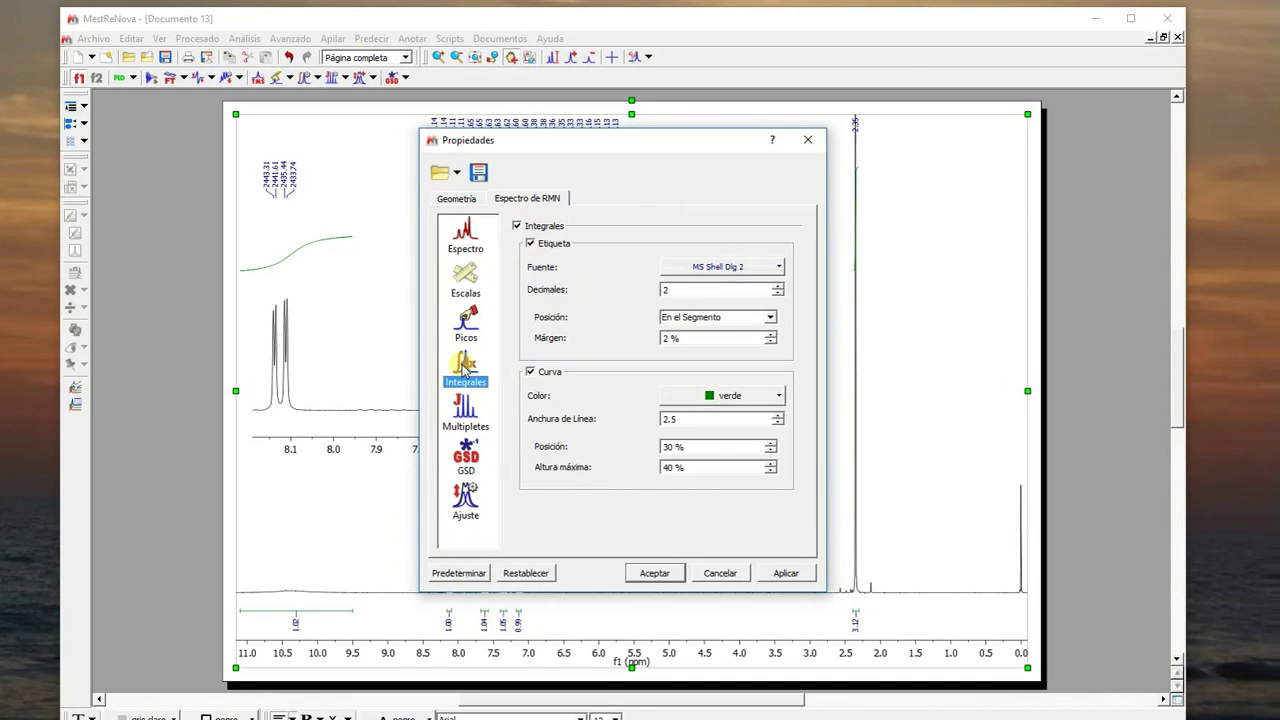
{"action": "left_click", "coordinate": [531, 372]}
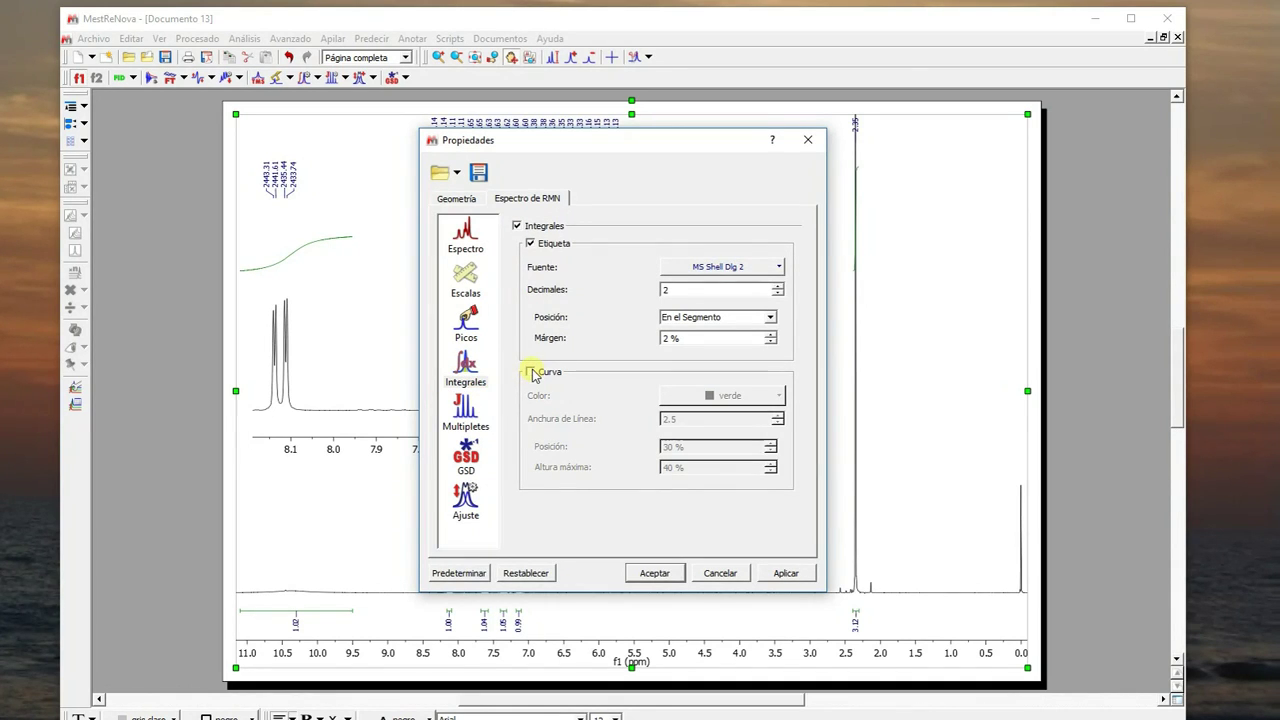
{"action": "left_click", "coordinate": [785, 573]}
{"action": "left_click", "coordinate": [655, 573]}
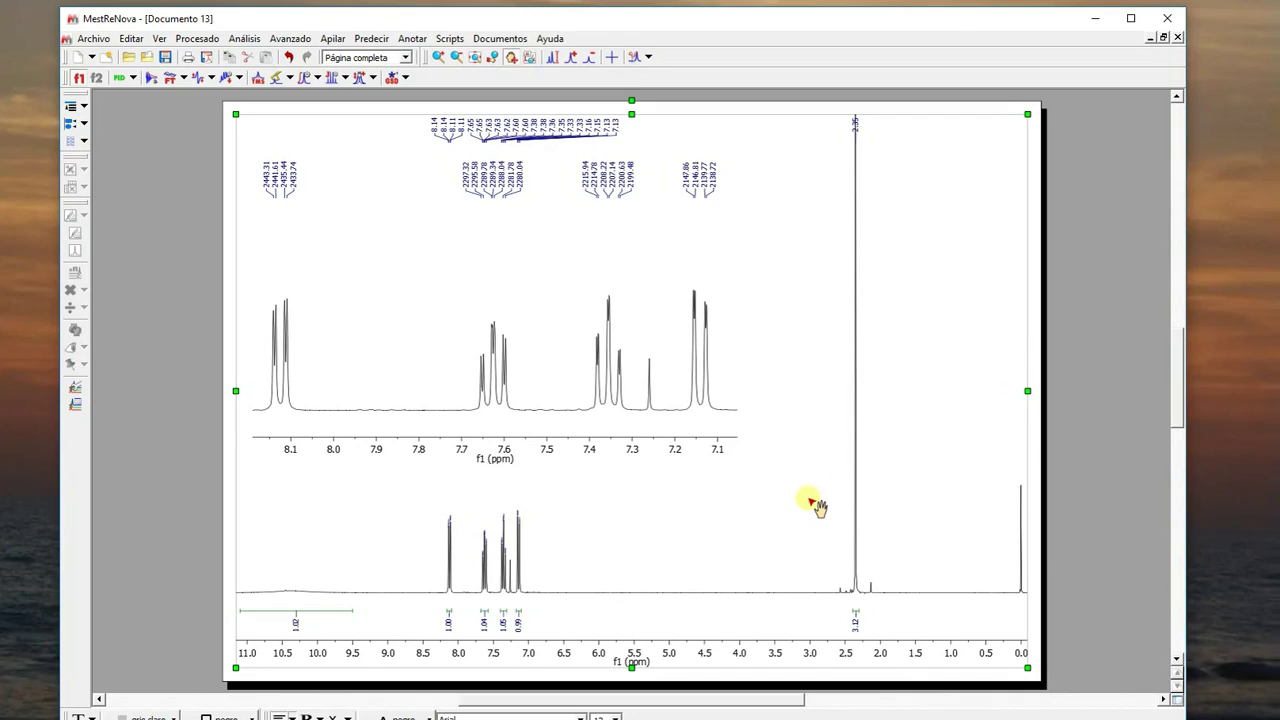
Reduce the main spectrum's vertical intensity until the whole methyl peak fits below its peak label.
{"action": "left_click", "coordinate": [591, 60]}
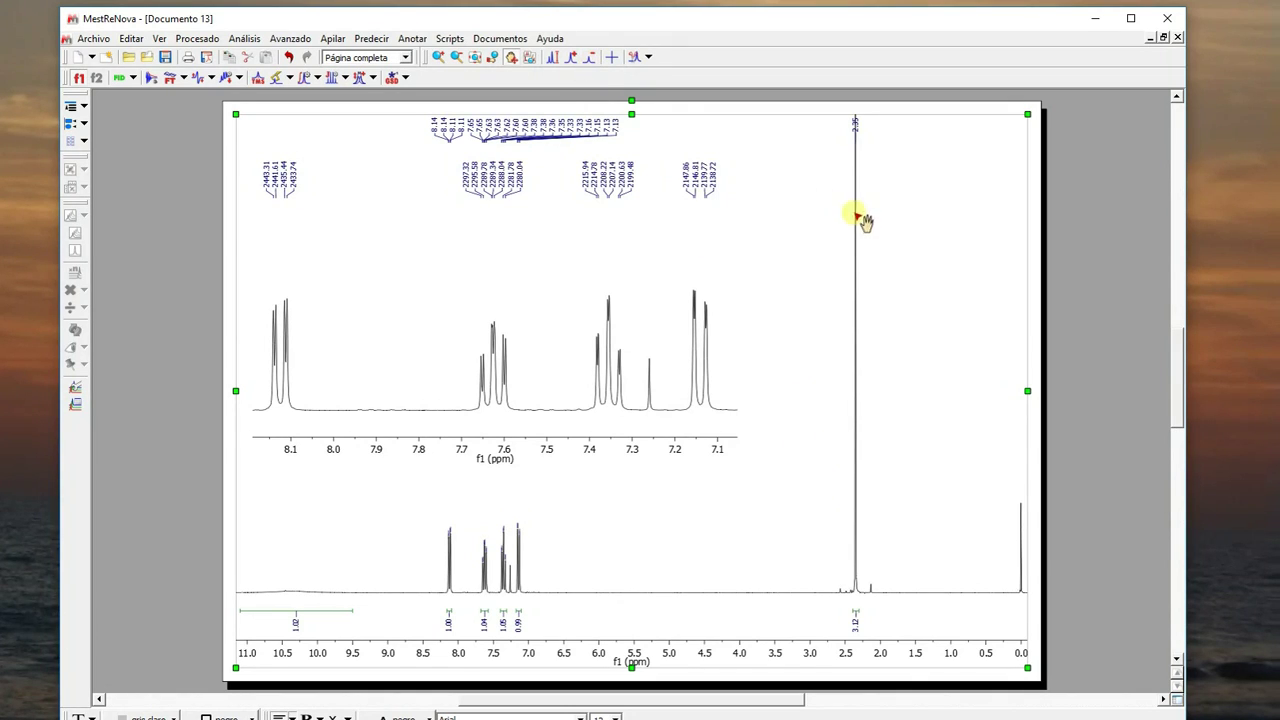
{"action": "left_click", "coordinate": [591, 60]}
{"action": "left_click", "coordinate": [591, 57]}
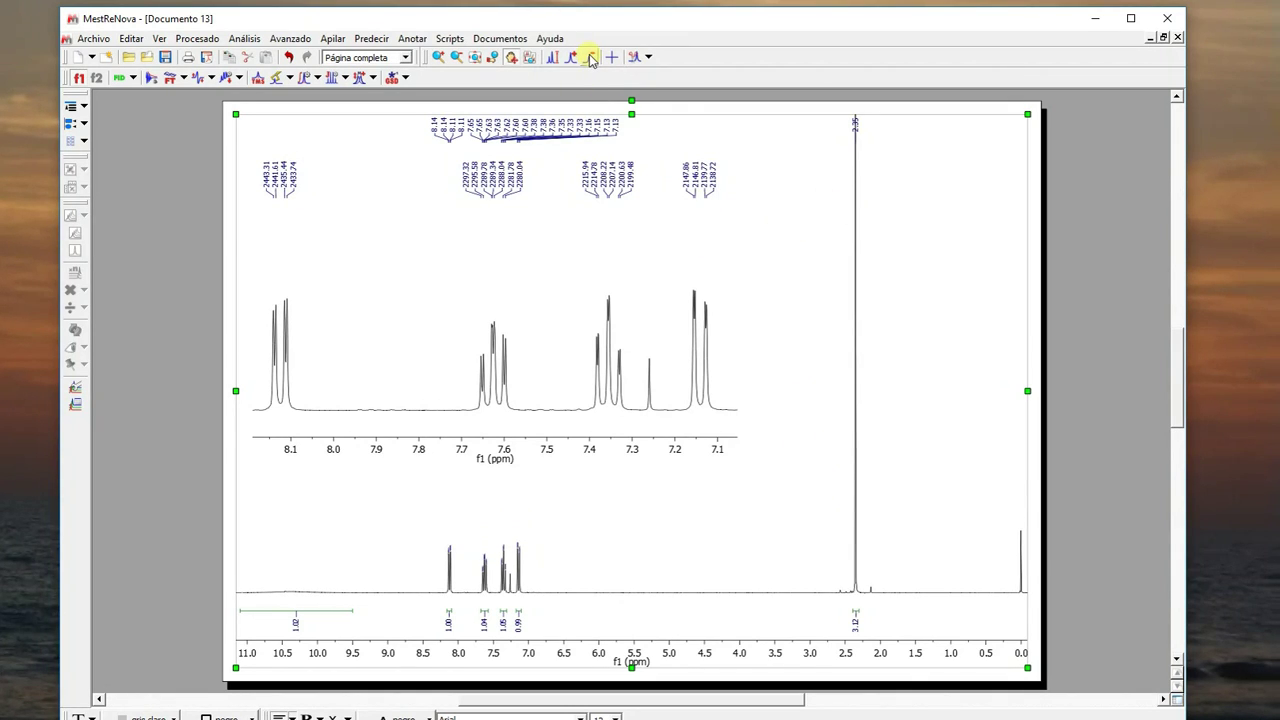
{"action": "left_click", "coordinate": [591, 57]}
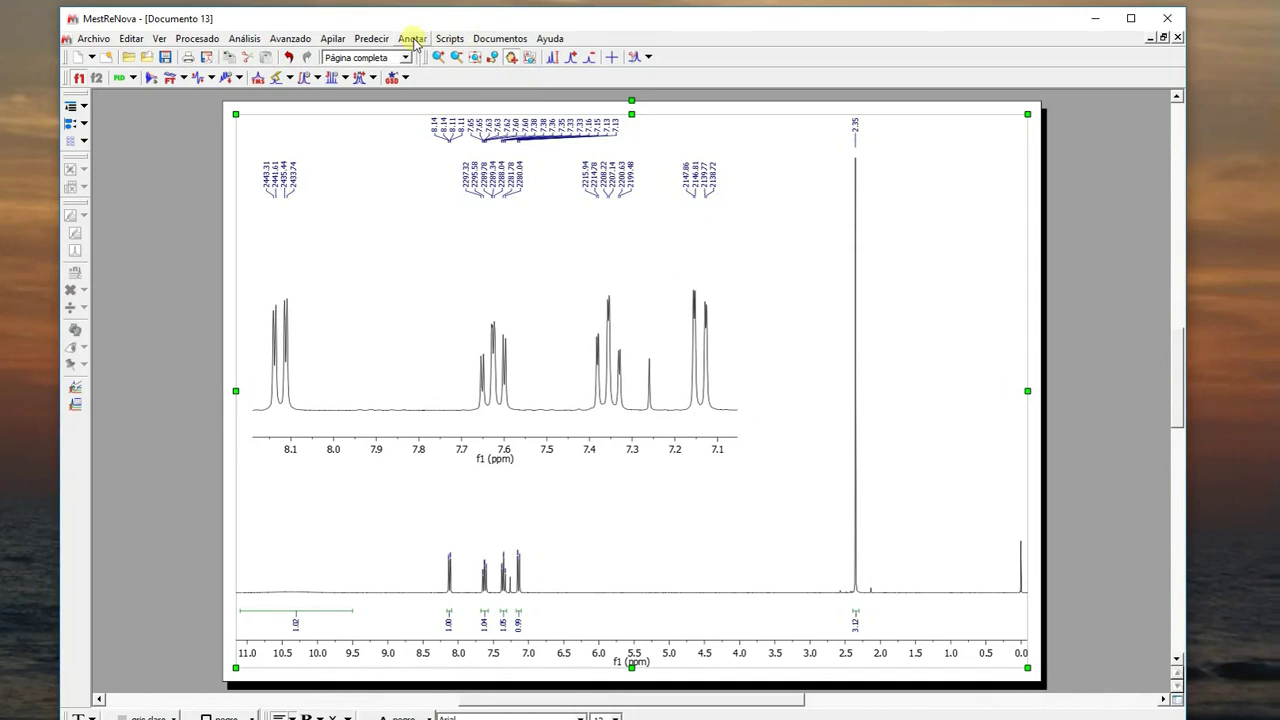
Add a text box reading "Aspirin - CDCl3 - 300 MHz" above the aromatic inset, beside the main spectrum's aromatic peak labels.
{"action": "left_click", "coordinate": [413, 40]}
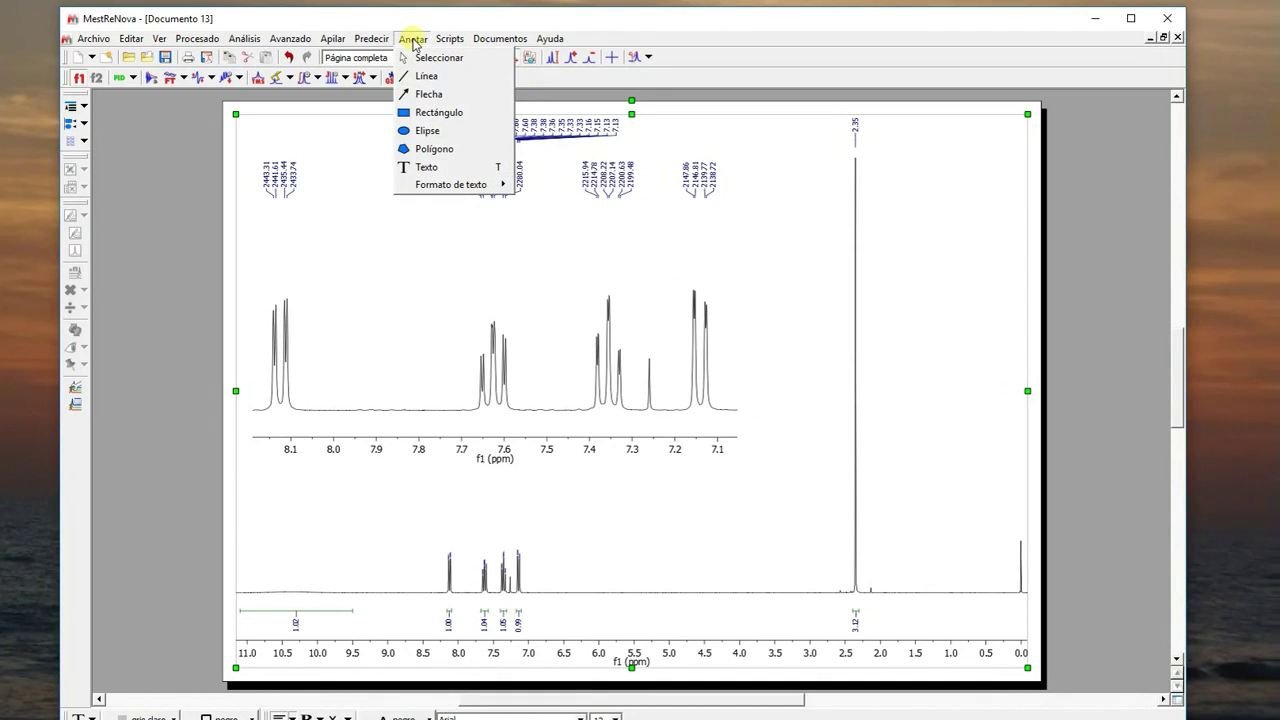
{"action": "left_click", "coordinate": [414, 168]}
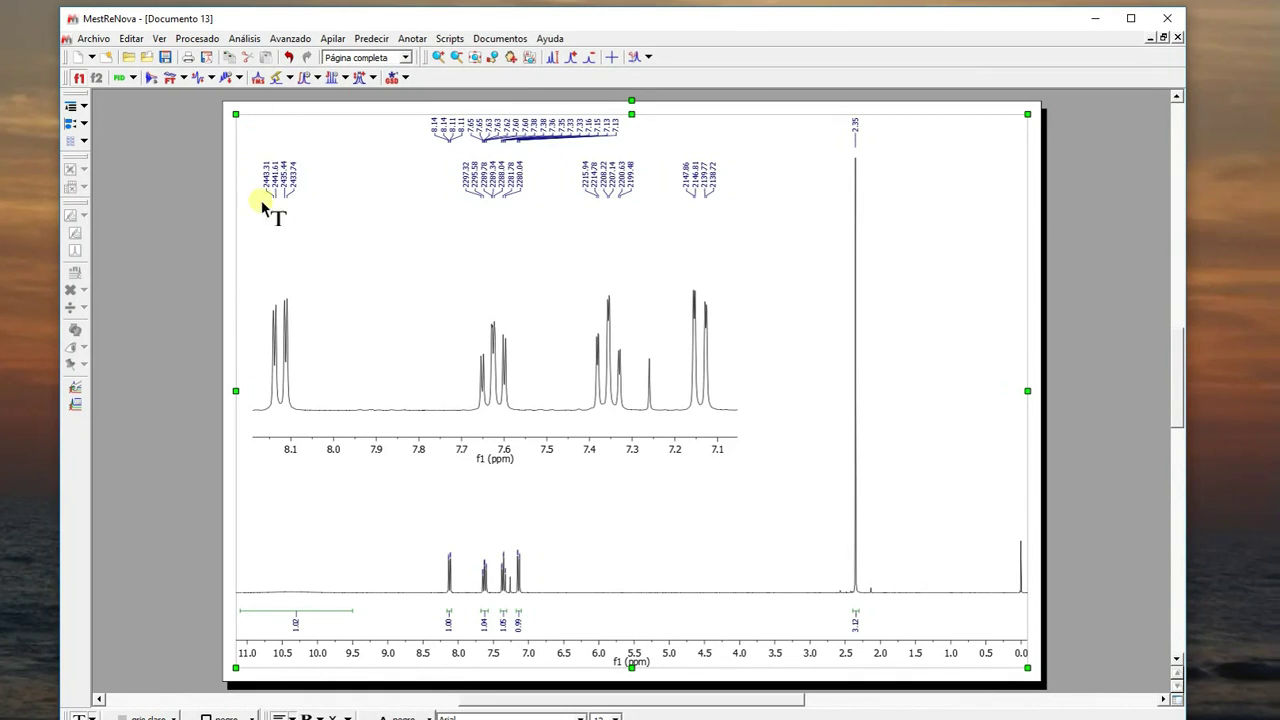
{"action": "mouse_move", "coordinate": [261, 121]}
{"action": "left_mouse_down"}
{"action": "mouse_move", "coordinate": [290, 157]}
{"action": "mouse_move", "coordinate": [391, 163]}
{"action": "mouse_move", "coordinate": [415, 149]}
{"action": "left_mouse_up"}
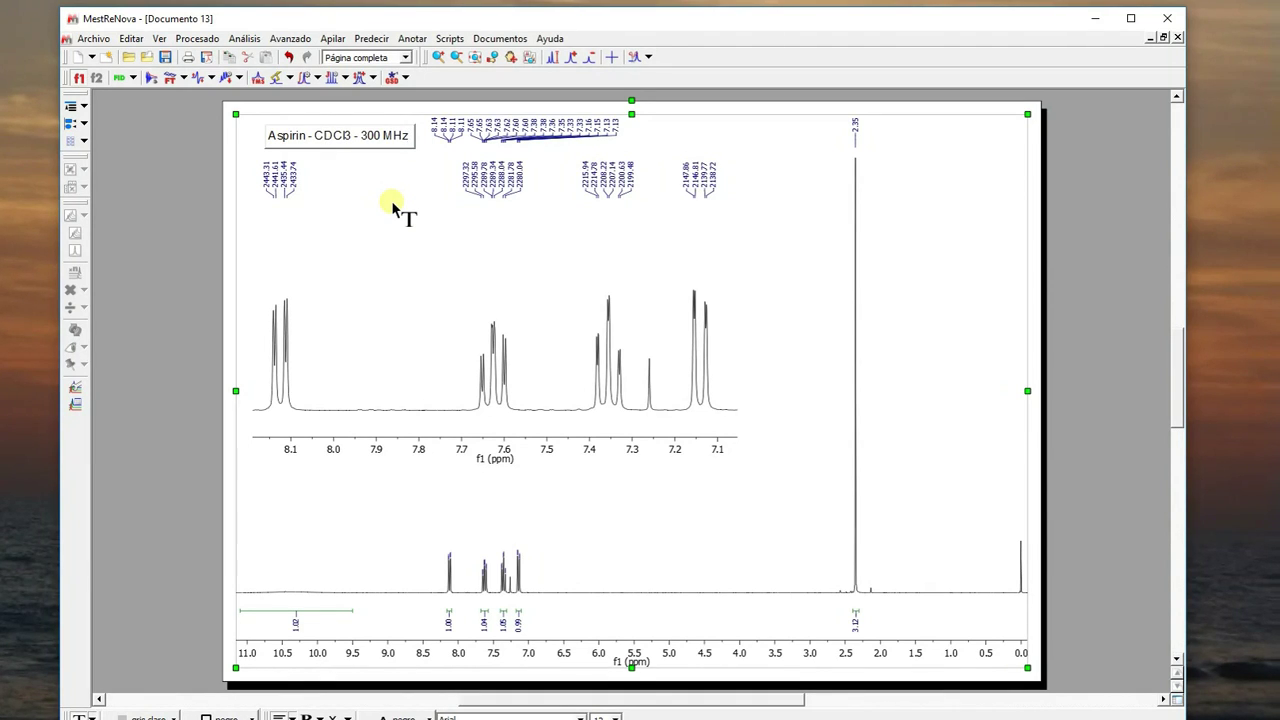
Save the annotated spectrum document.
{"action": "left_click", "coordinate": [94, 38]}
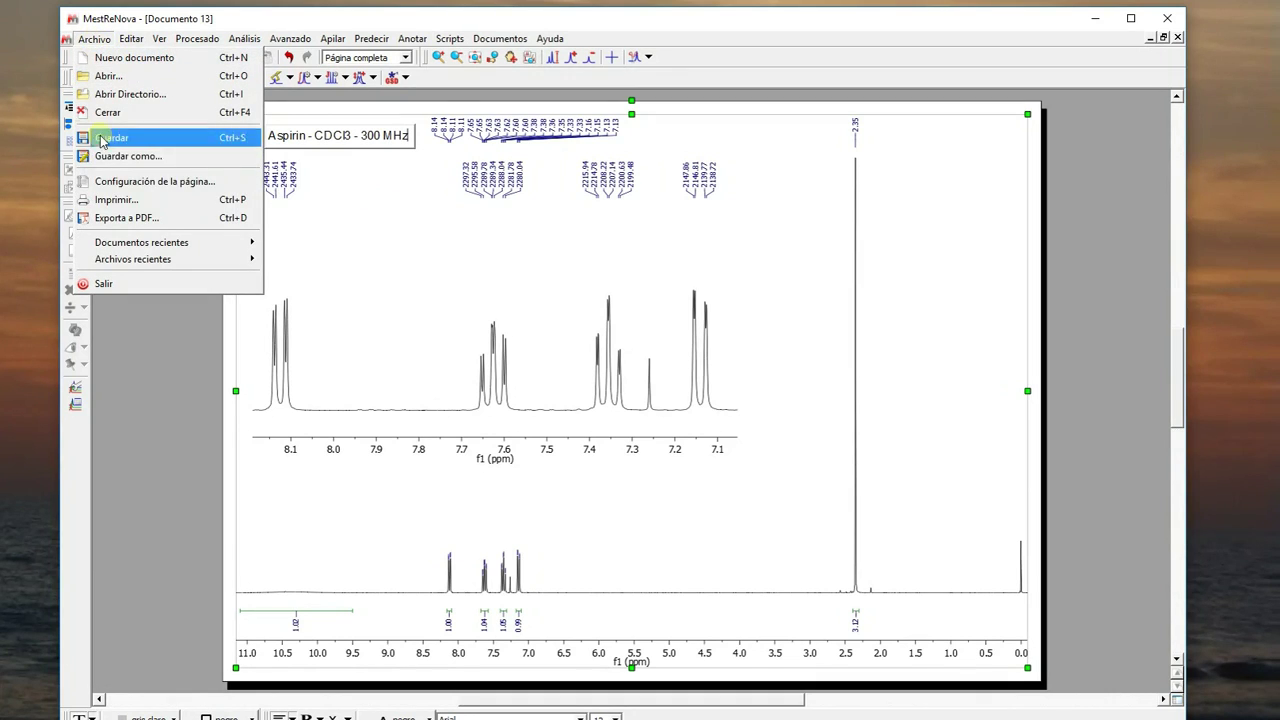